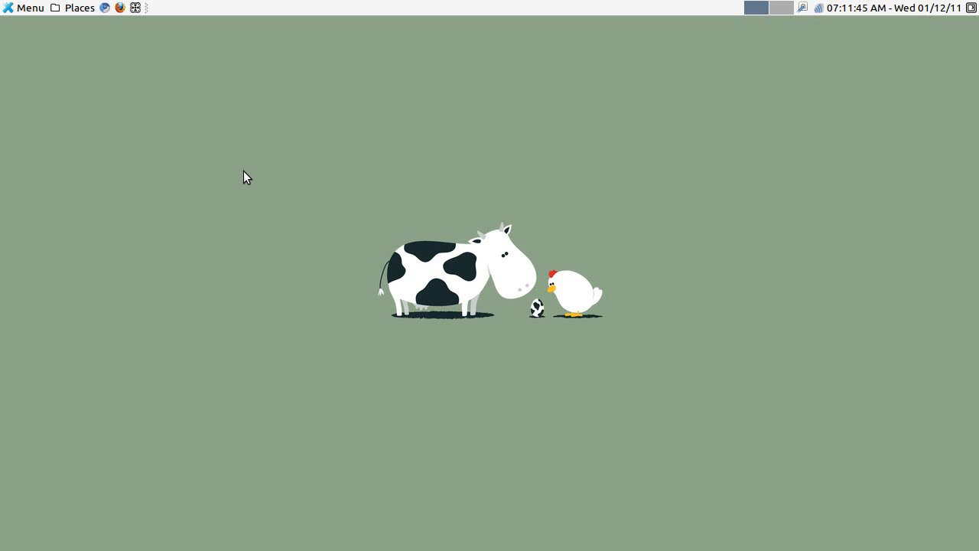
# Step: Open the system's Users and Groups settings
pyautogui.click(27, 11)
pyautogui.moveTo(34, 27)
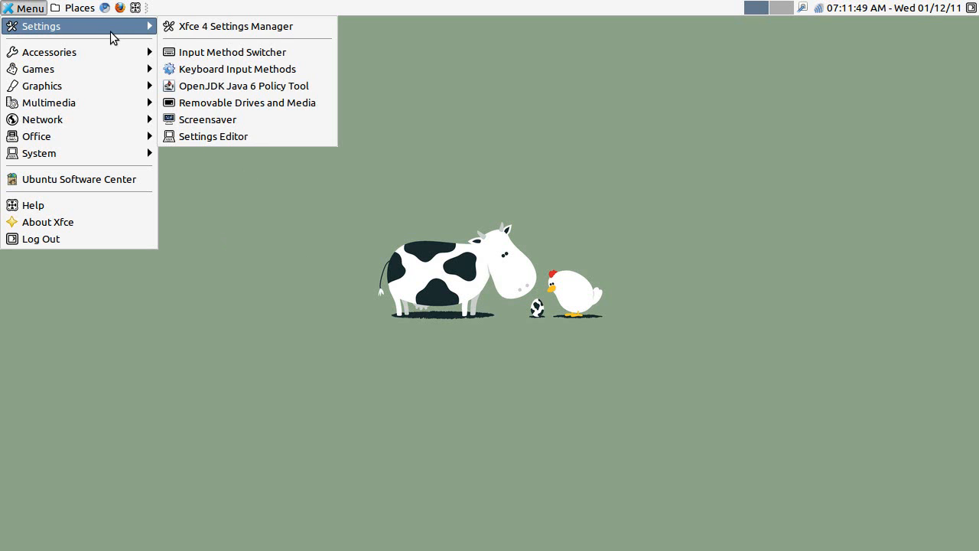
pyautogui.moveTo(118, 158)
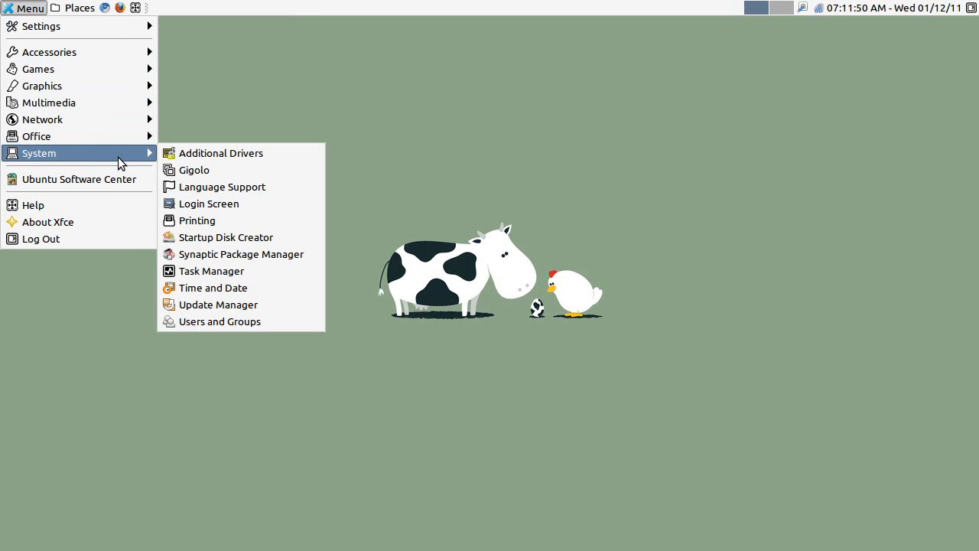
pyautogui.click(214, 322)
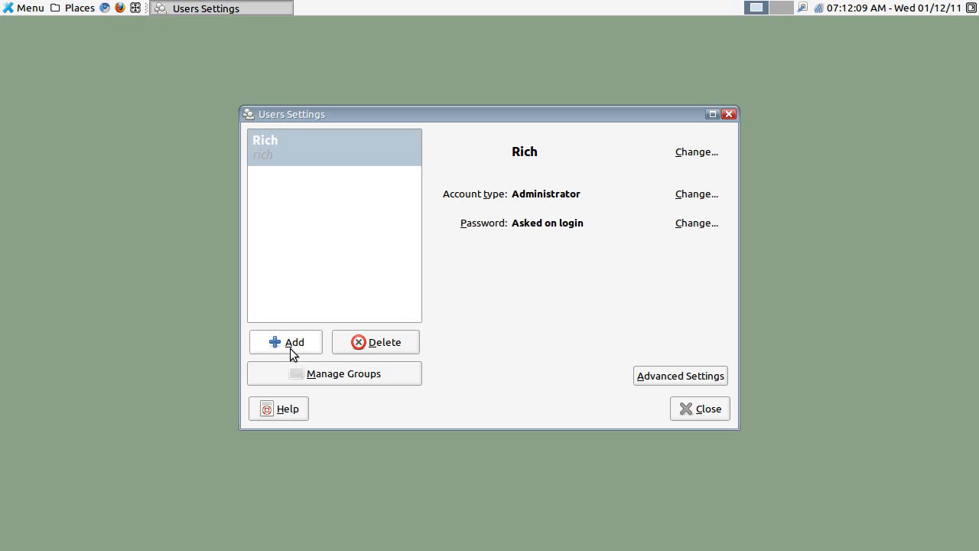
pyautogui.click(23, 9)
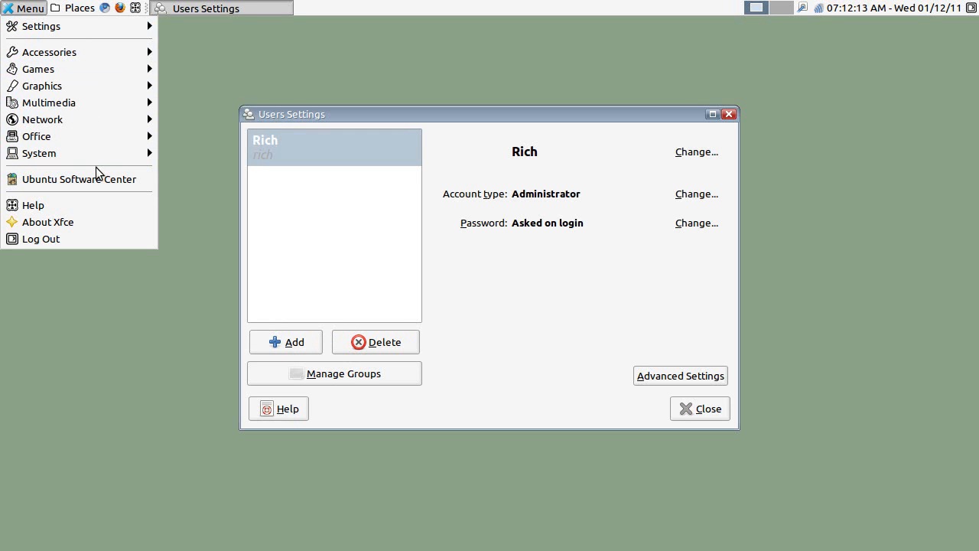
pyautogui.moveTo(96, 157)
pyautogui.click(290, 345)
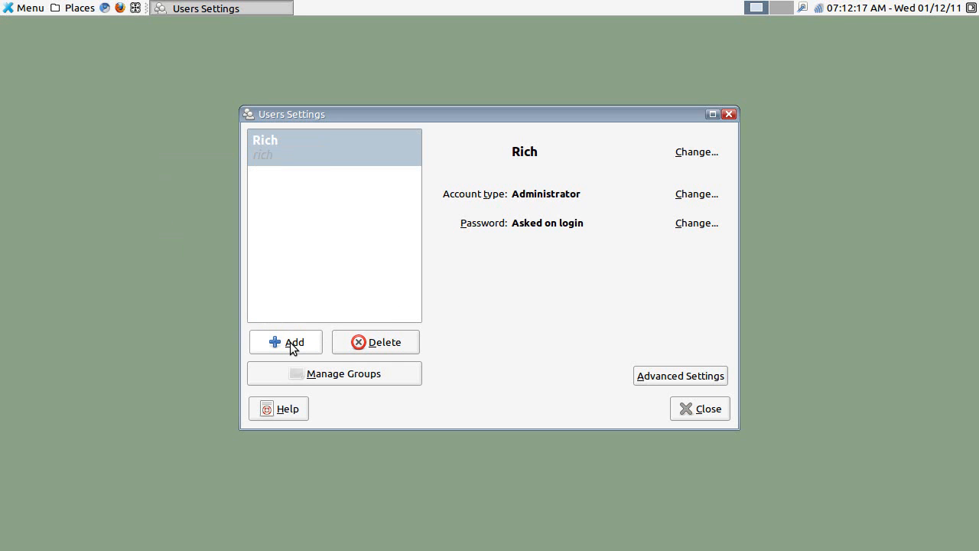
# Step: Start adding a new user and authenticate the change with the administrator password
pyautogui.click(289, 343)
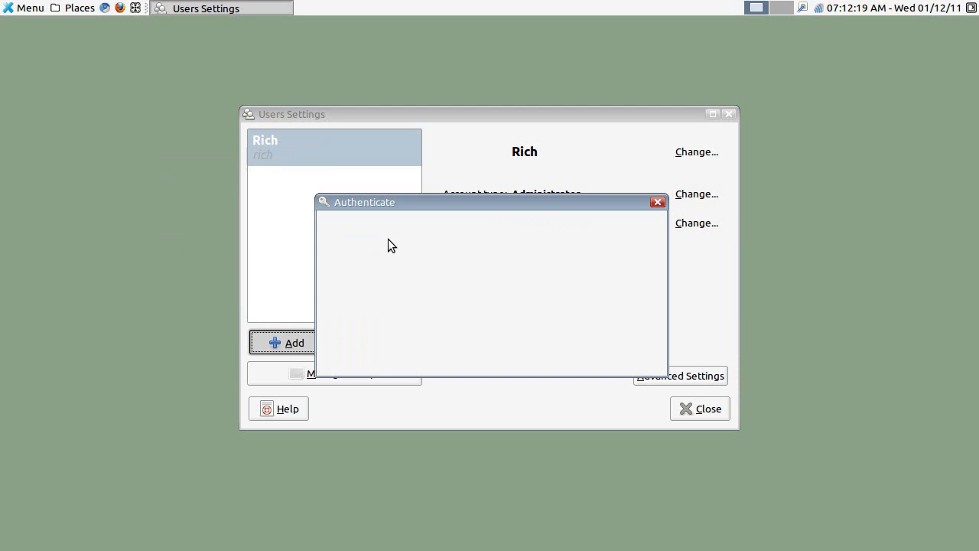
pyautogui.write('••••••')
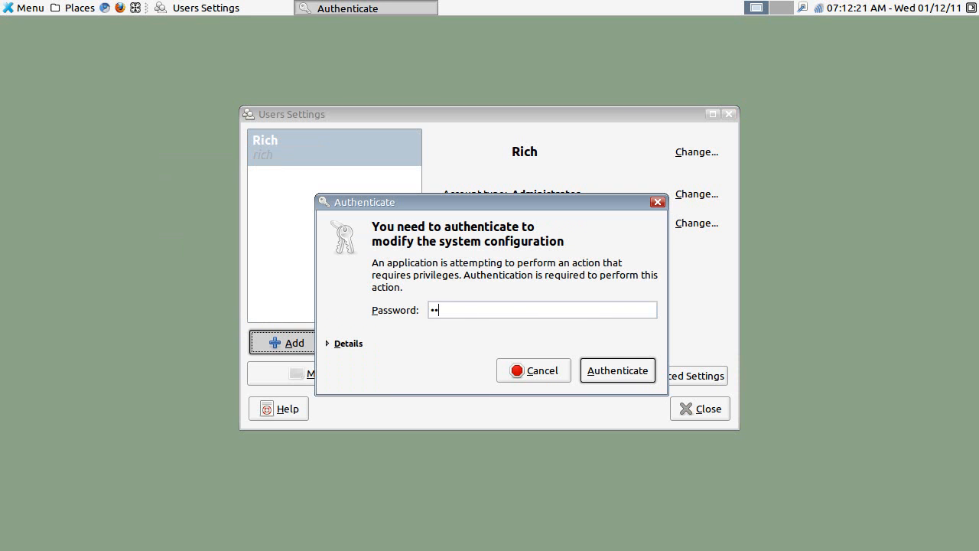
pyautogui.write('•')
pyautogui.press('Return')
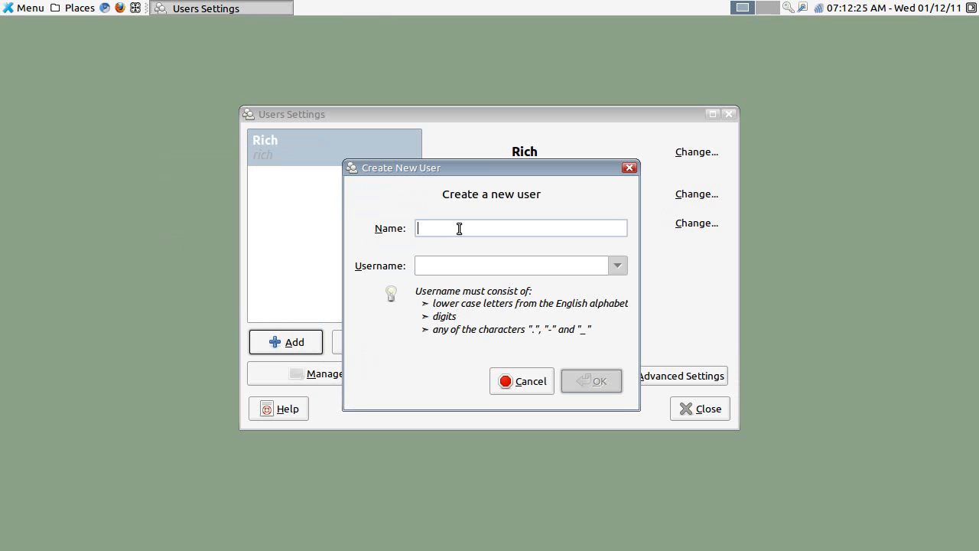
# Step: Create the user account with the new user's name, keeping the suggested matching username
pyautogui.write('menga')
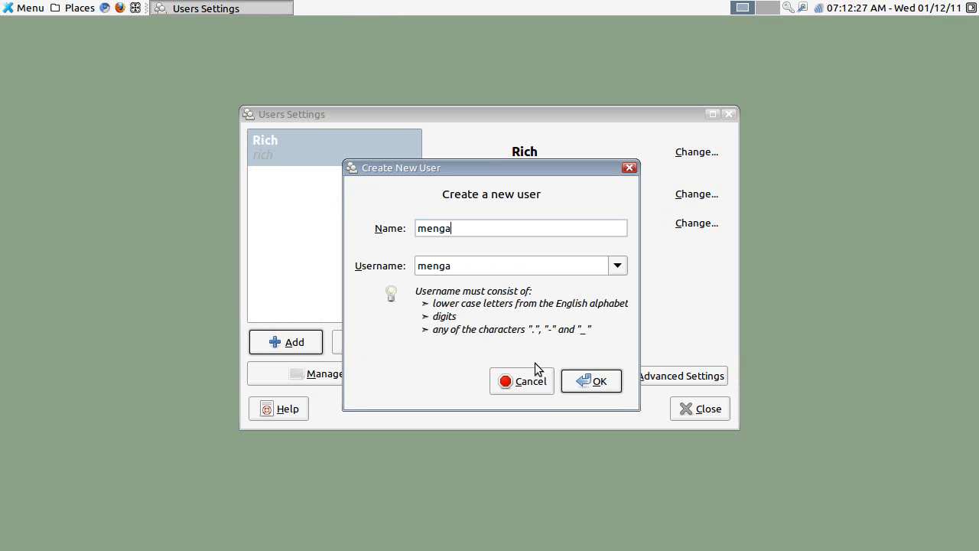
pyautogui.click(581, 382)
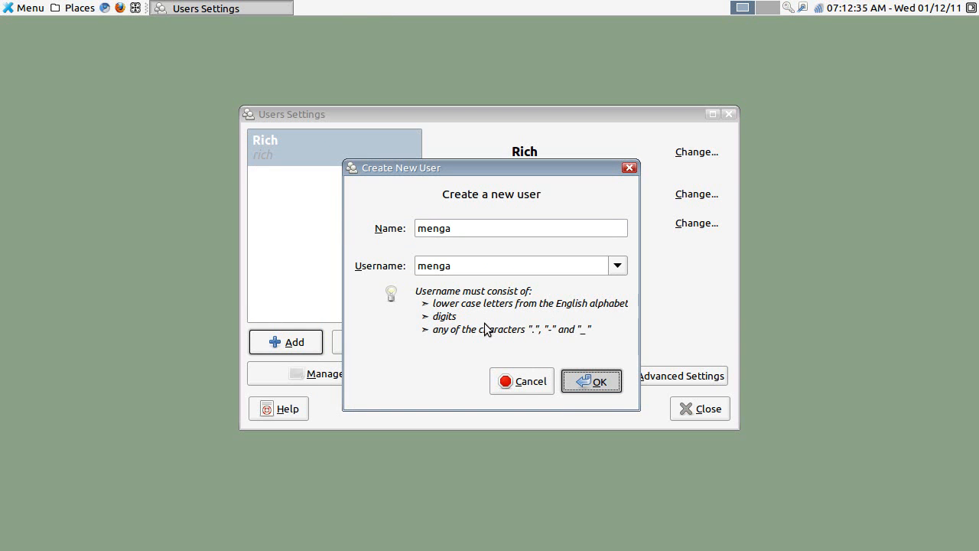
pyautogui.press('Return')
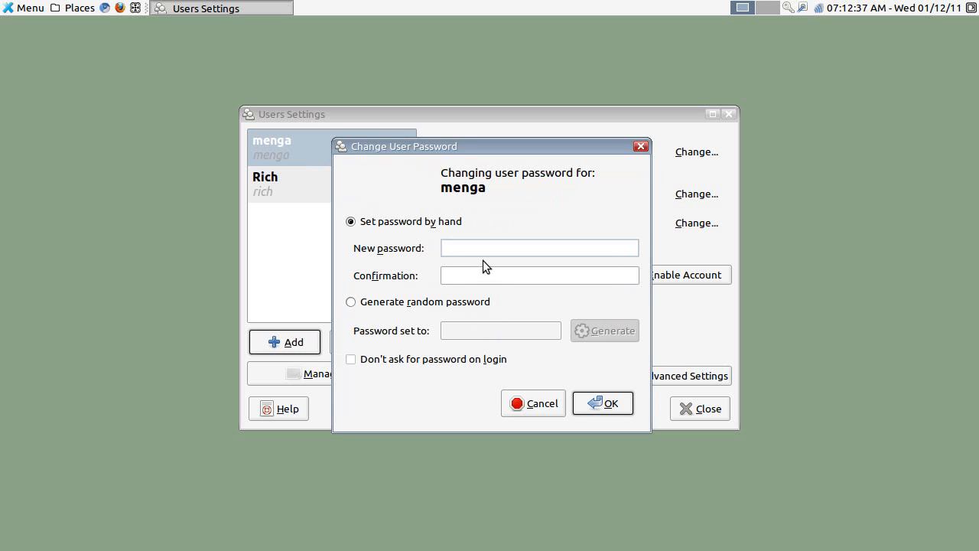
# Step: Set the new account's password by hand, enter it again as confirmation and accept it
pyautogui.write('****')
pyautogui.press('Tab')
pyautogui.write('********')
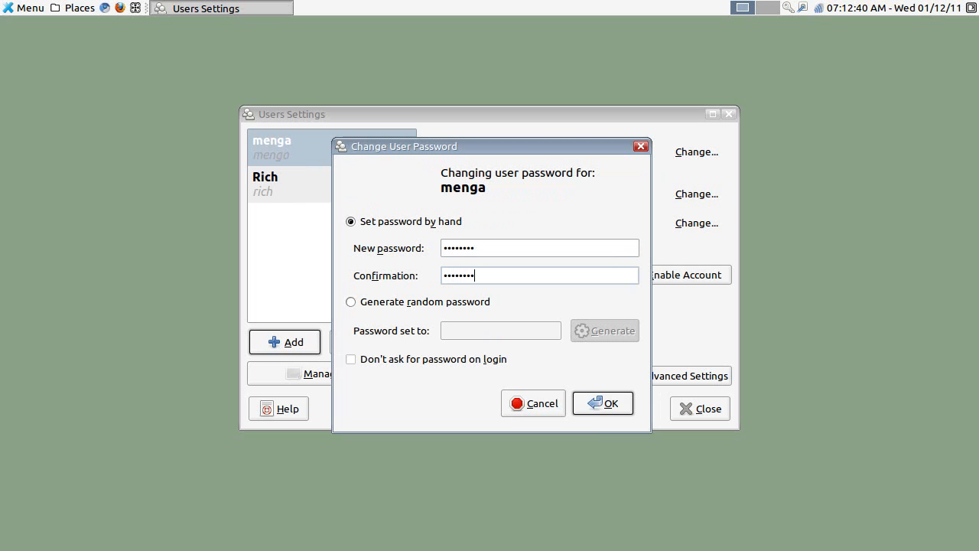
pyautogui.click(601, 404)
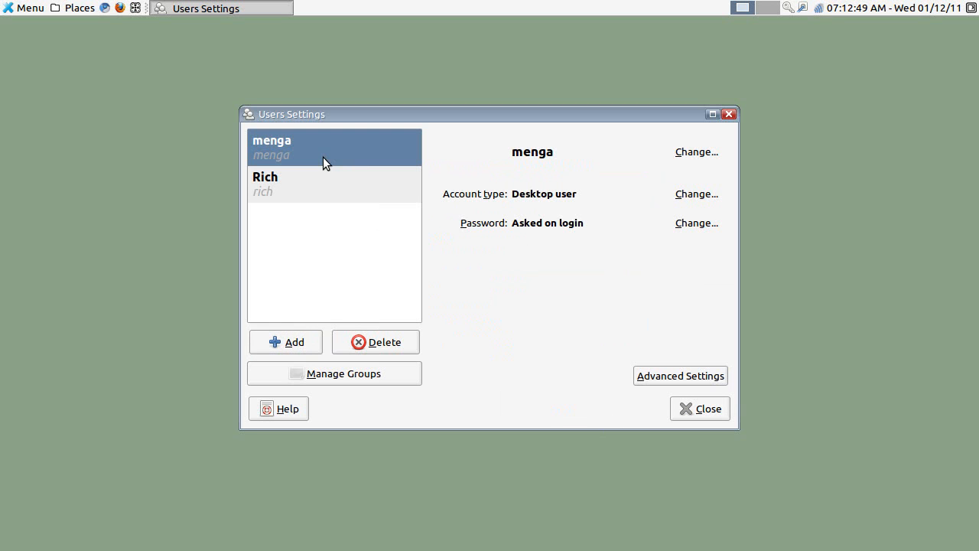
# Step: Grant the new user privileges to administer the system, configure printers, connect to wireless and ethernet networks, share files locally and use audio devices
pyautogui.click(668, 373)
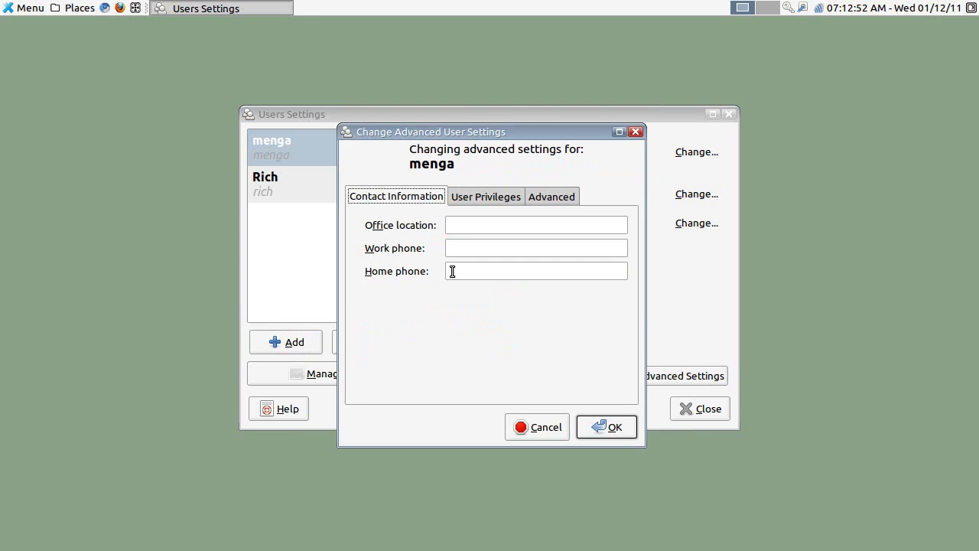
pyautogui.click(498, 199)
pyautogui.click(365, 244)
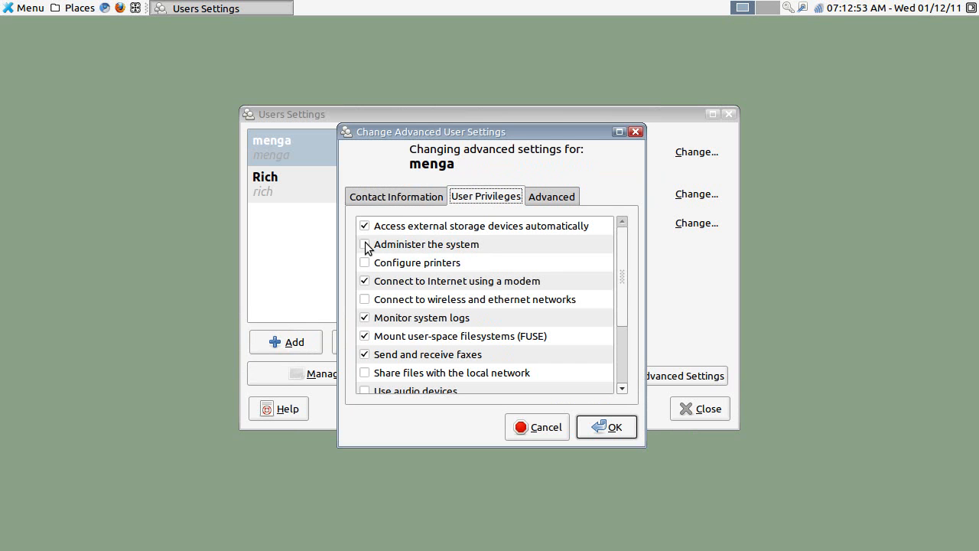
pyautogui.click(365, 262)
pyautogui.click(365, 300)
pyautogui.click(365, 372)
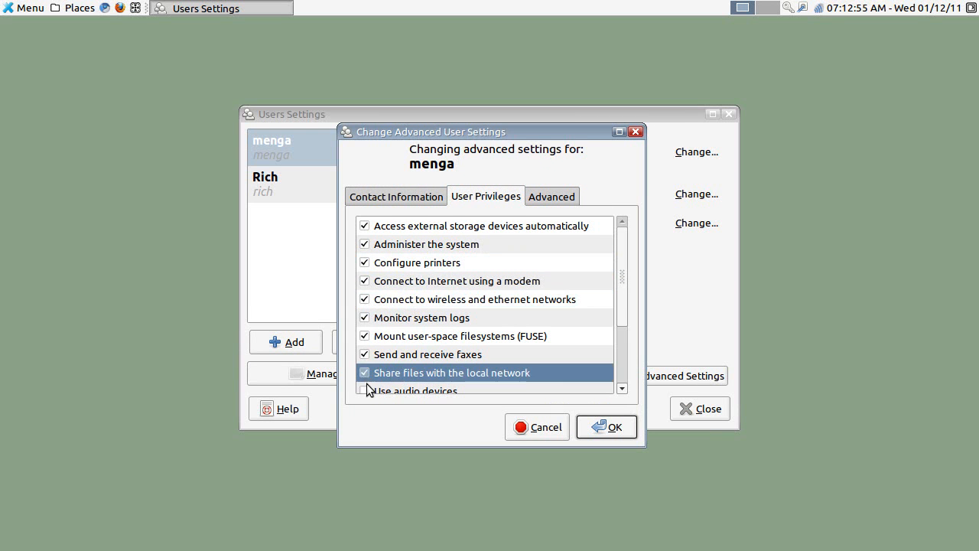
pyautogui.click(364, 390)
pyautogui.click(624, 370)
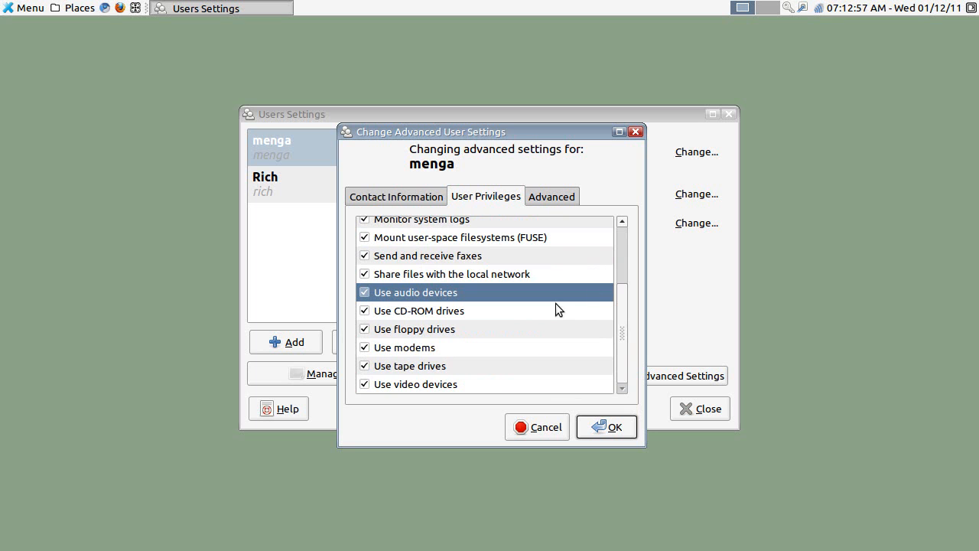
pyautogui.click(623, 244)
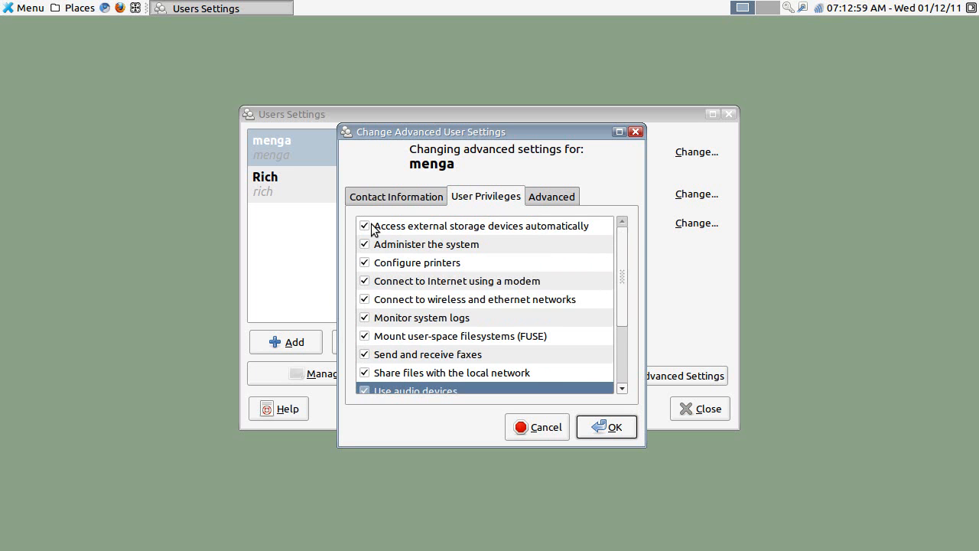
pyautogui.click(548, 195)
pyautogui.click(612, 429)
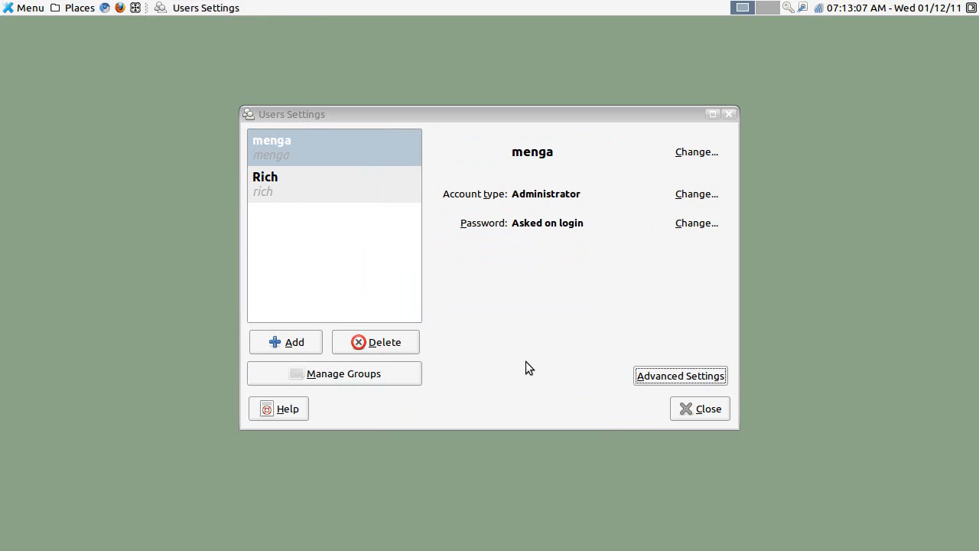
pyautogui.click(704, 411)
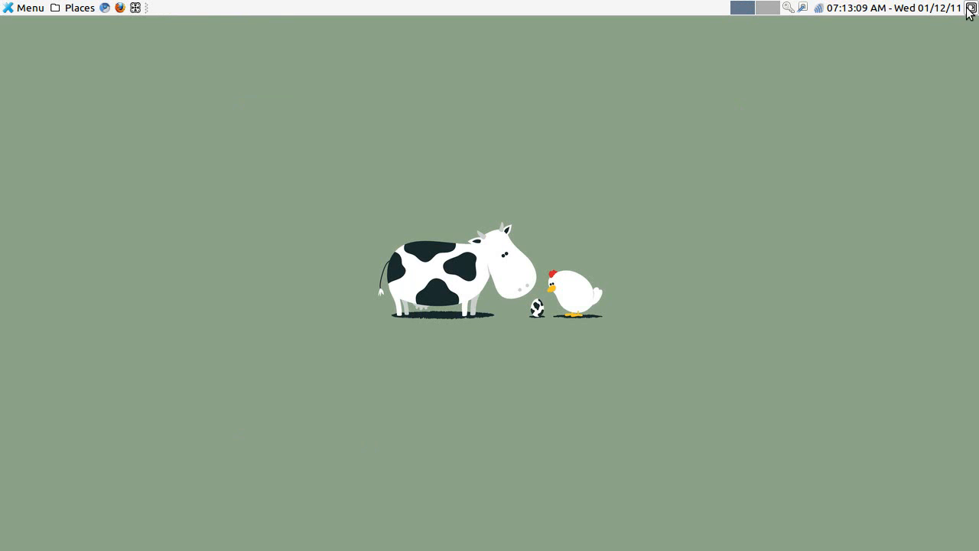
# Step: Log out of the current session and log in to the newly created account with its password
pyautogui.hotkey('ctrl', 'alt', 'Delete')
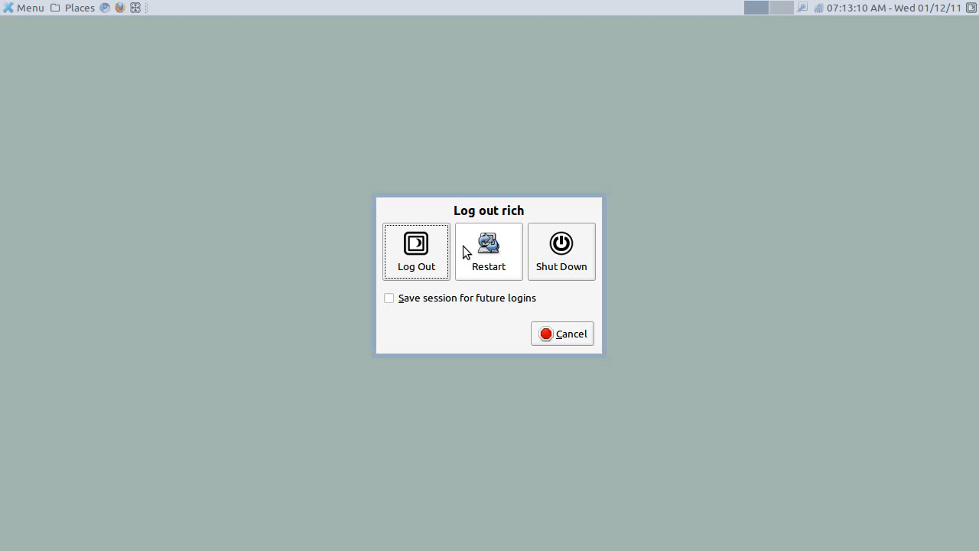
pyautogui.click(405, 259)
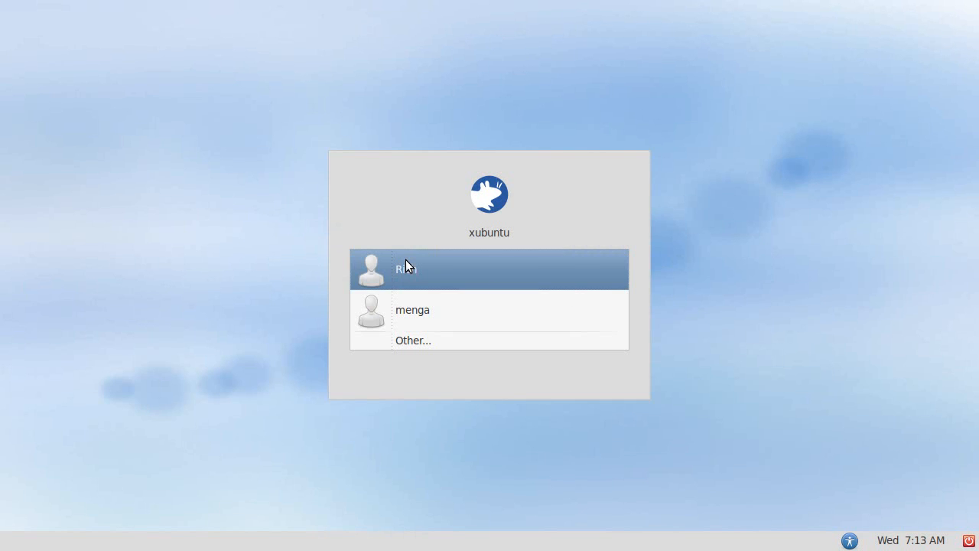
pyautogui.click(410, 310)
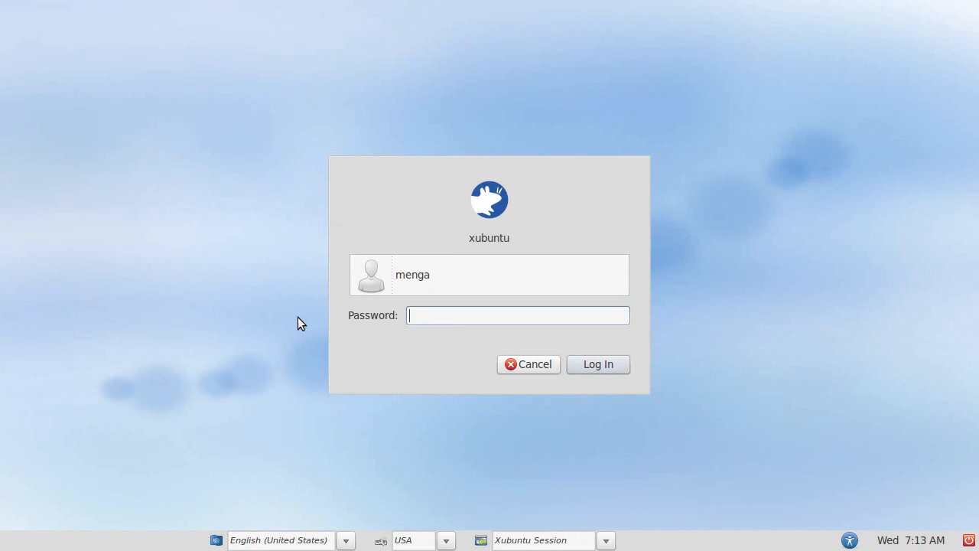
pyautogui.write('********')
pyautogui.press('Return')
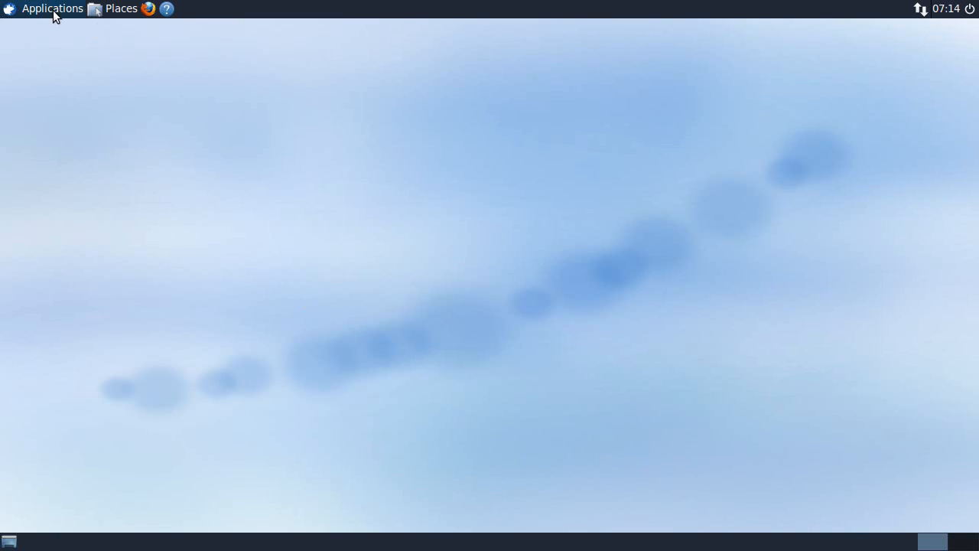
# Step: Examine the time formats offered in the panel clock's properties and close them without choosing one
pyautogui.rightClick(950, 14)
pyautogui.click(879, 42)
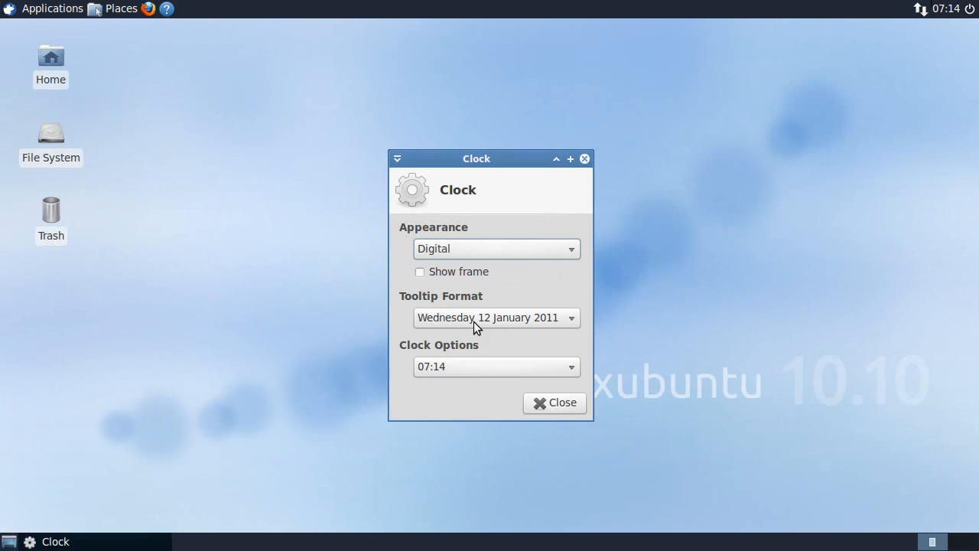
pyautogui.click(461, 367)
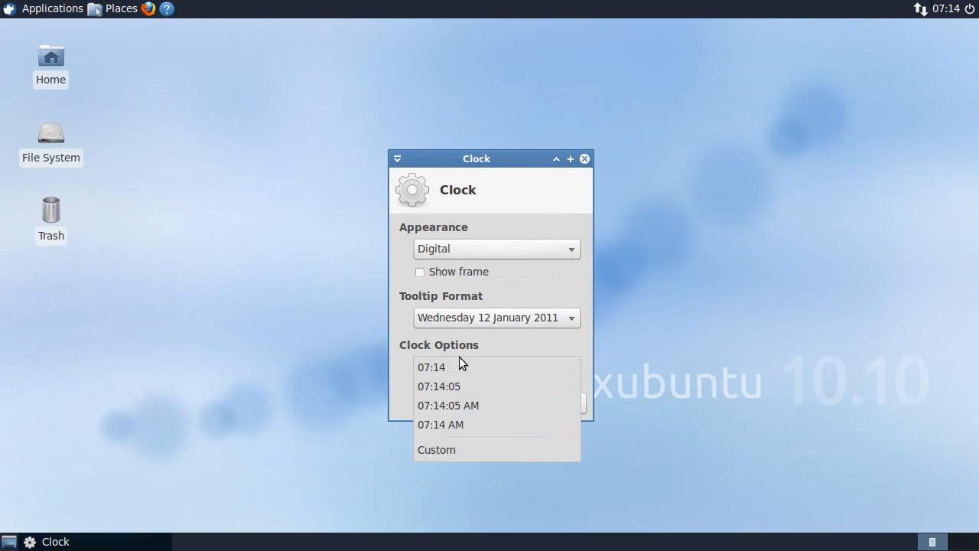
pyautogui.click(591, 152)
pyautogui.click(585, 159)
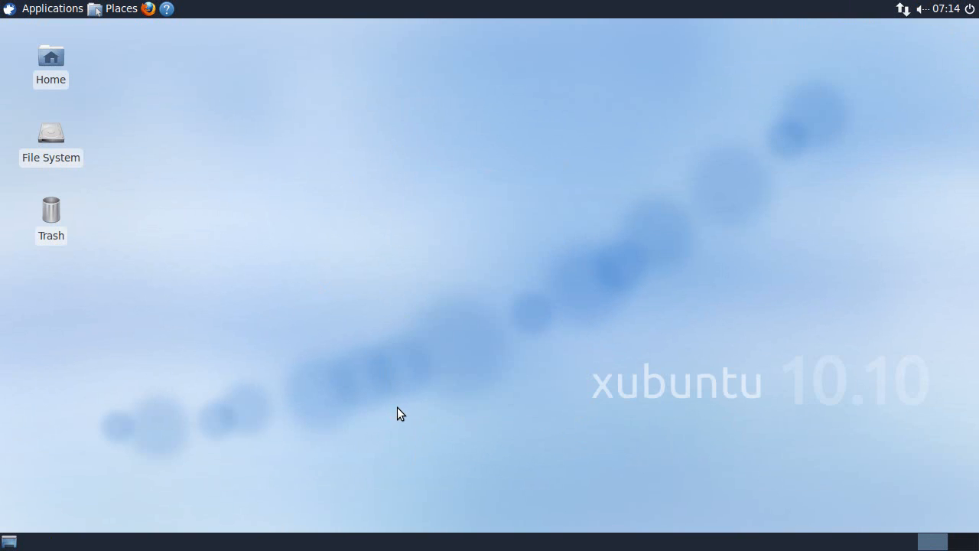
# Step: Remove Panel 2 with all its items from the desktop and close the panel settings
pyautogui.rightClick(367, 543)
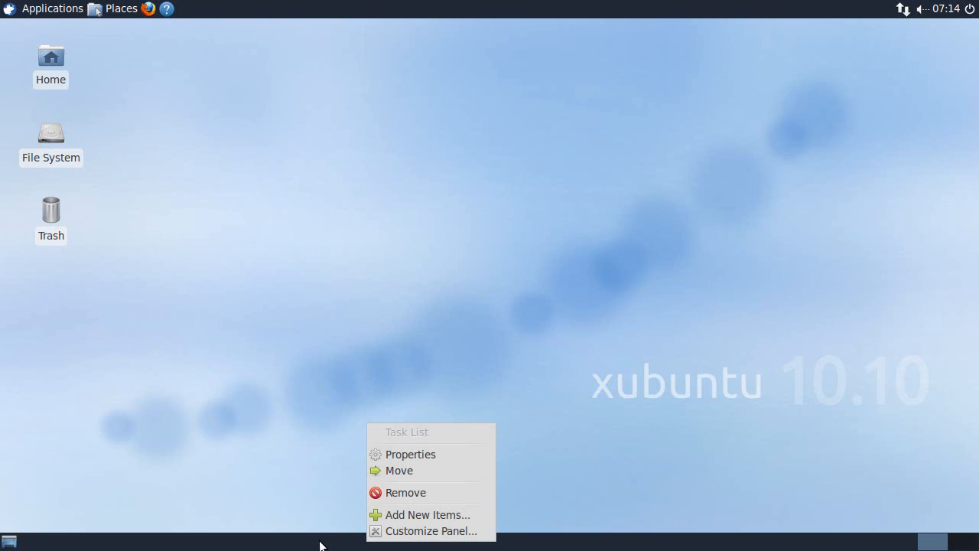
pyautogui.click(310, 393)
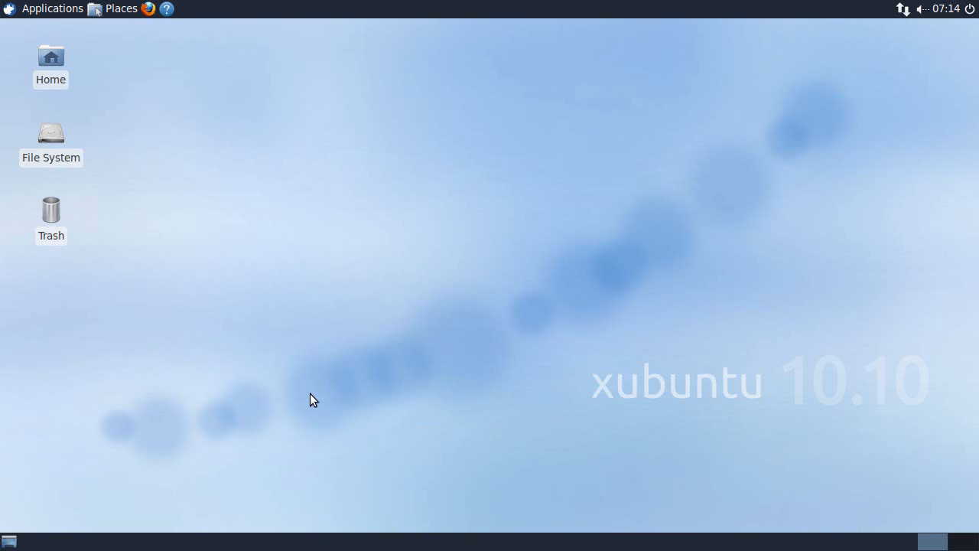
pyautogui.rightClick(367, 545)
pyautogui.click(396, 535)
pyautogui.click(457, 210)
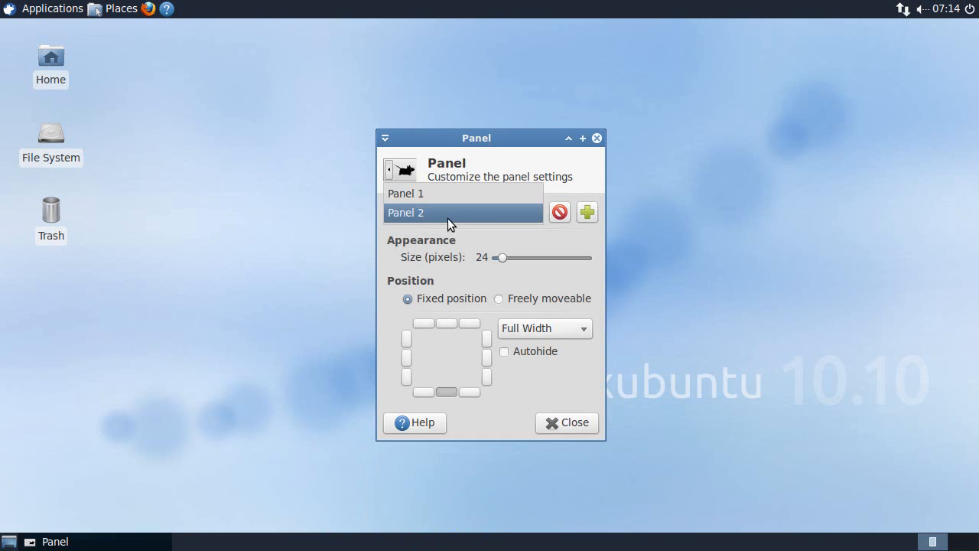
pyautogui.click(437, 192)
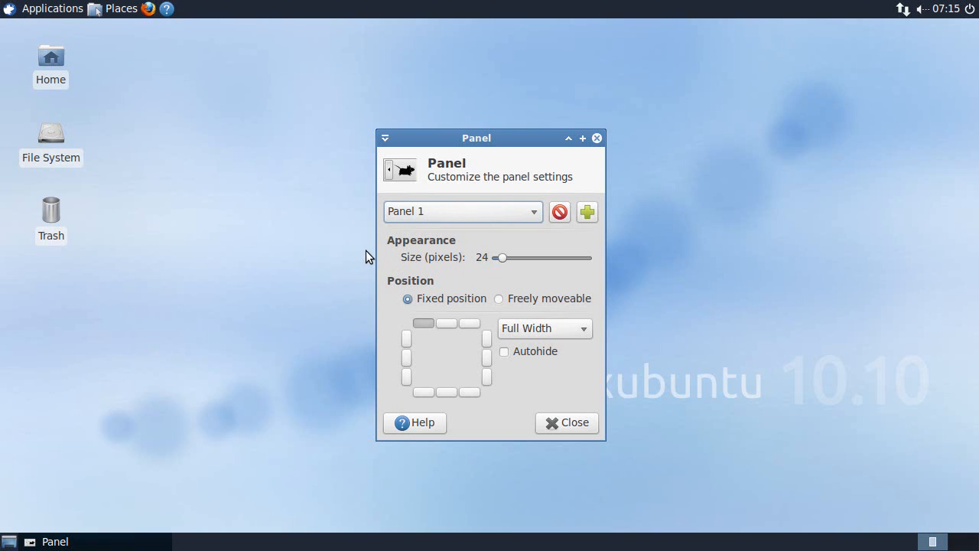
pyautogui.click(464, 214)
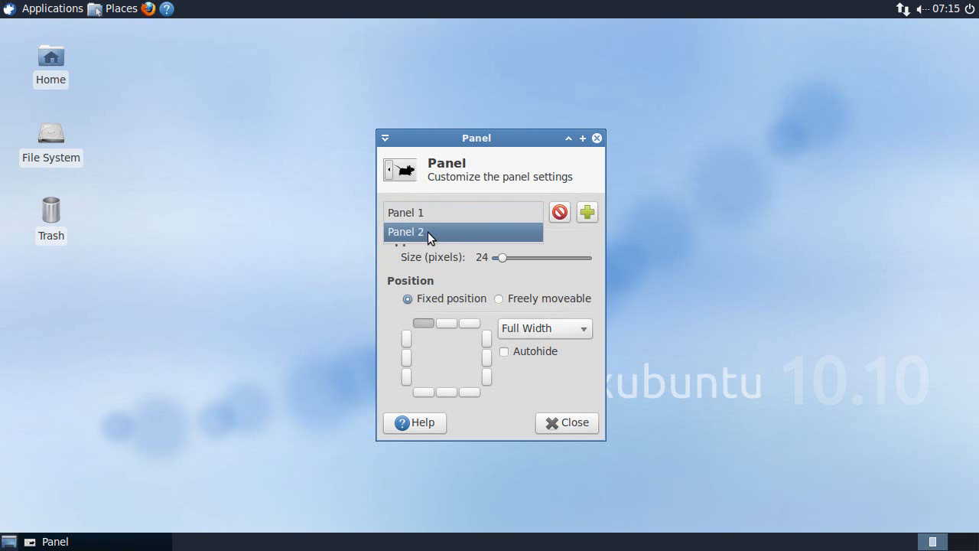
pyautogui.click(428, 232)
pyautogui.click(558, 215)
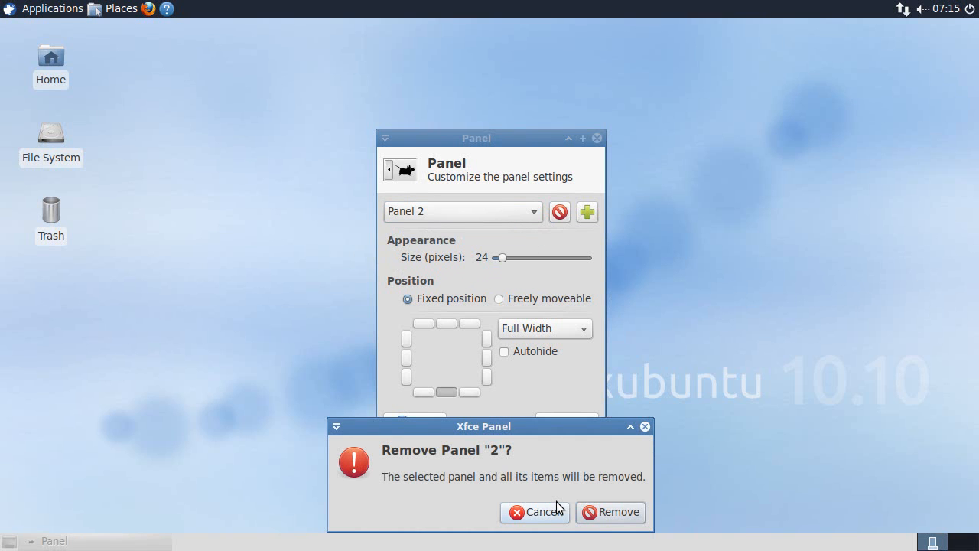
pyautogui.click(611, 512)
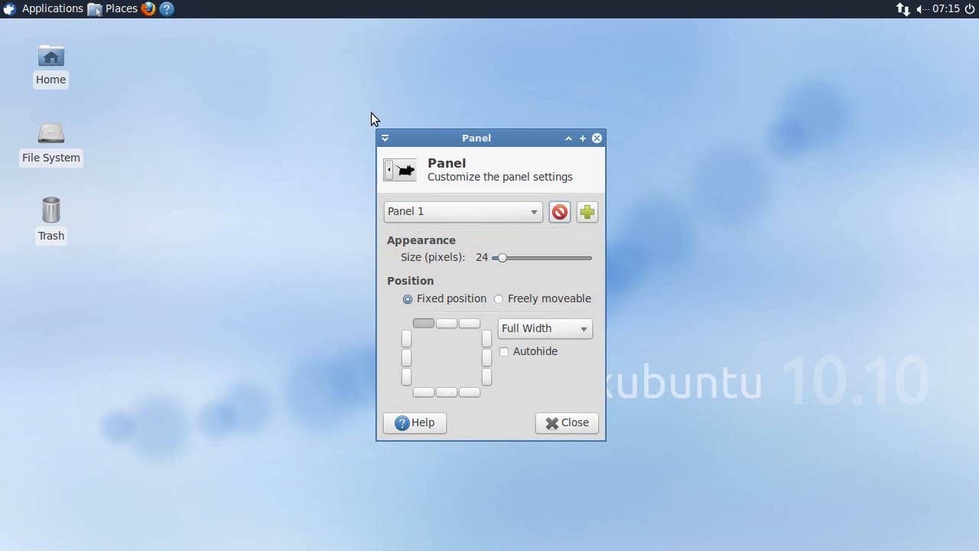
pyautogui.click(597, 138)
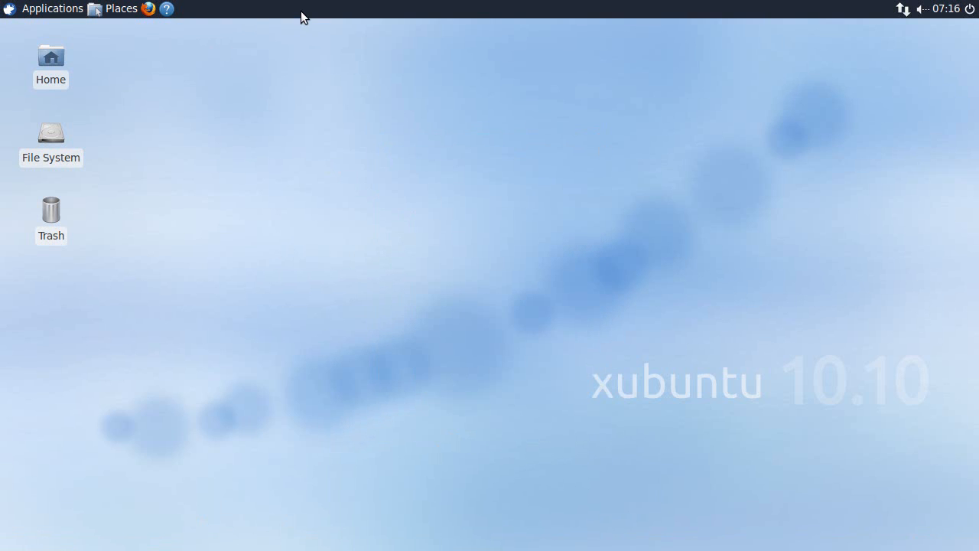
# Step: Add the Task List item to the panel and close its properties
pyautogui.rightClick(338, 9)
pyautogui.click(365, 103)
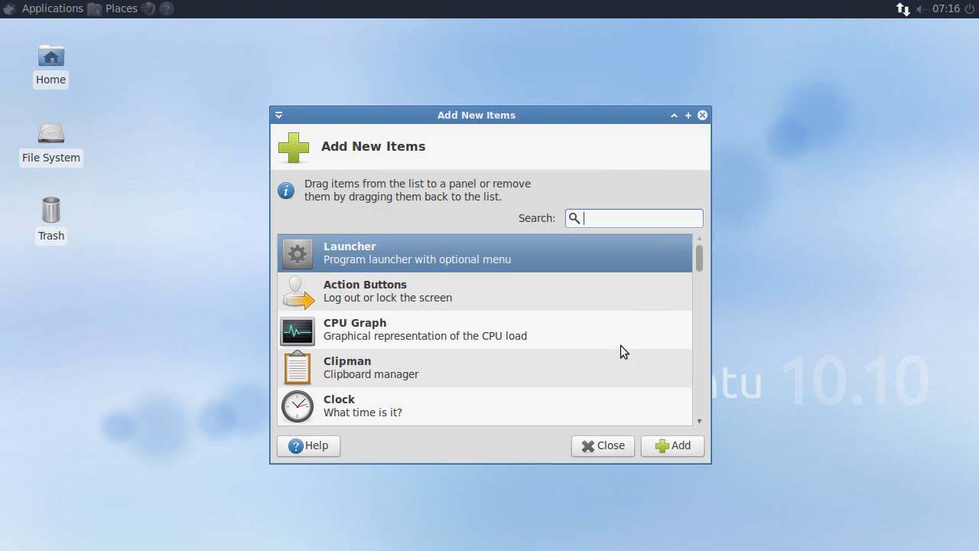
pyautogui.moveTo(698, 257); pyautogui.dragTo(684, 382)
pyautogui.click(450, 298)
pyautogui.click(673, 446)
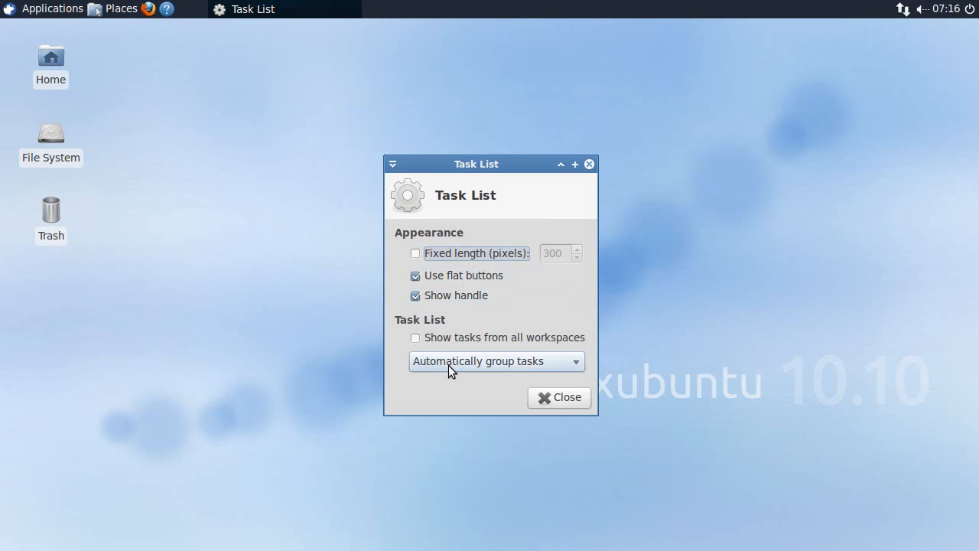
pyautogui.click(563, 399)
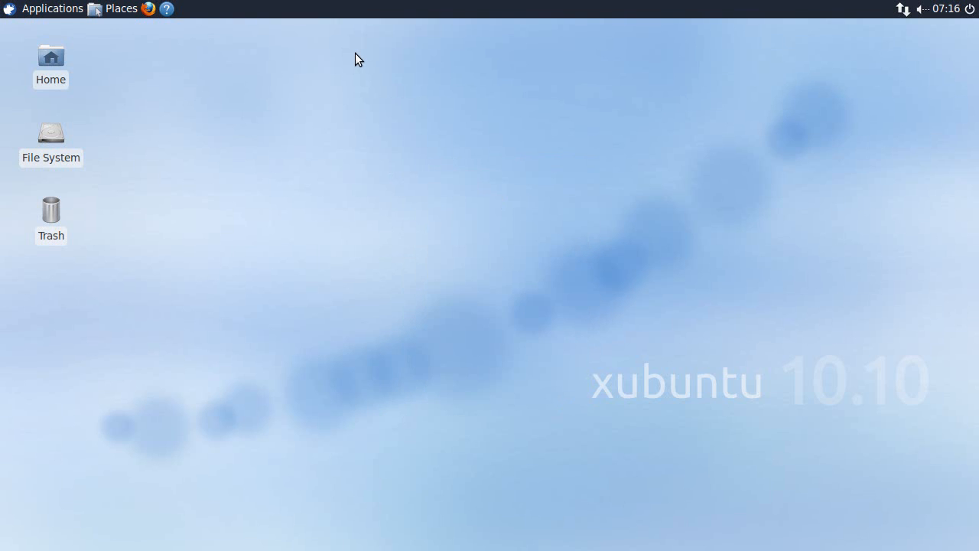
# Step: Search the panel items for "work", add the Workspace Switcher to the panel and close its properties
pyautogui.rightClick(538, 9)
pyautogui.click(575, 102)
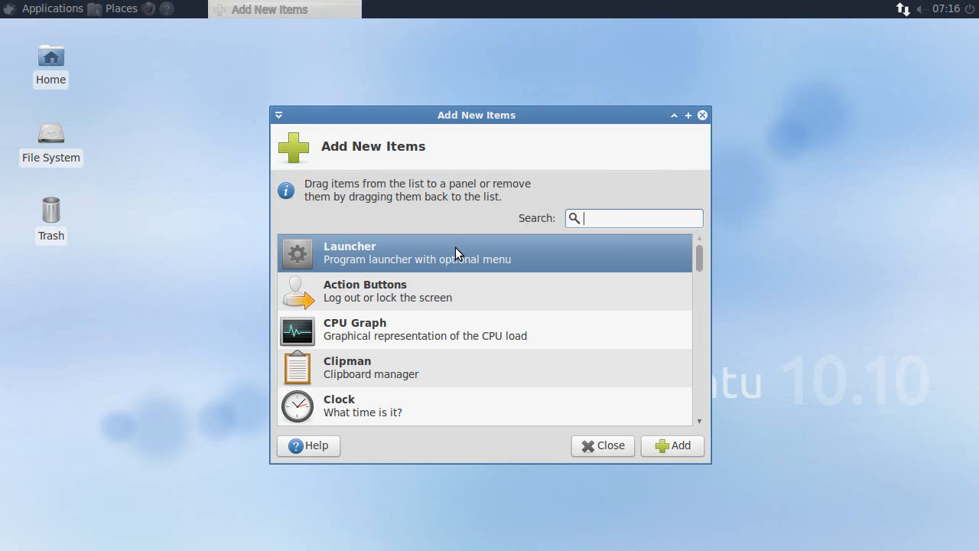
pyautogui.write('work')
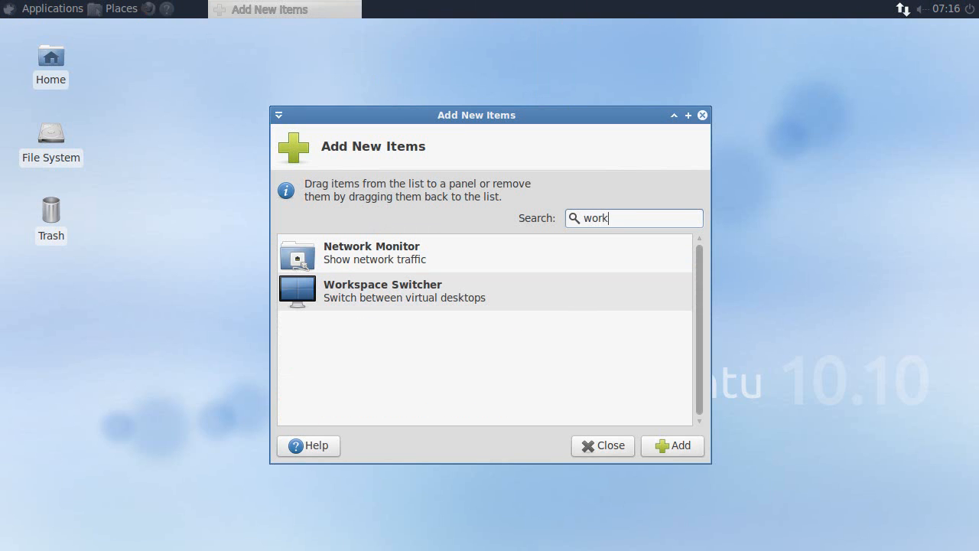
pyautogui.click(355, 295)
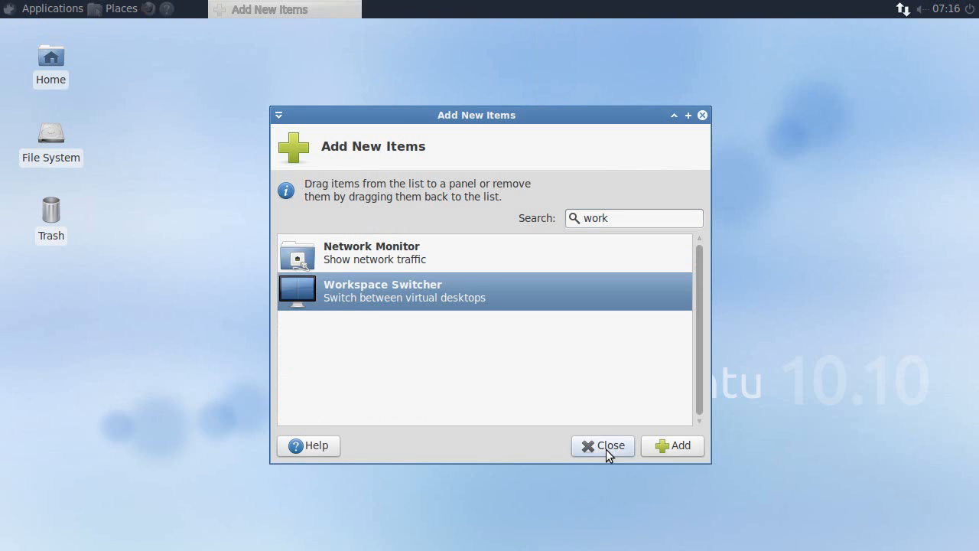
pyautogui.click(662, 450)
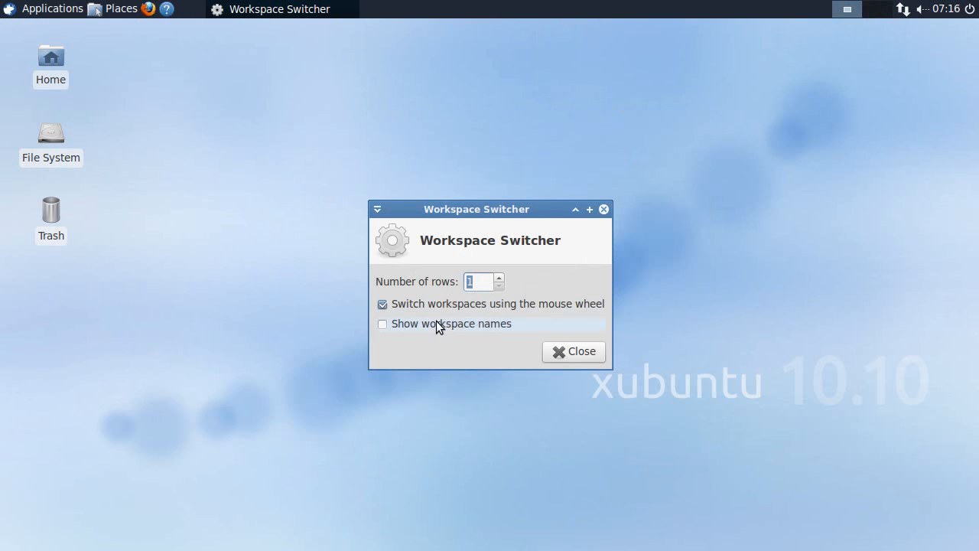
pyautogui.click(585, 353)
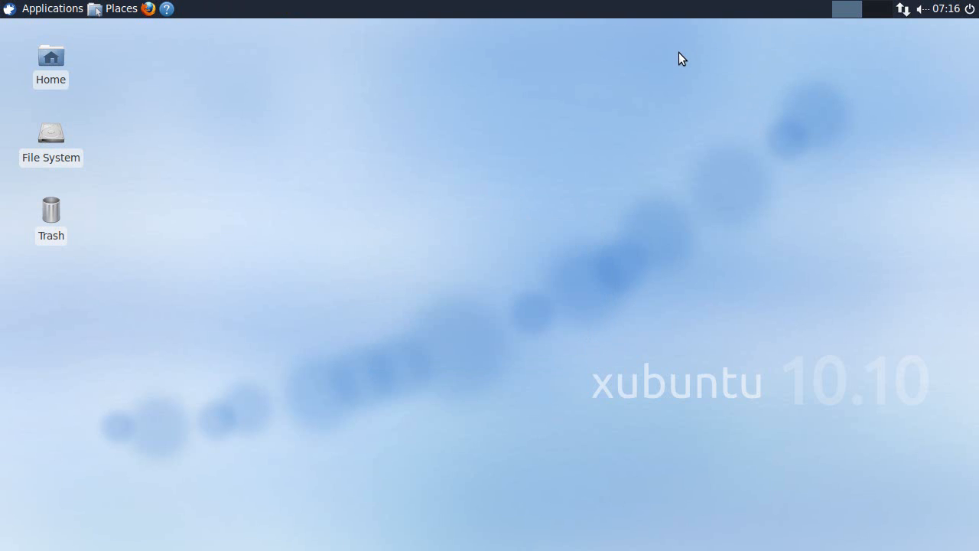
# Step: Switch to the second workspace and back, and open the home folder on the first workspace, moving its window away from the corner
pyautogui.hotkey('ctrl', 'alt', 'Right')
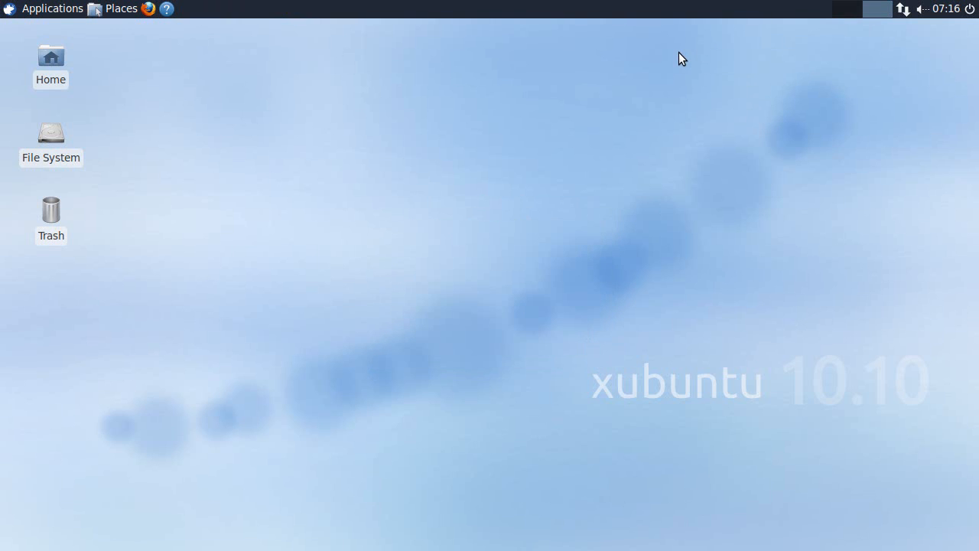
pyautogui.hotkey('ctrl', 'alt', 'Left')
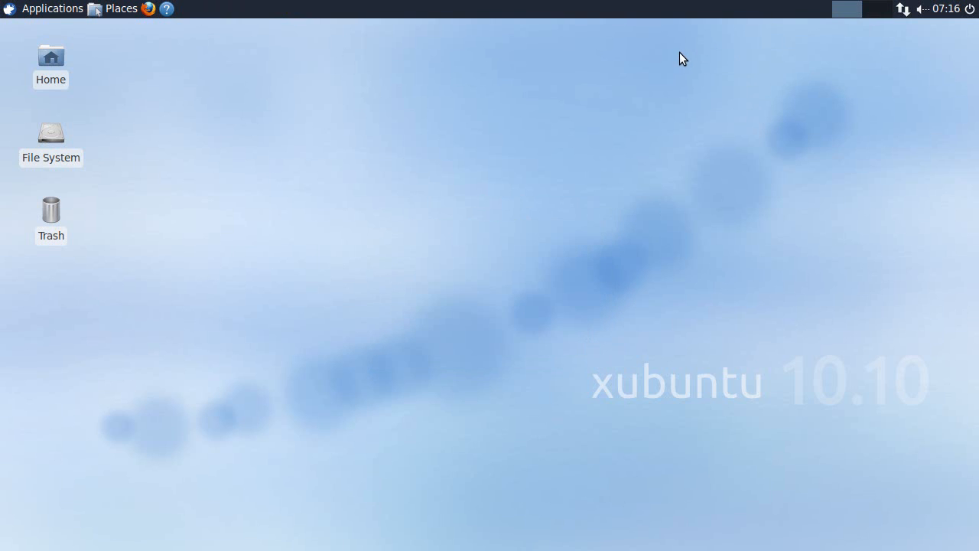
pyautogui.click(121, 10)
pyautogui.click(122, 30)
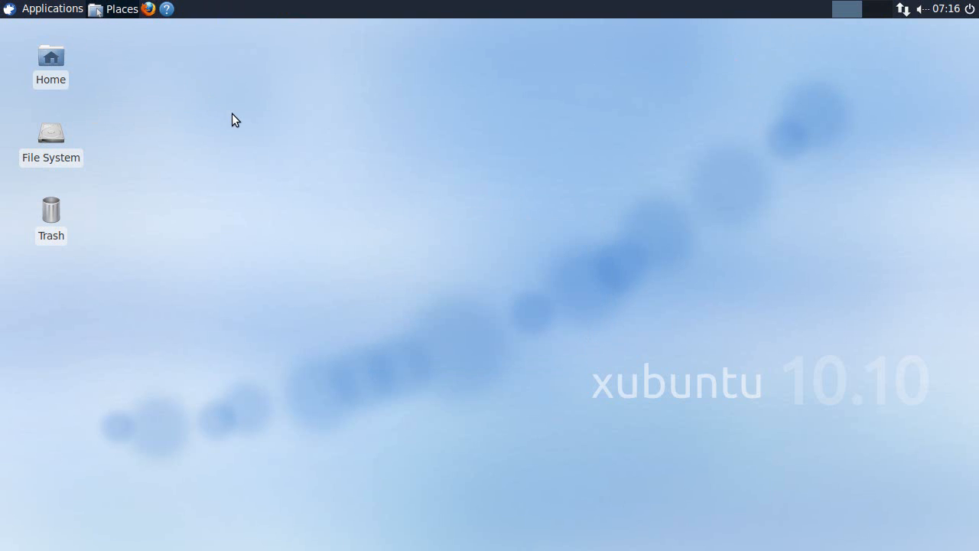
pyautogui.moveTo(269, 27); pyautogui.dragTo(365, 75)
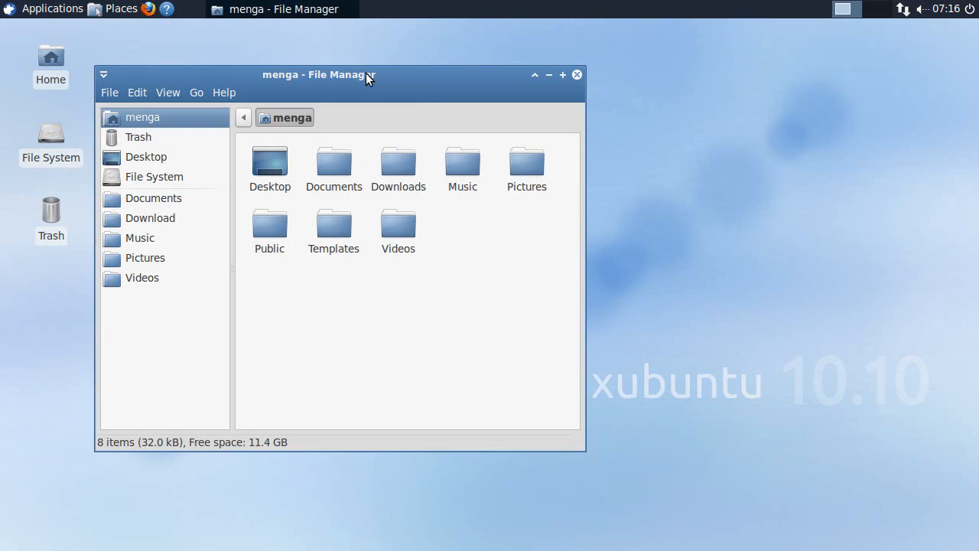
# Step: Open File System on the second workspace and move its window to the lower right of the desktop
pyautogui.hotkey('ctrl', 'alt', 'Right')
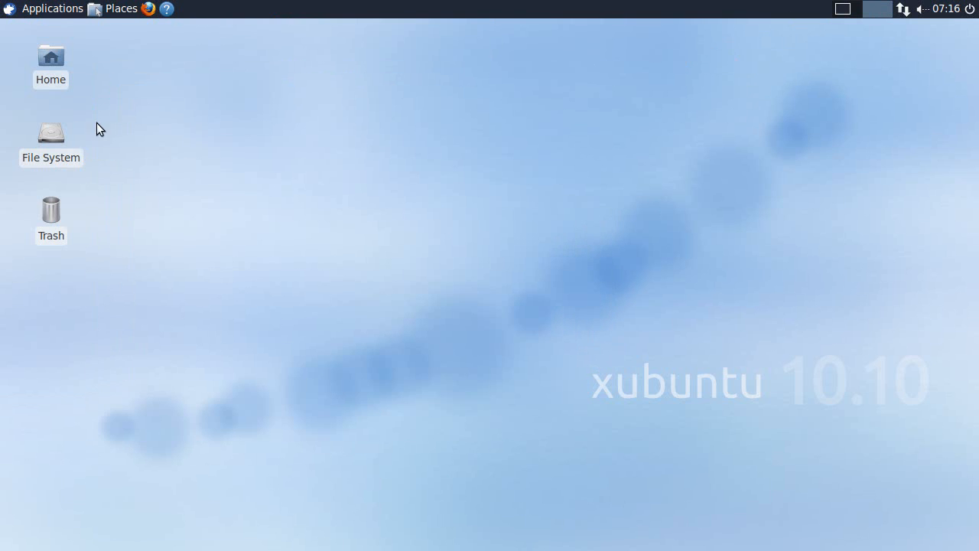
pyautogui.doubleClick(53, 142)
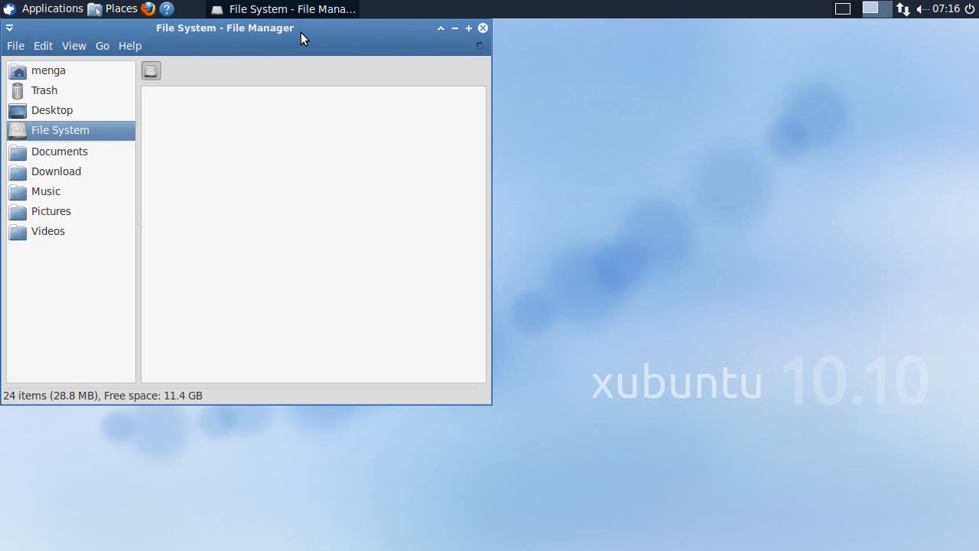
pyautogui.moveTo(310, 29); pyautogui.dragTo(782, 153)
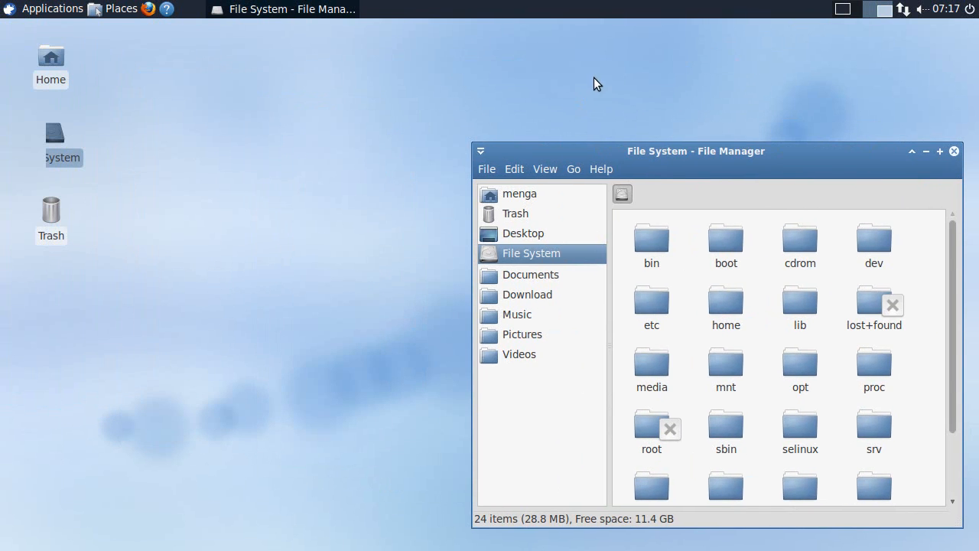
# Step: Alternate between the two workspaces using the Workspace Switcher, close the File System window and return to the first workspace
pyautogui.click(842, 9)
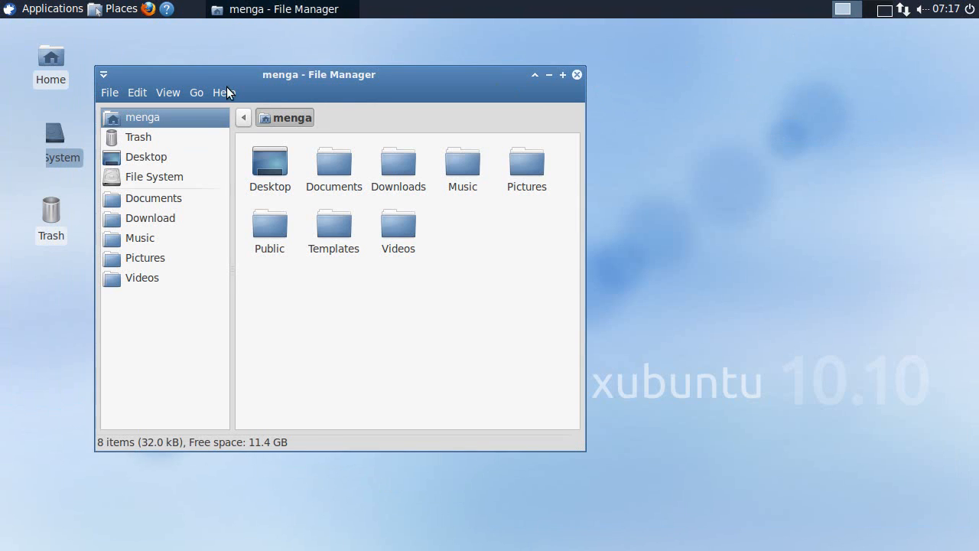
pyautogui.click(884, 9)
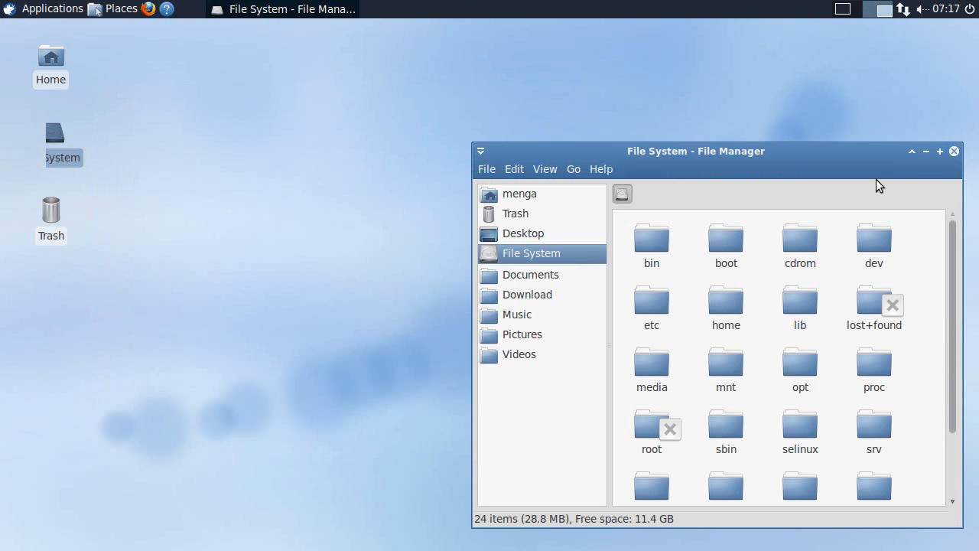
pyautogui.click(954, 151)
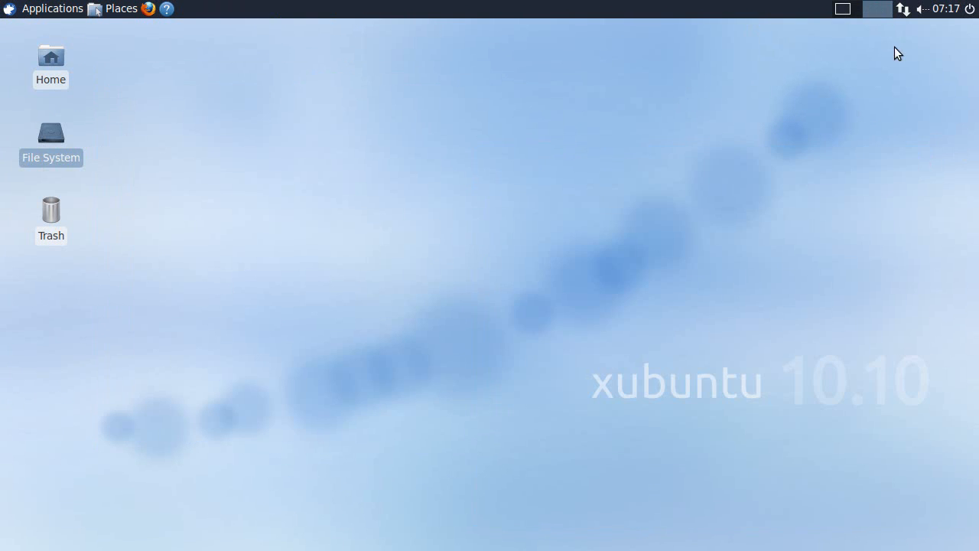
pyautogui.click(843, 9)
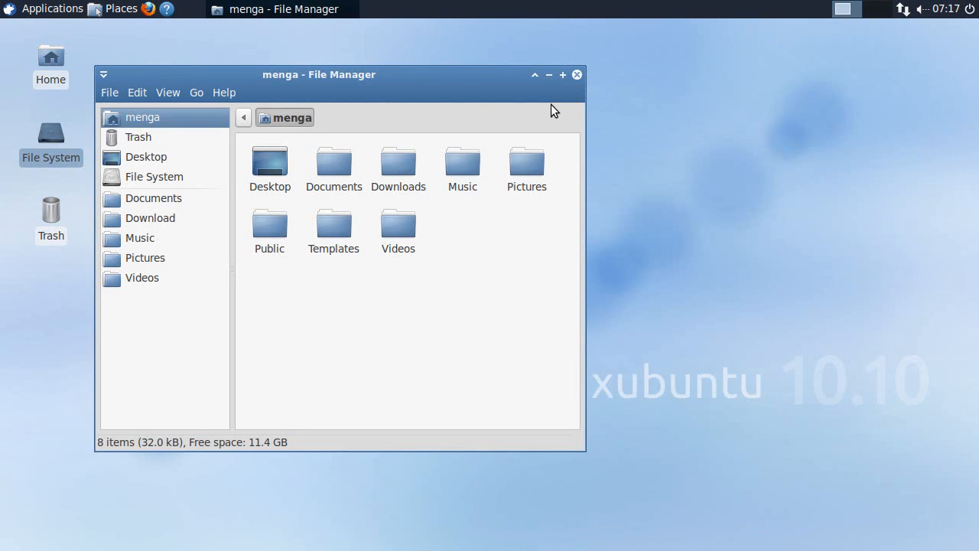
# Step: Display the home folder's contents as a detailed list and close the file manager window
pyautogui.click(168, 93)
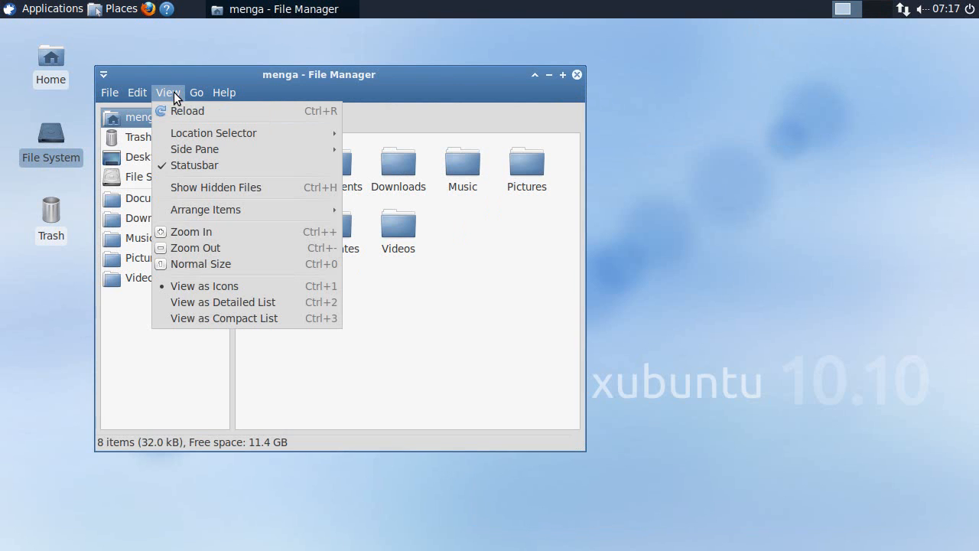
pyautogui.click(208, 304)
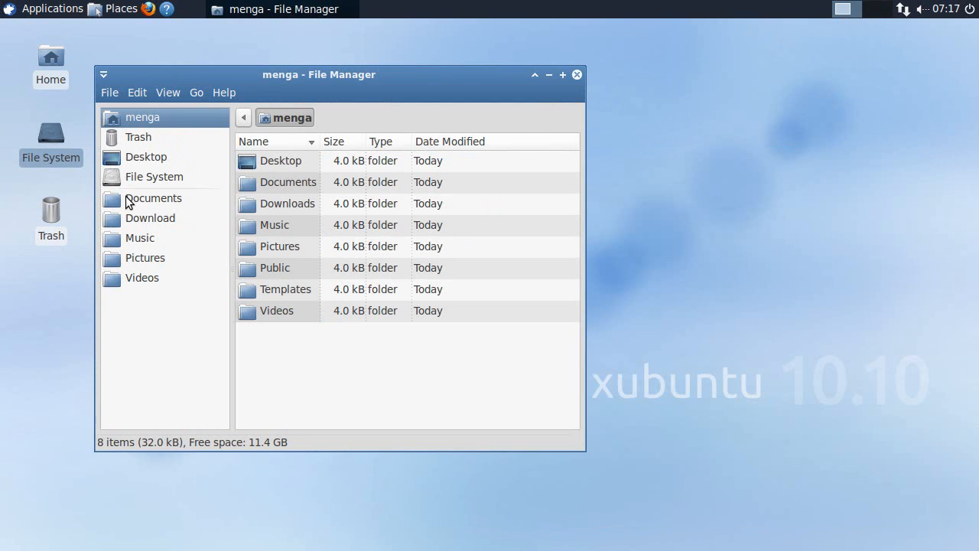
pyautogui.click(577, 76)
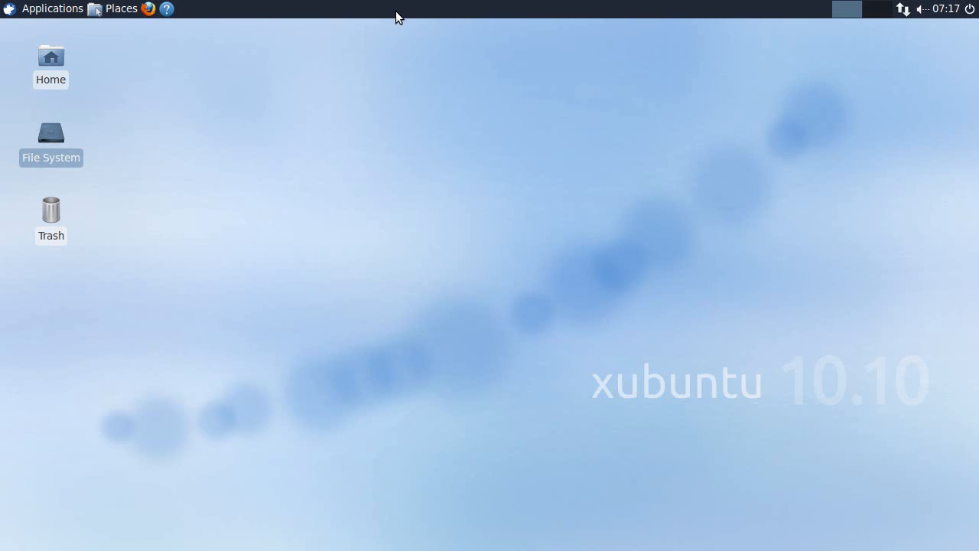
# Step: Open the desktop settings and set the background image to None
pyautogui.rightClick(356, 138)
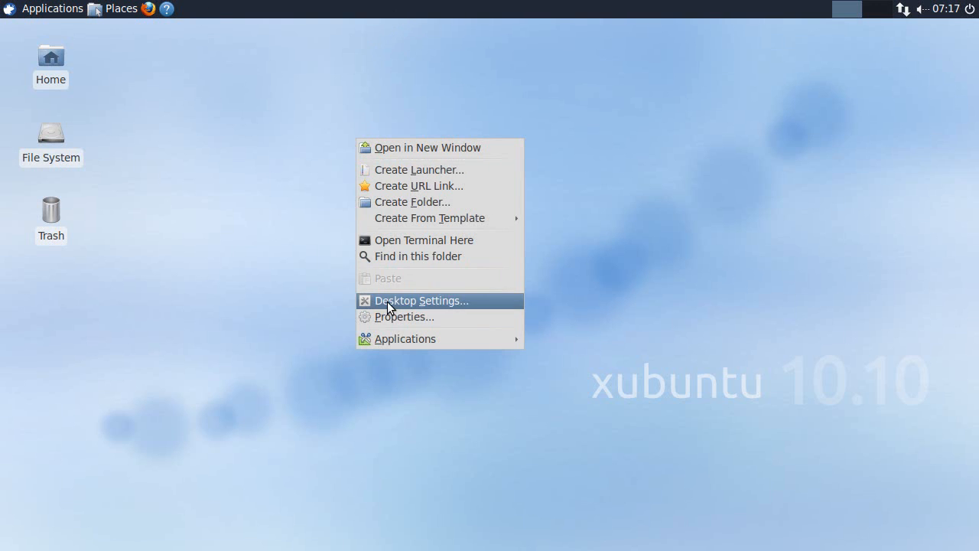
pyautogui.click(388, 302)
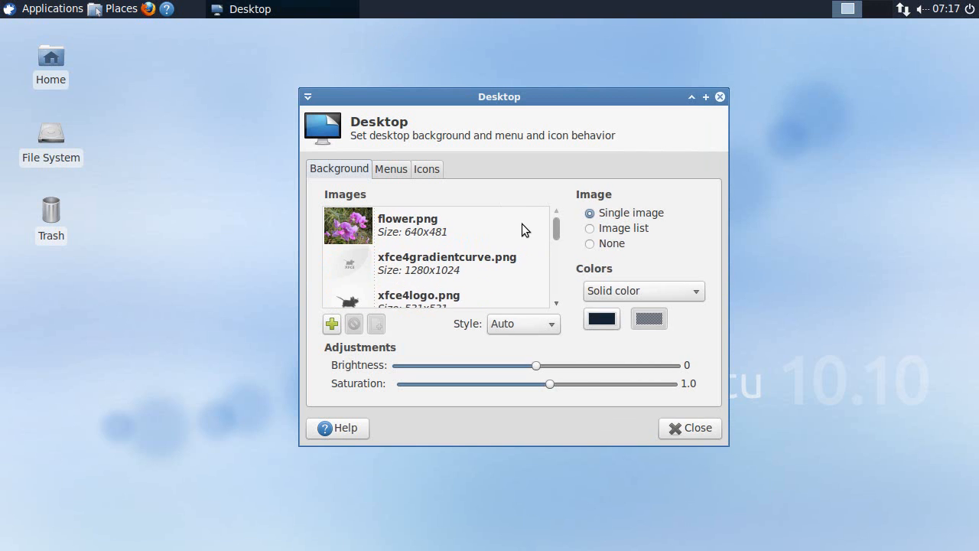
pyautogui.click(589, 244)
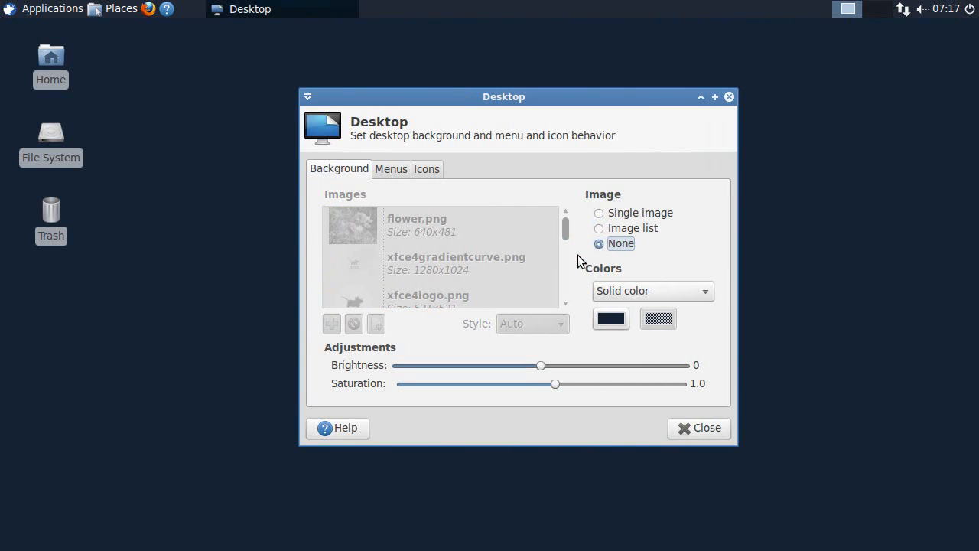
# Step: Set the background color style to Horizontal gradient with the bright blue #006FFF as first color
pyautogui.click(687, 293)
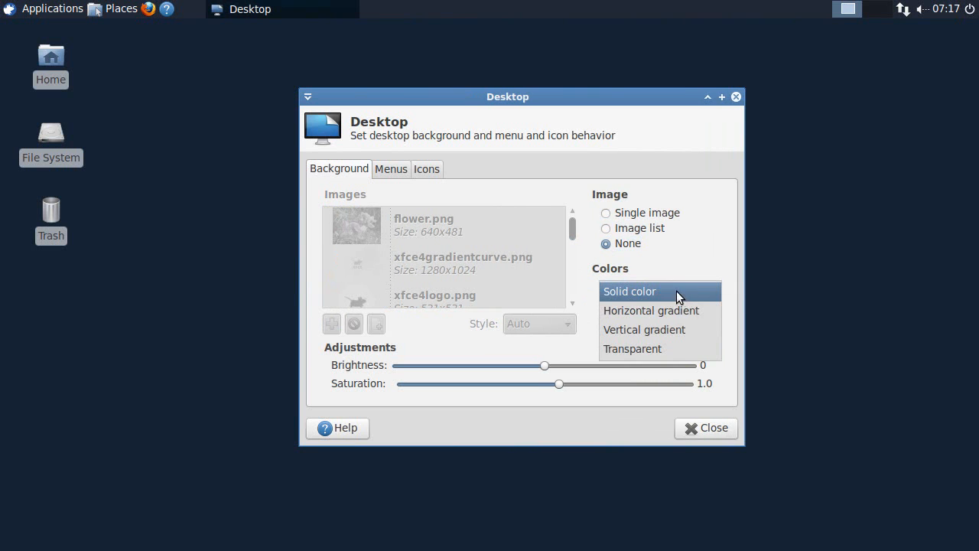
pyautogui.click(653, 312)
pyautogui.click(622, 317)
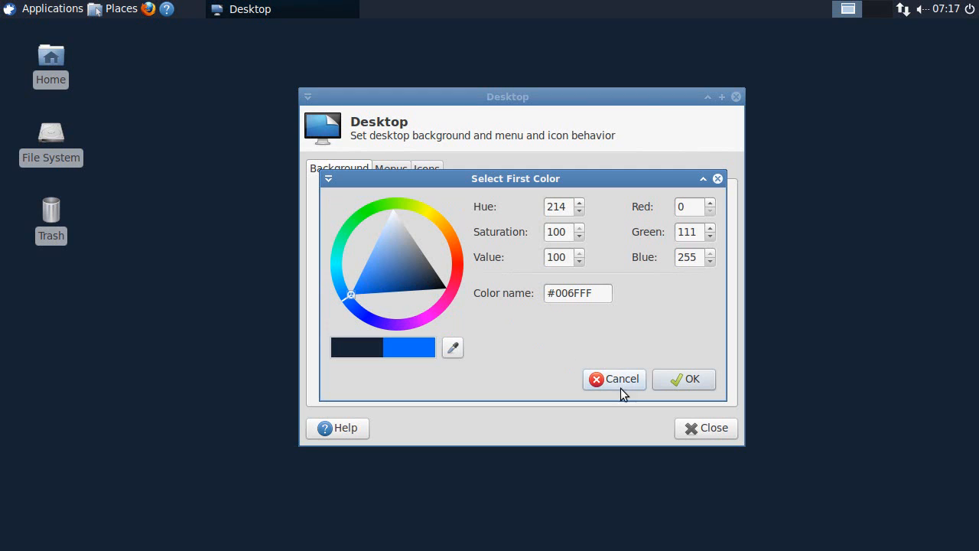
pyautogui.click(674, 380)
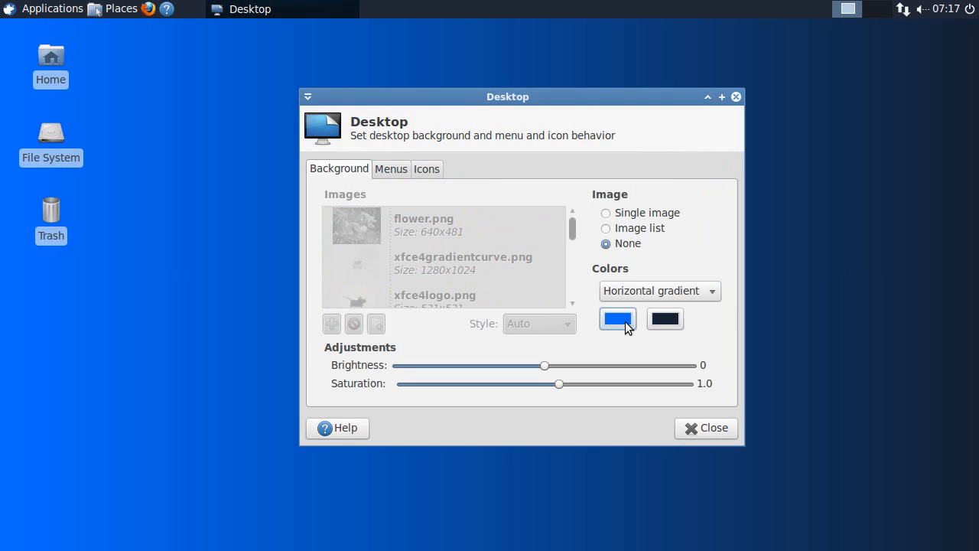
# Step: Set the background color style to Vertical gradient and move the Desktop dialog aside to view the background
pyautogui.click(680, 294)
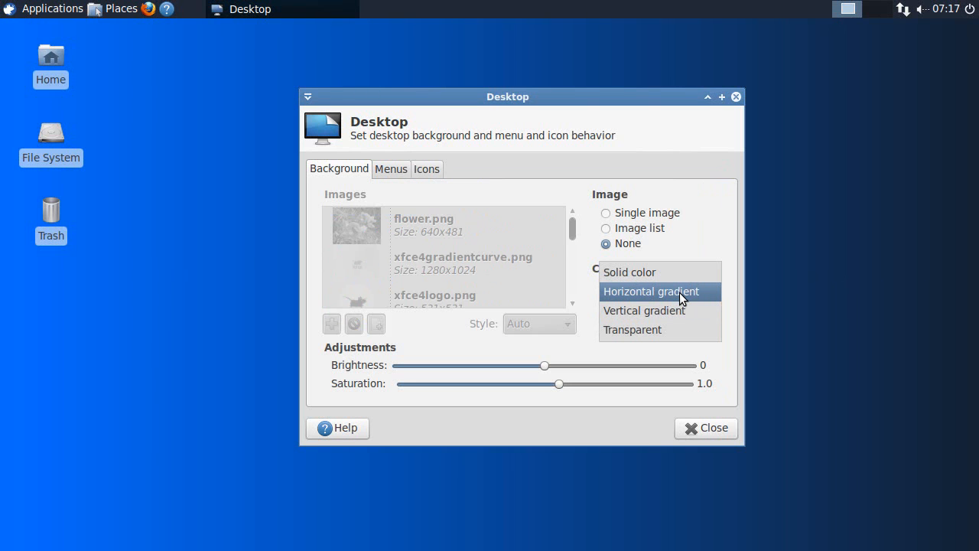
pyautogui.click(681, 292)
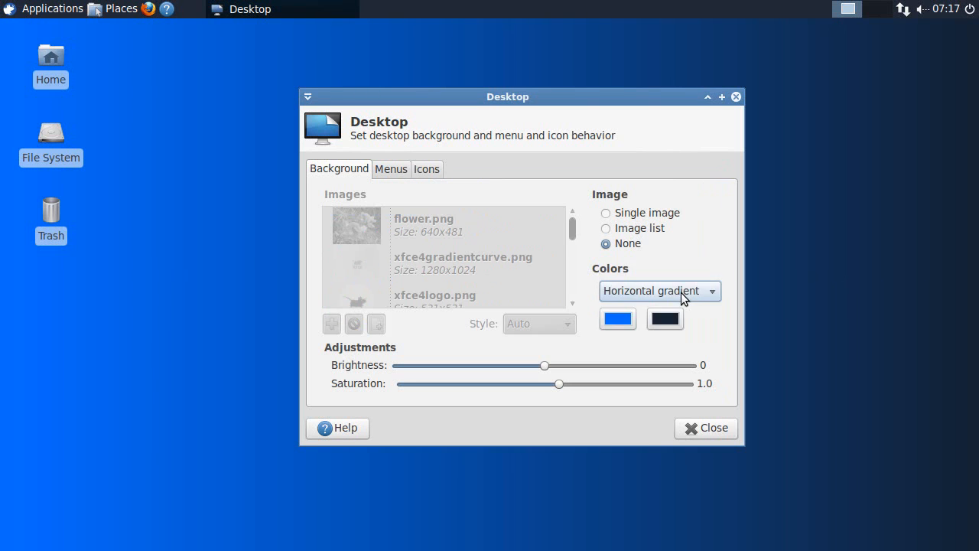
pyautogui.click(669, 294)
pyautogui.click(646, 314)
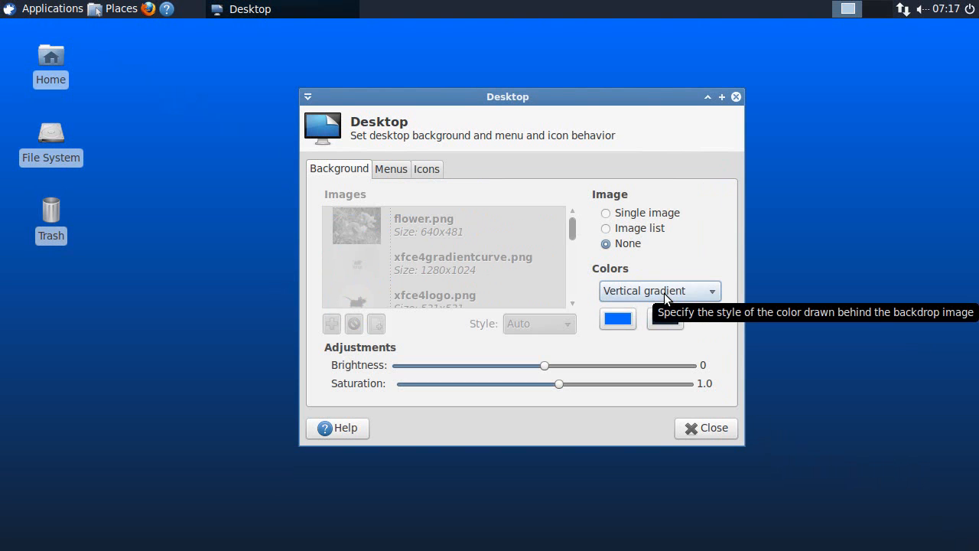
pyautogui.moveTo(658, 97); pyautogui.dragTo(629, 124)
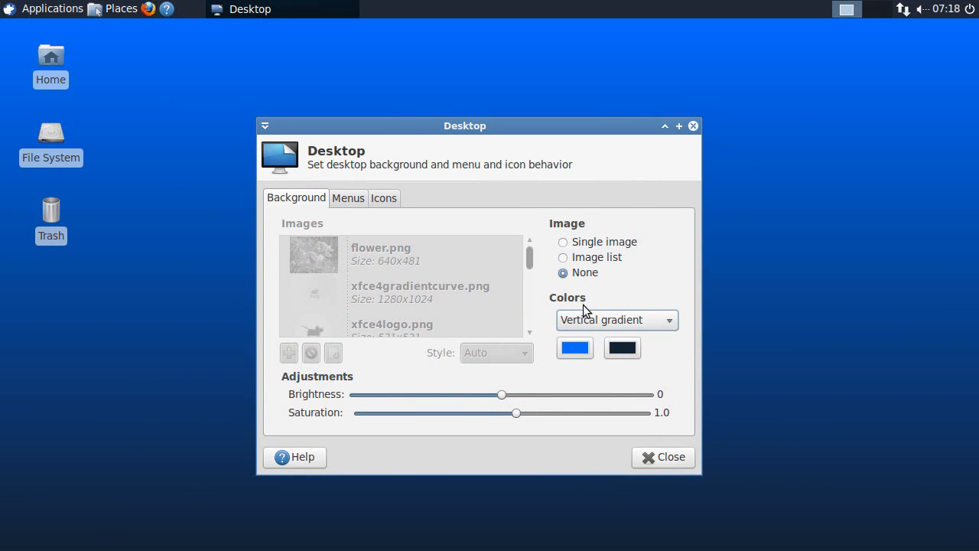
pyautogui.moveTo(577, 134); pyautogui.dragTo(609, 108)
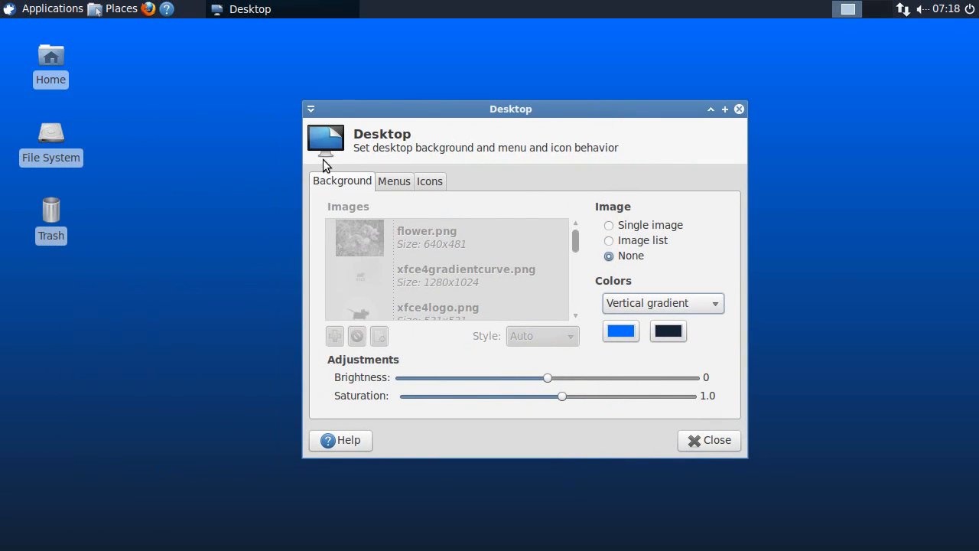
# Step: Set the gradient's first color to the darker blue #184F95
pyautogui.click(619, 332)
pyautogui.moveTo(377, 303)
pyautogui.mouseDown()
pyautogui.moveTo(374, 286)
pyautogui.moveTo(397, 295)
pyautogui.mouseUp()
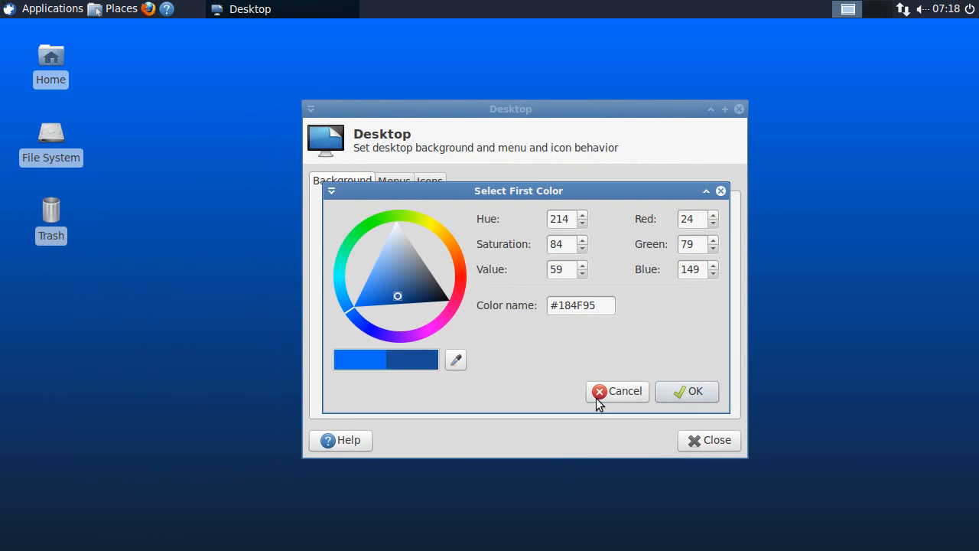
pyautogui.click(691, 394)
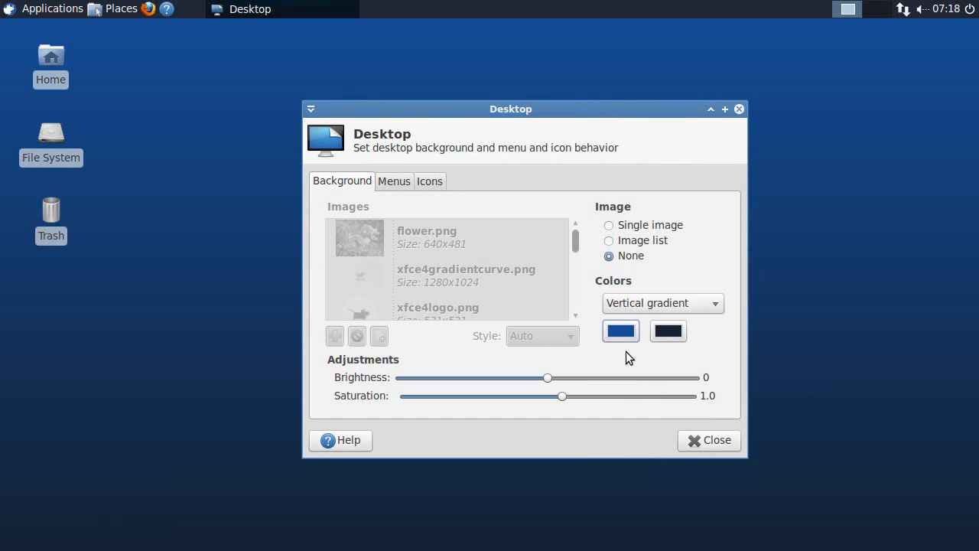
# Step: Hide the Home, Filesystem and Trash default icons from the desktop
pyautogui.click(392, 185)
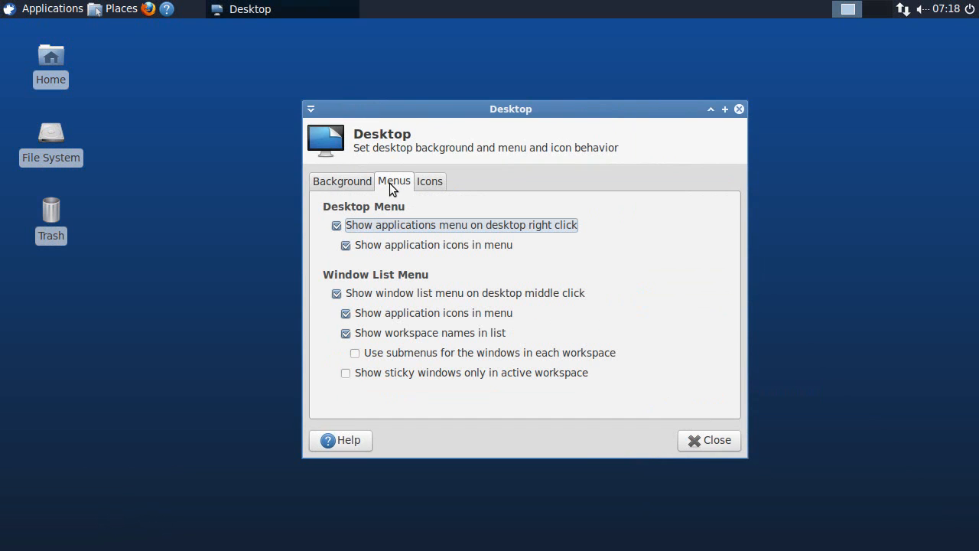
pyautogui.click(431, 184)
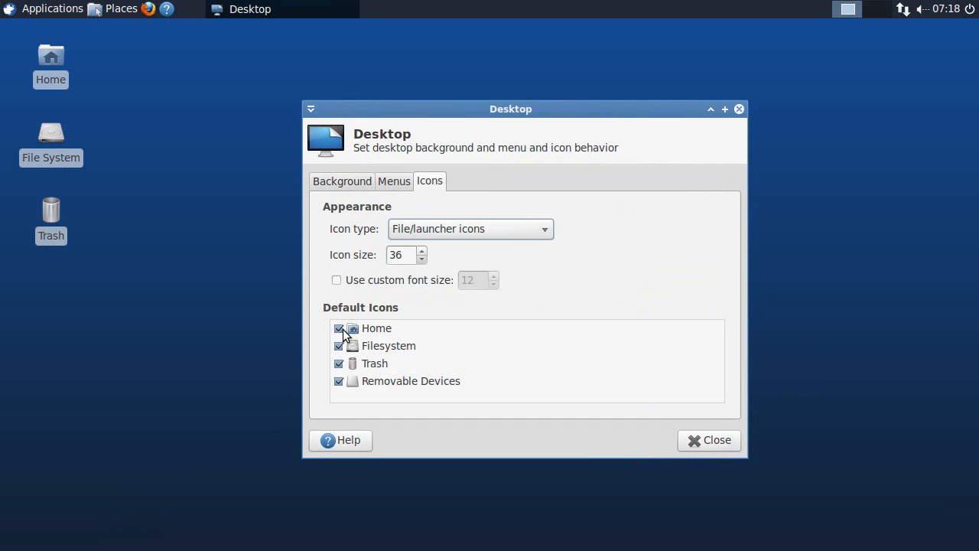
pyautogui.click(341, 328)
pyautogui.click(339, 346)
pyautogui.click(339, 363)
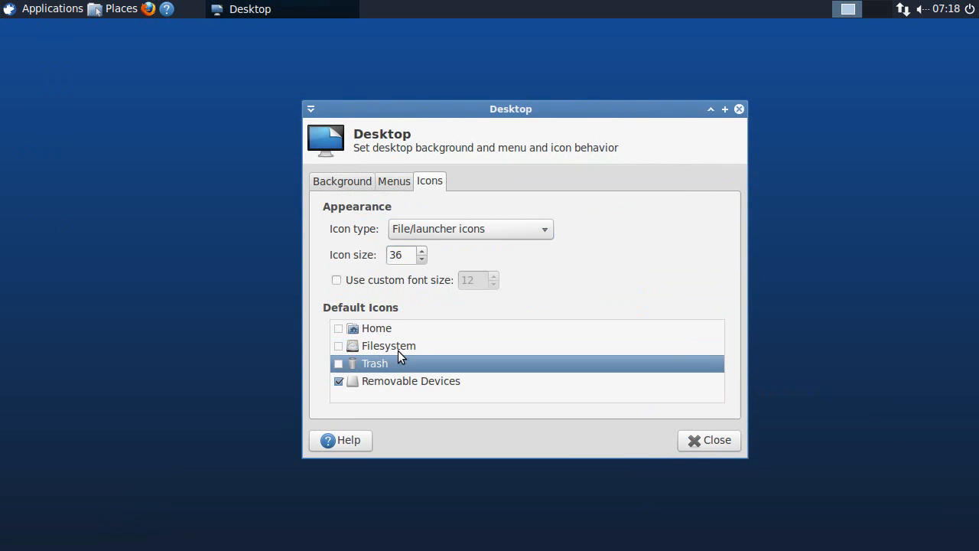
# Step: Open the home folder from the panel's places list to view its contents and close the file manager
pyautogui.click(114, 10)
pyautogui.click(113, 32)
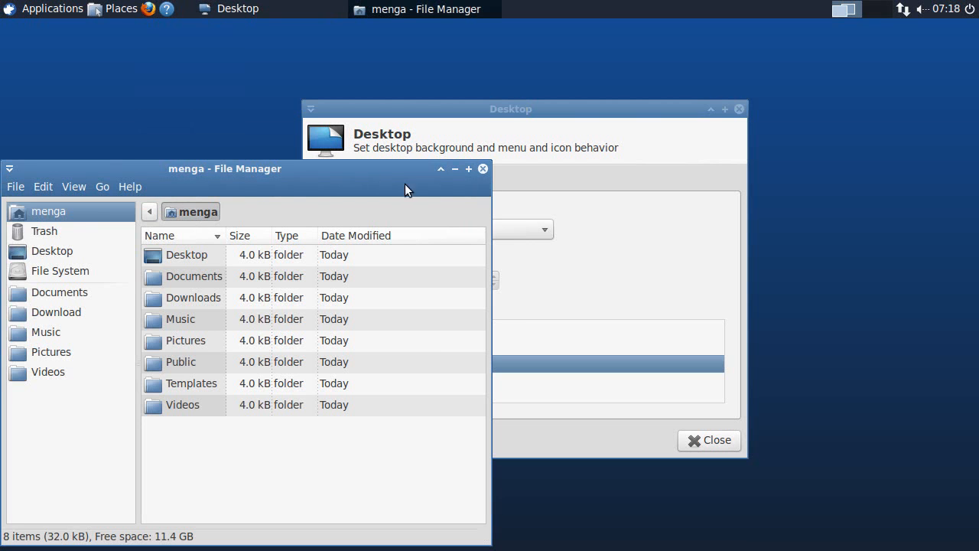
pyautogui.click(482, 169)
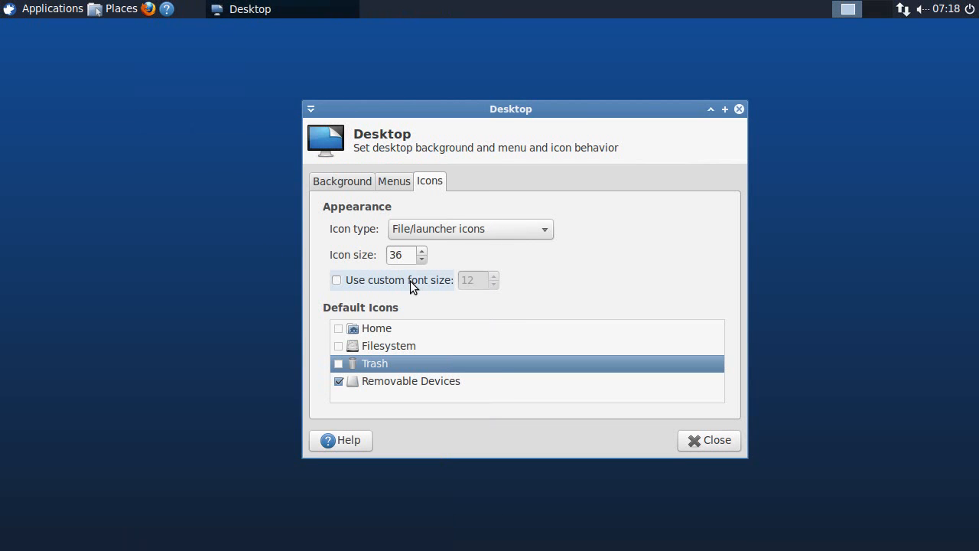
# Step: Review the desktop icon size and the desktop menu options, and close the Desktop settings
pyautogui.click(402, 255)
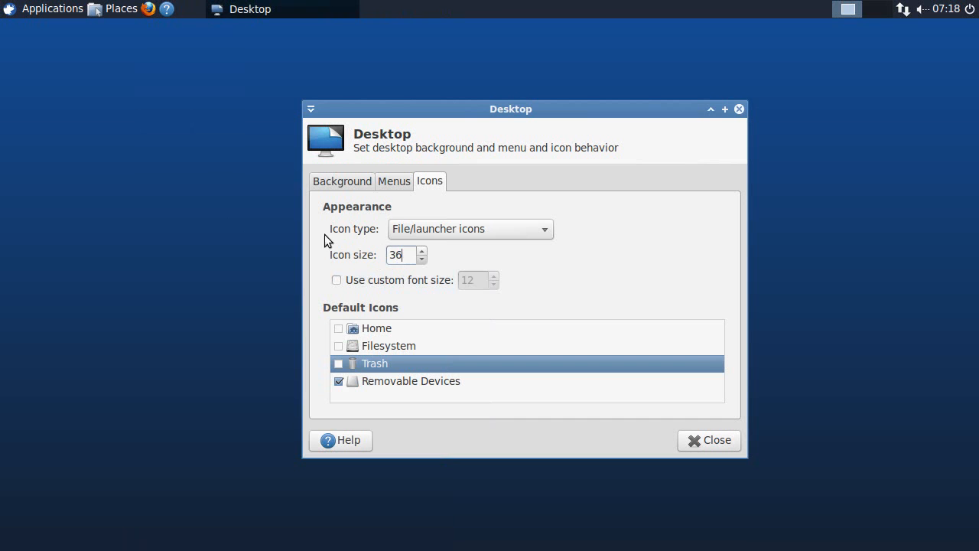
pyautogui.click(389, 182)
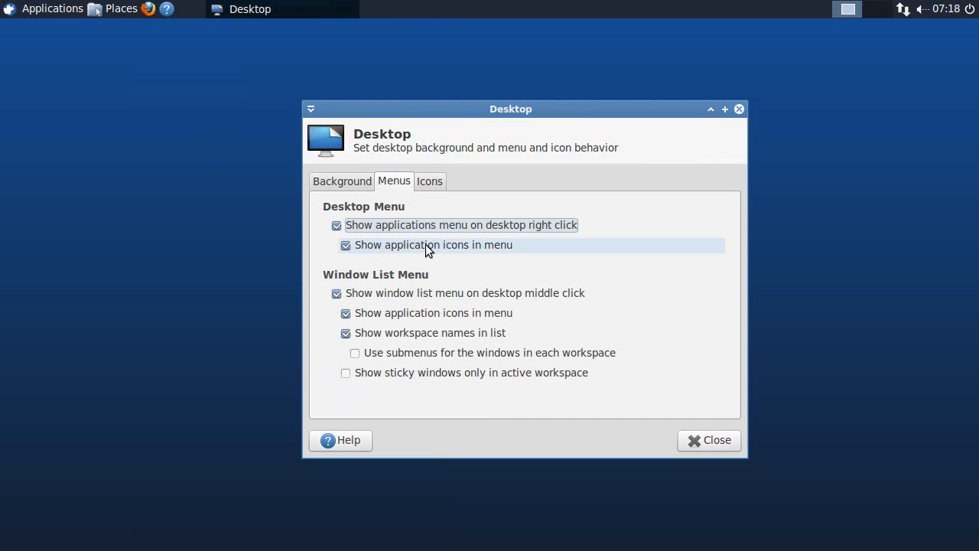
pyautogui.click(347, 183)
pyautogui.click(713, 442)
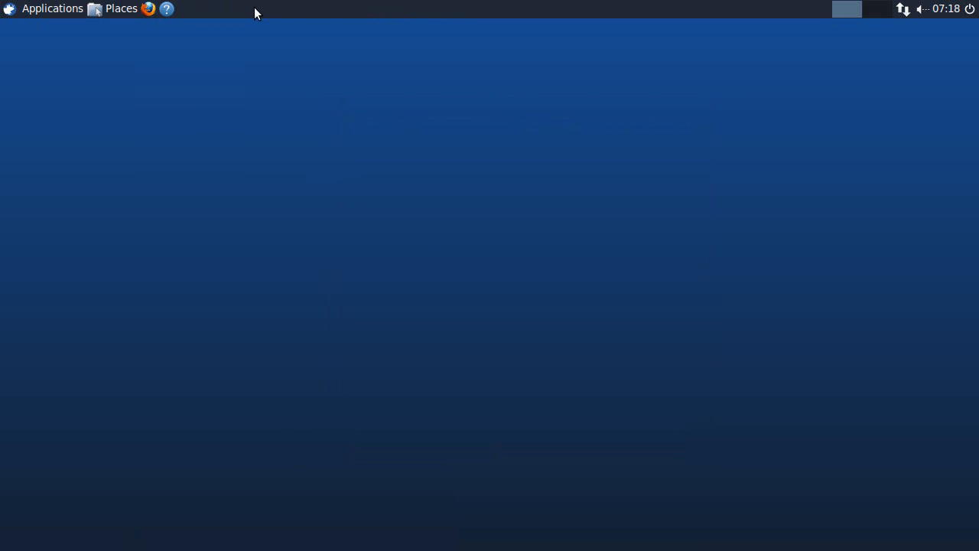
# Step: Open the Window Manager settings from the Xfce 4 Settings Manager, browse the list of window themes and close the window
pyautogui.rightClick(386, 16)
pyautogui.click(193, 95)
pyautogui.click(60, 10)
pyautogui.moveTo(63, 29)
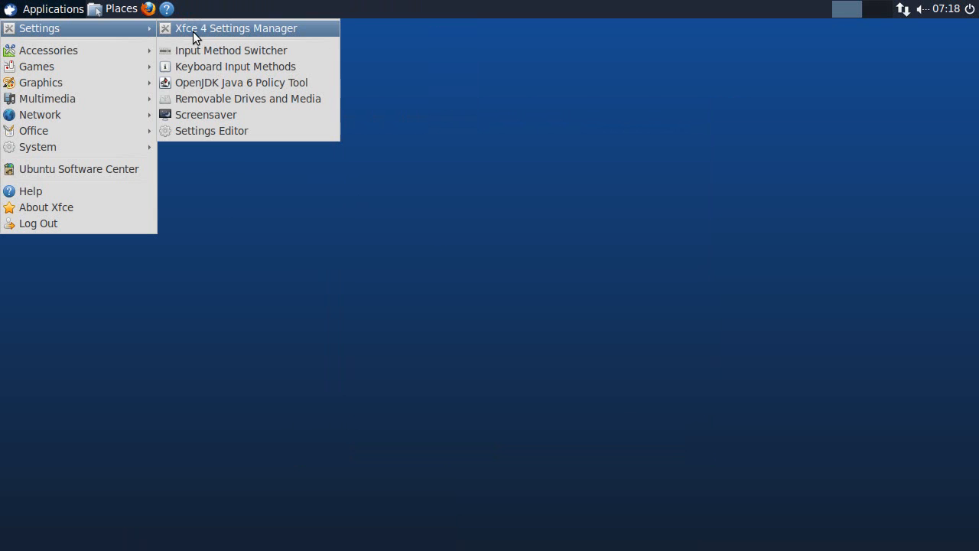
pyautogui.click(255, 29)
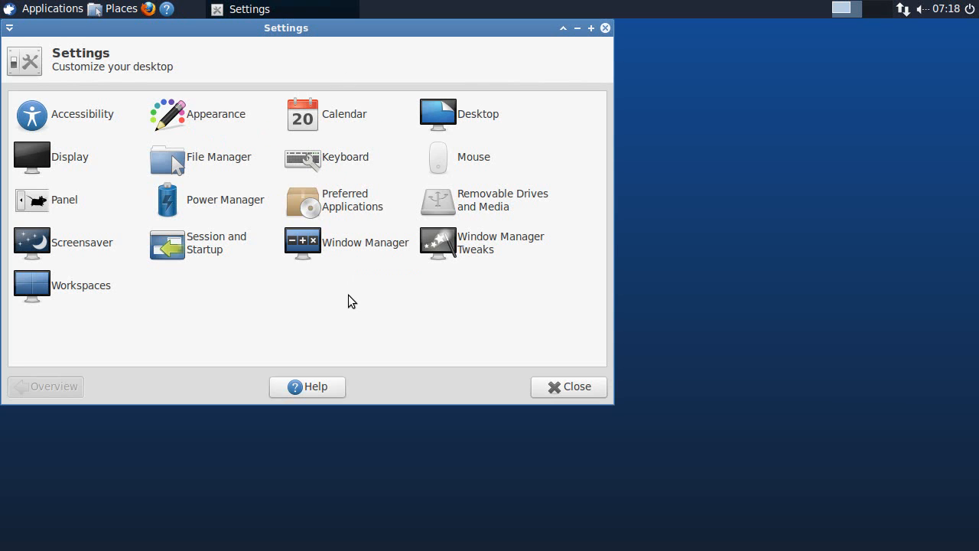
pyautogui.click(371, 244)
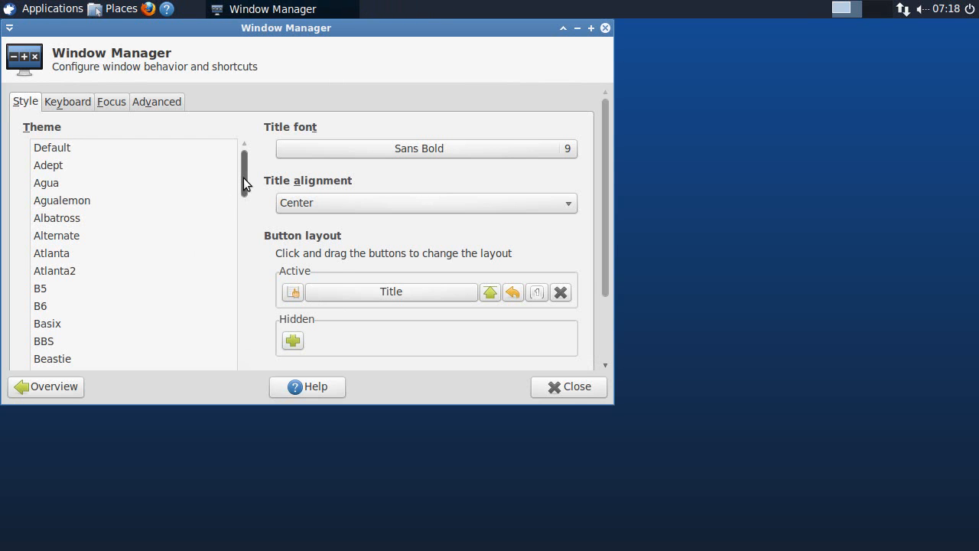
pyautogui.moveTo(244, 181); pyautogui.dragTo(242, 277)
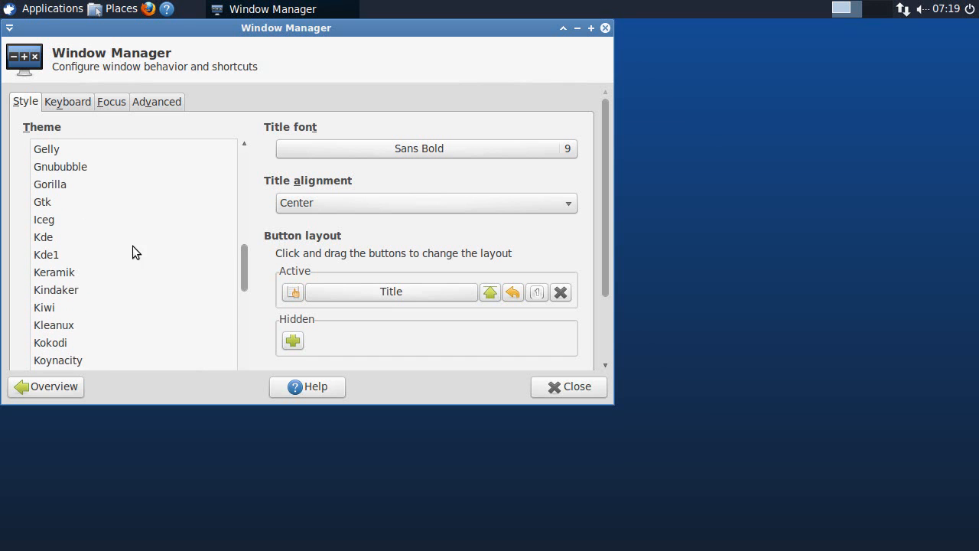
pyautogui.moveTo(244, 281); pyautogui.dragTo(244, 295)
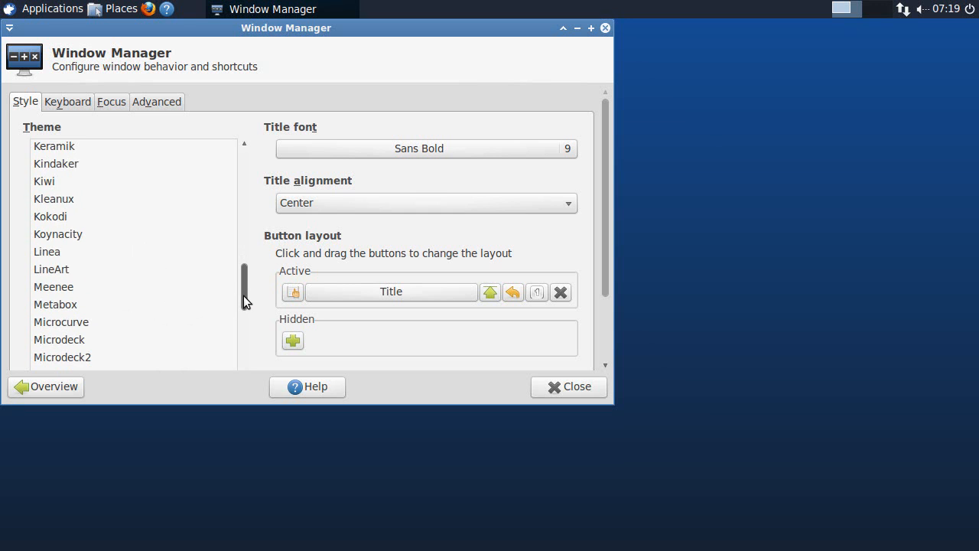
pyautogui.click(605, 28)
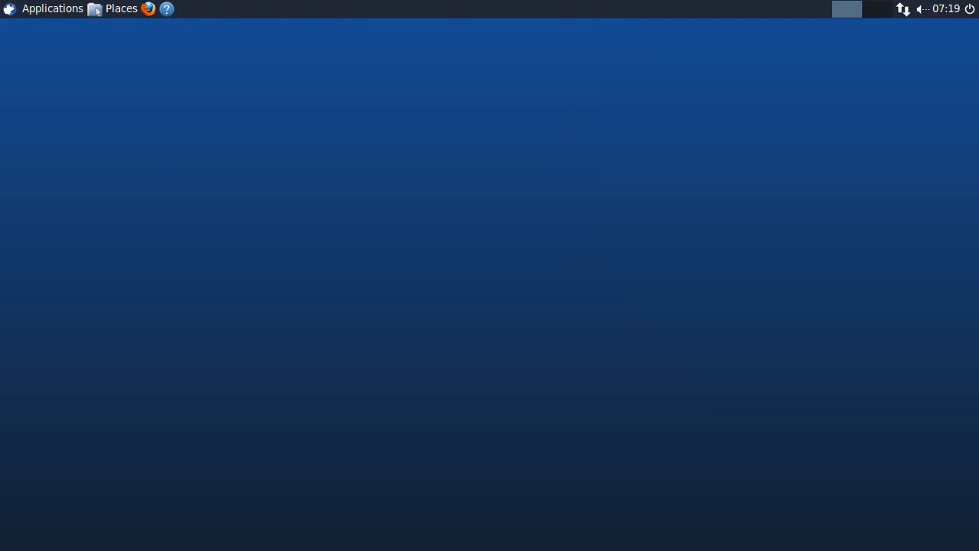
# Step: Open the Appearance settings from the Xfce 4 Settings Manager and set the style to Industrial
pyautogui.click(40, 11)
pyautogui.moveTo(53, 31)
pyautogui.click(212, 32)
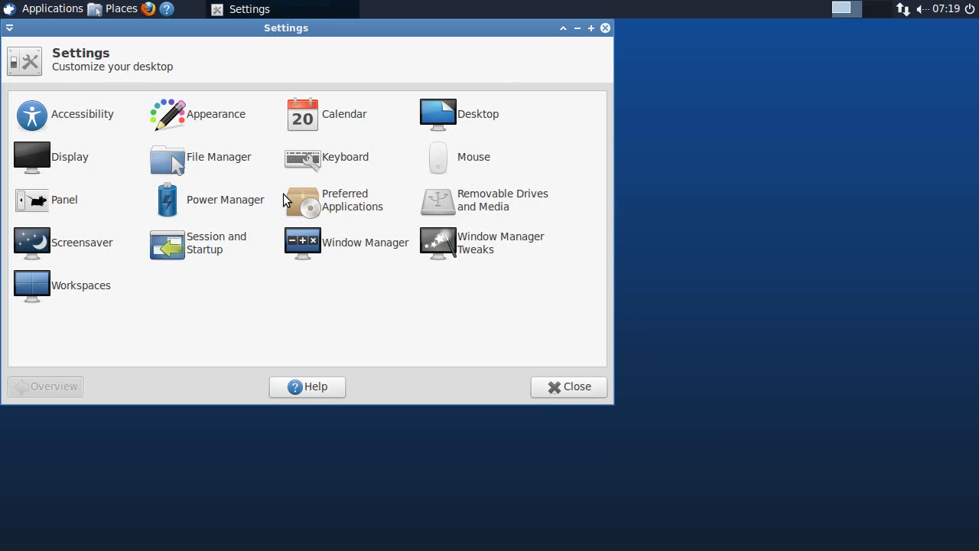
pyautogui.click(206, 115)
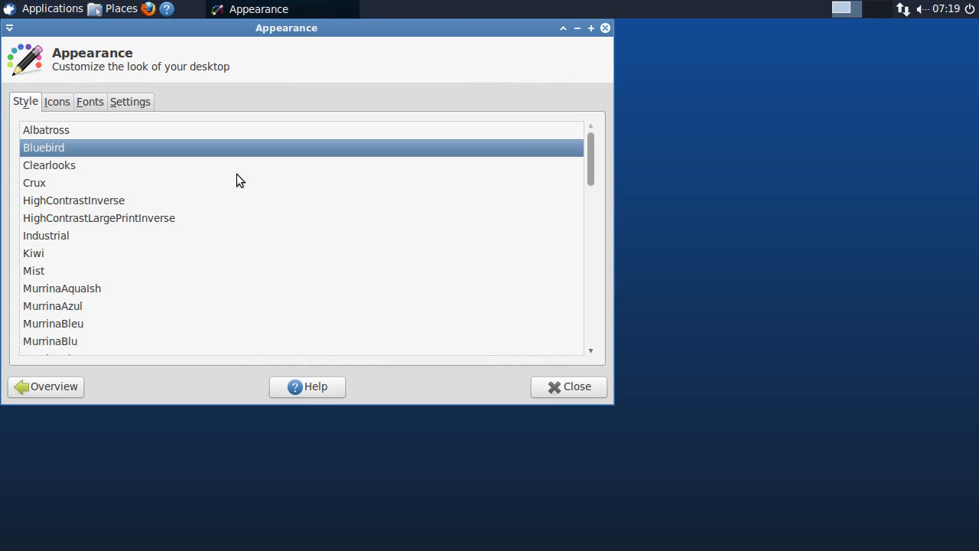
pyautogui.click(53, 238)
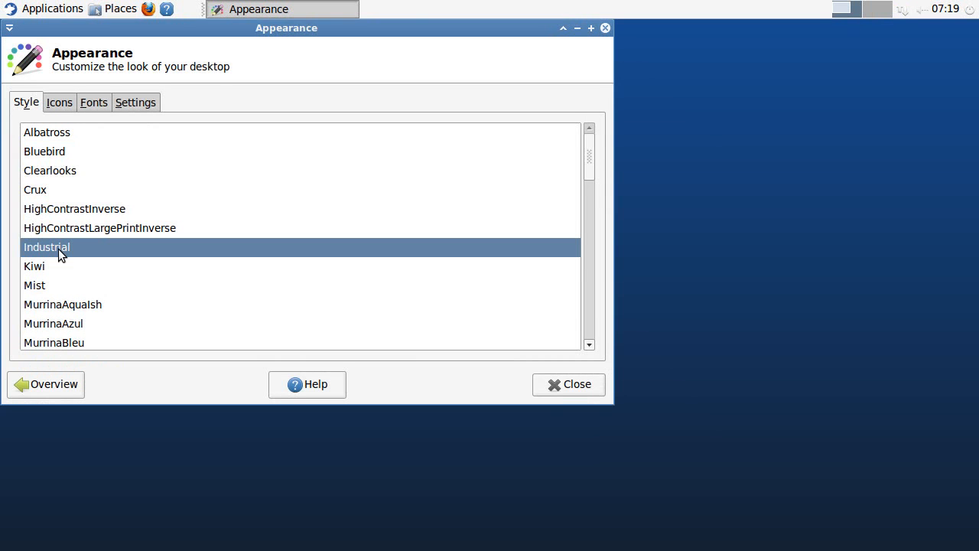
# Step: Set the icon theme to High Contrast Inverse and check the new icons in the applications list
pyautogui.click(60, 109)
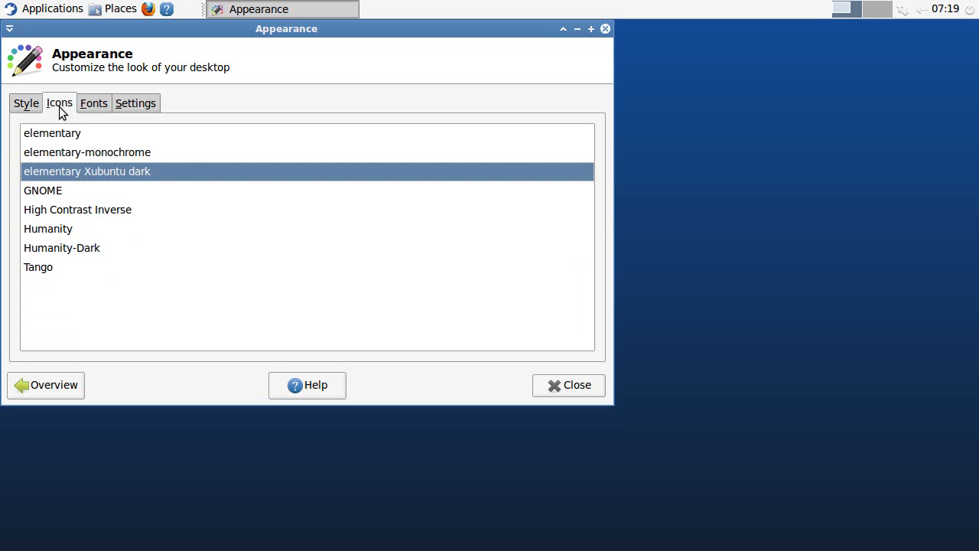
pyautogui.click(50, 213)
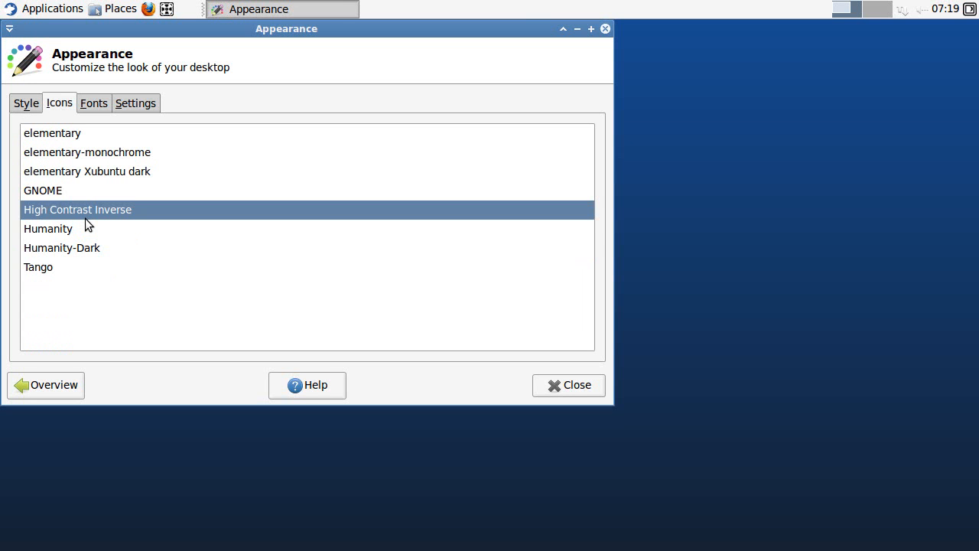
pyautogui.click(43, 10)
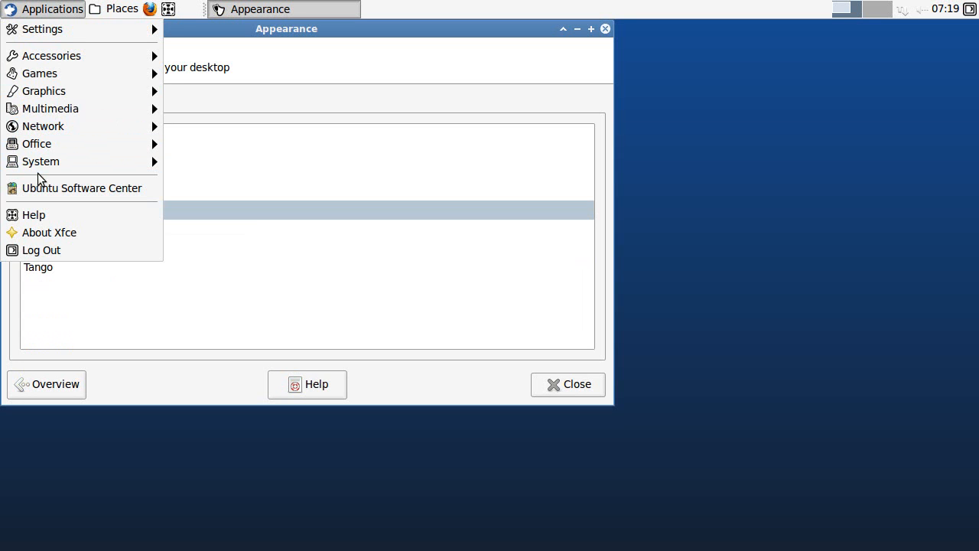
pyautogui.click(48, 303)
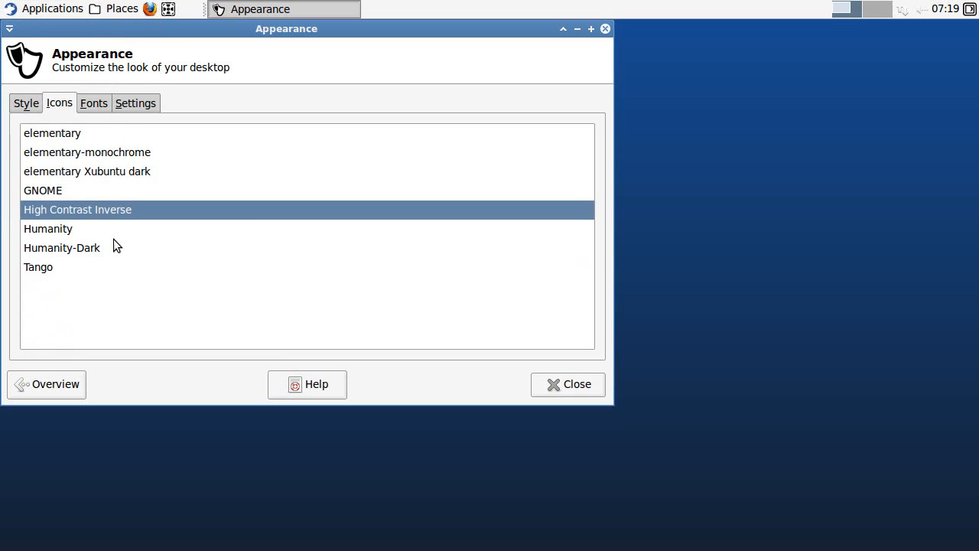
# Step: Set the default font family to Ubuntu
pyautogui.click(93, 102)
pyautogui.click(308, 153)
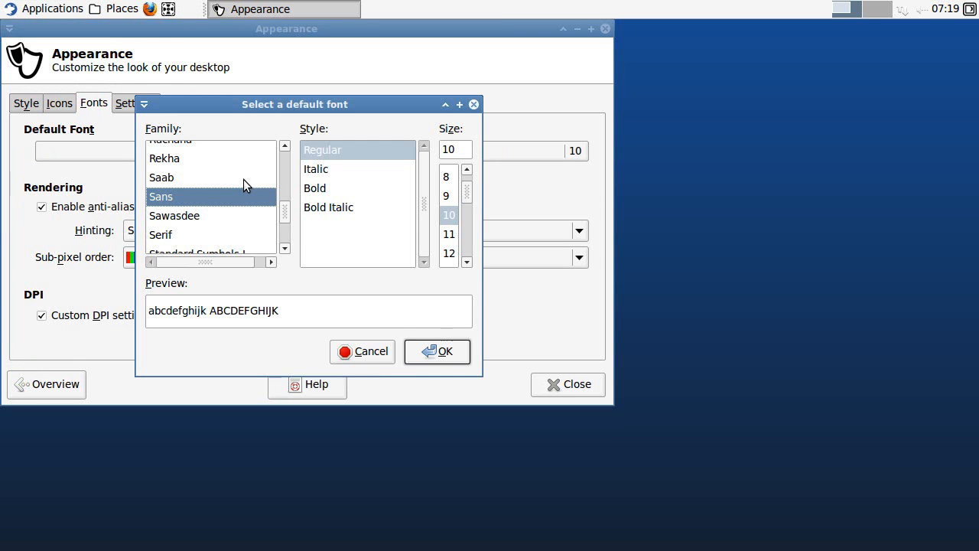
pyautogui.click(186, 201)
pyautogui.write('ubu')
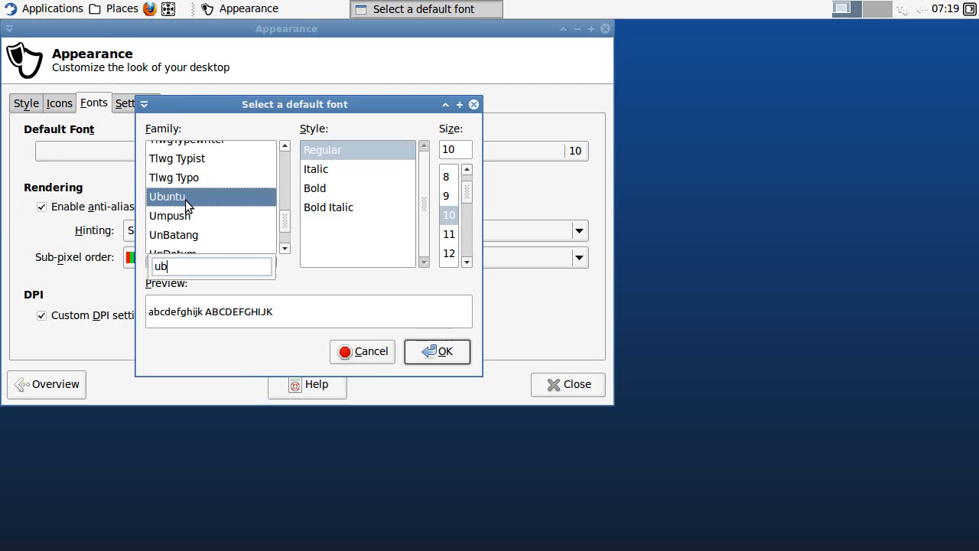
pyautogui.click(436, 351)
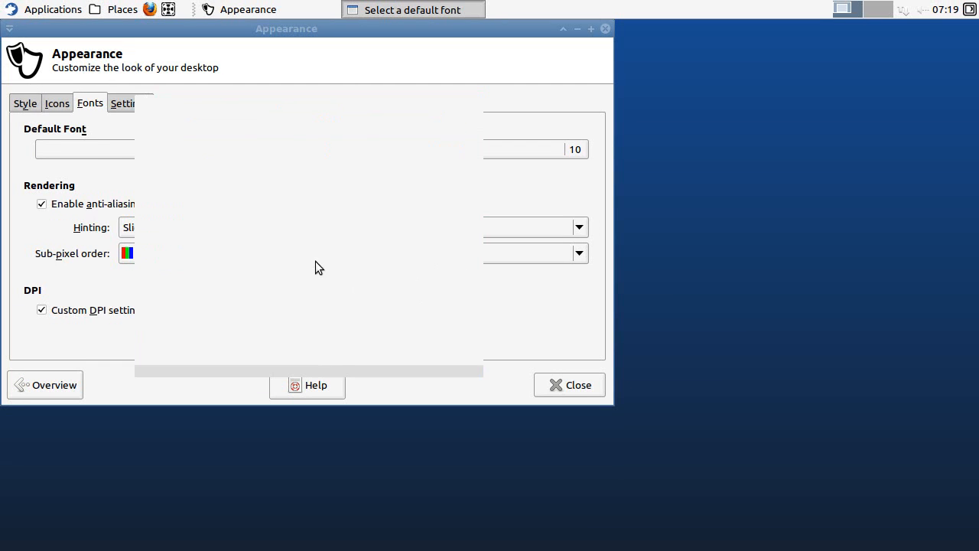
# Step: Review the toolbar, font, icon and style options of the Appearance settings and close them
pyautogui.click(128, 107)
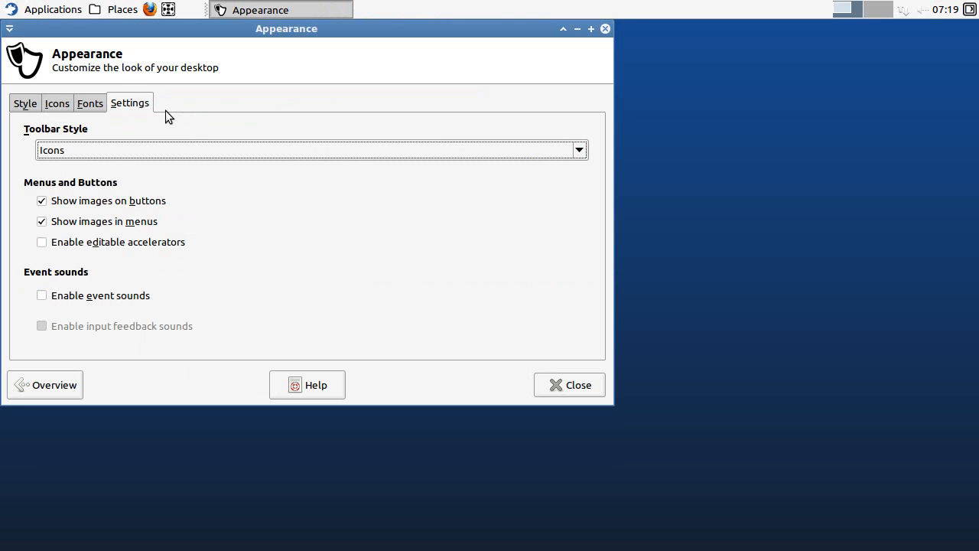
pyautogui.click(91, 102)
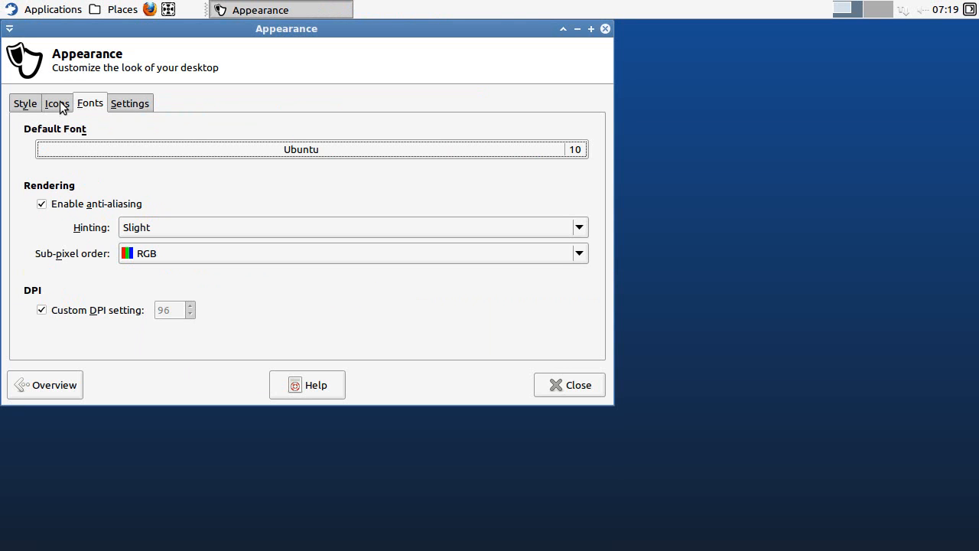
pyautogui.click(59, 104)
pyautogui.click(27, 104)
pyautogui.click(576, 387)
# Step: Reopen the Xfce 4 Settings Manager, view the Appearance styles, return to the overview and move the window away from the screen corner
pyautogui.click(48, 9)
pyautogui.moveTo(53, 29)
pyautogui.click(185, 33)
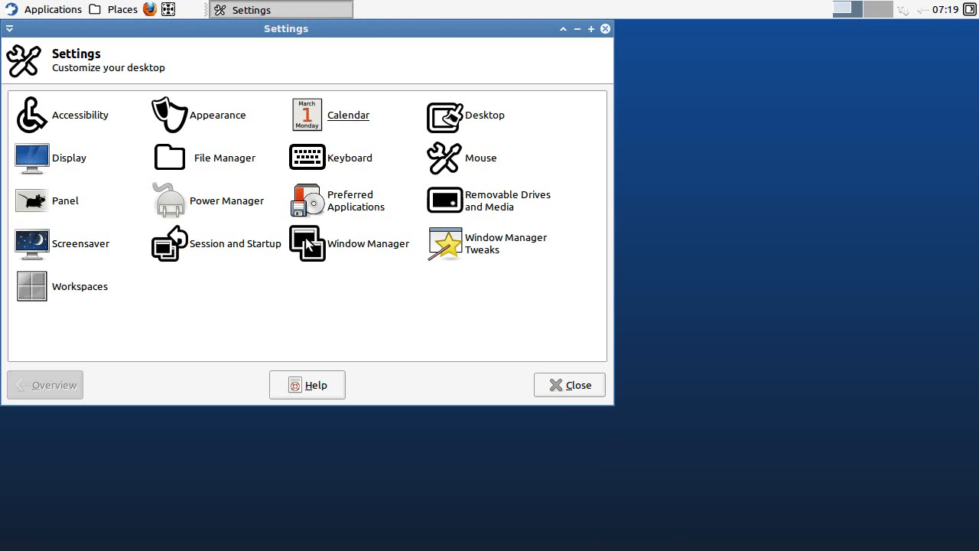
pyautogui.click(218, 115)
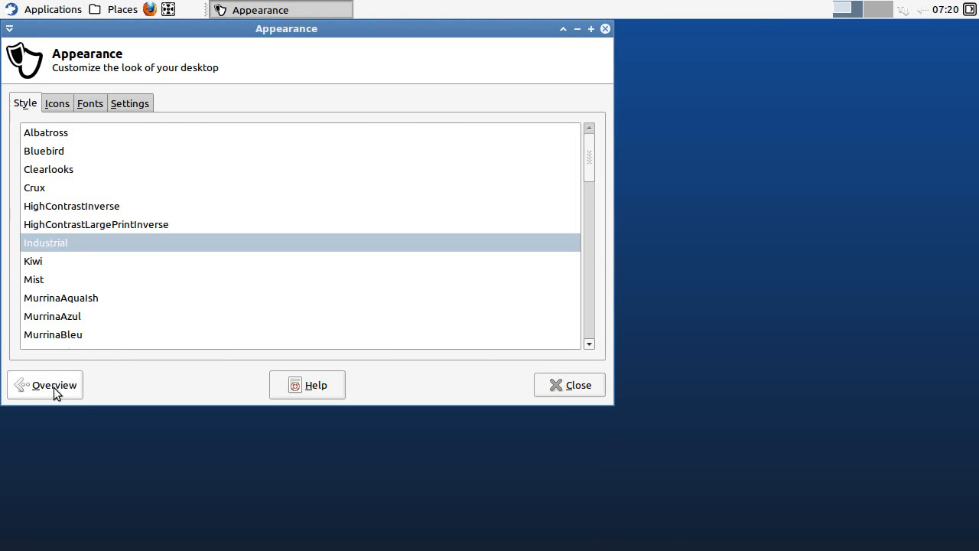
pyautogui.click(45, 388)
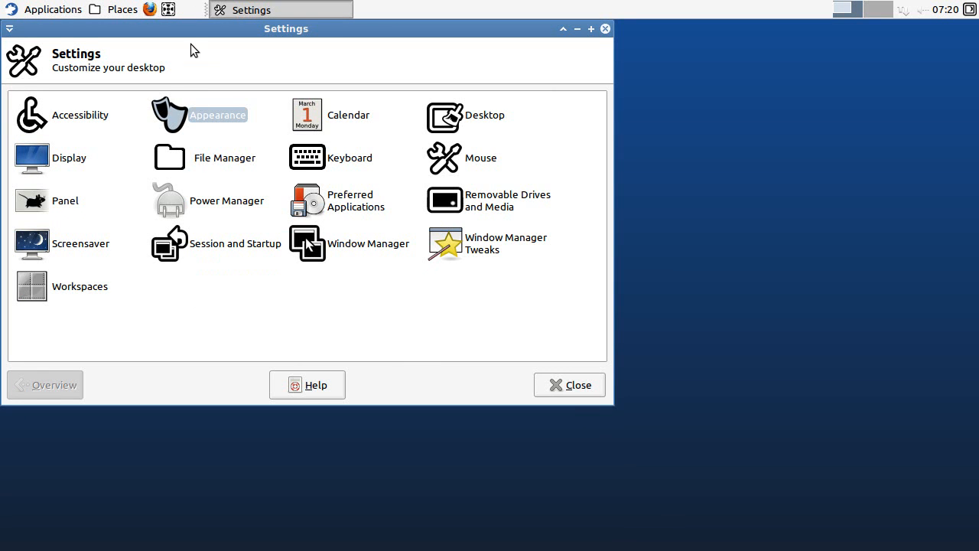
pyautogui.moveTo(182, 31); pyautogui.dragTo(234, 85)
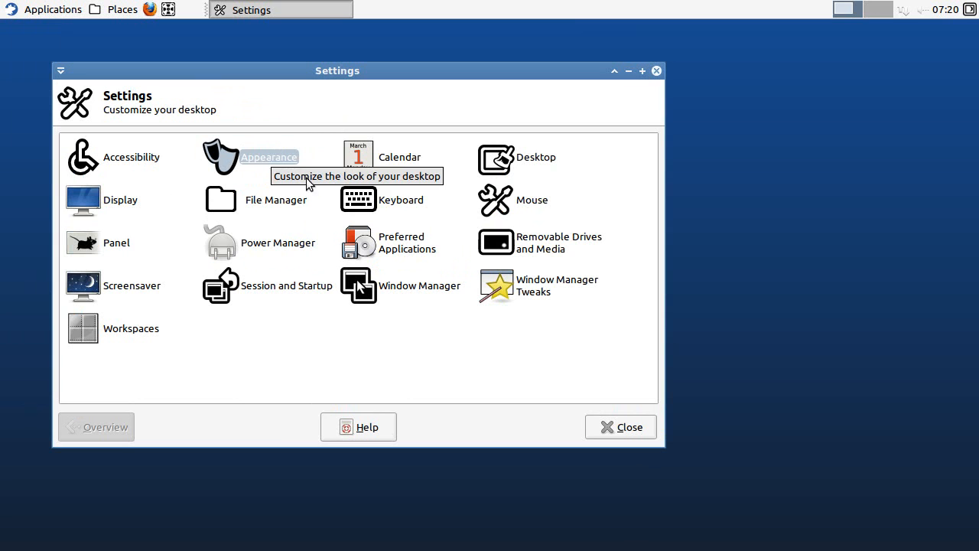
# Step: Open the Window Manager settings, enlarge the window to show more themes and set the window theme to Wallis
pyautogui.click(417, 288)
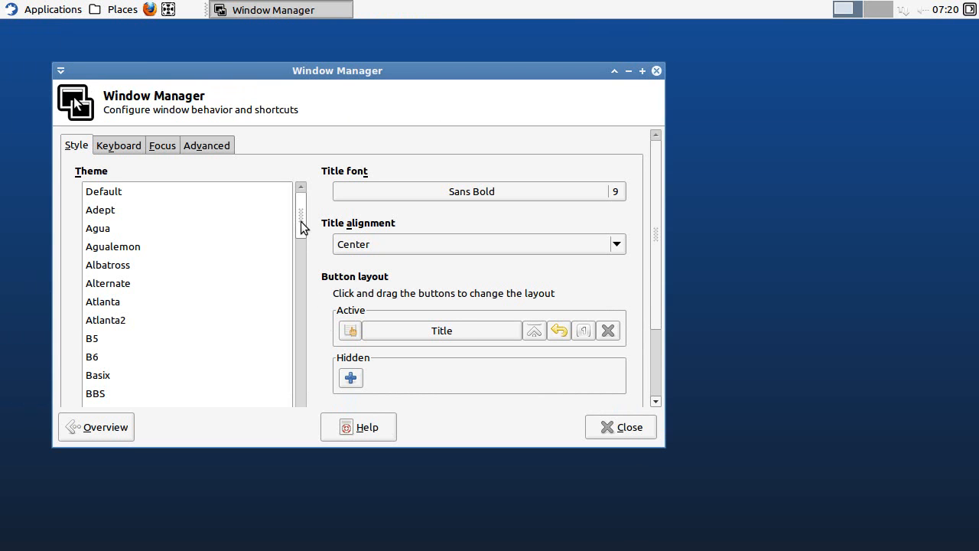
pyautogui.moveTo(301, 226); pyautogui.dragTo(302, 426)
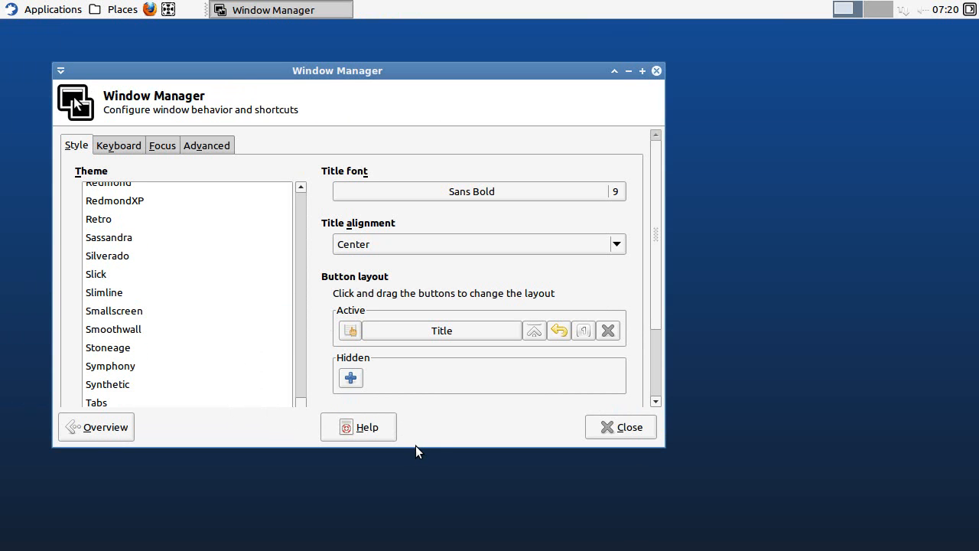
pyautogui.moveTo(416, 442); pyautogui.dragTo(415, 537)
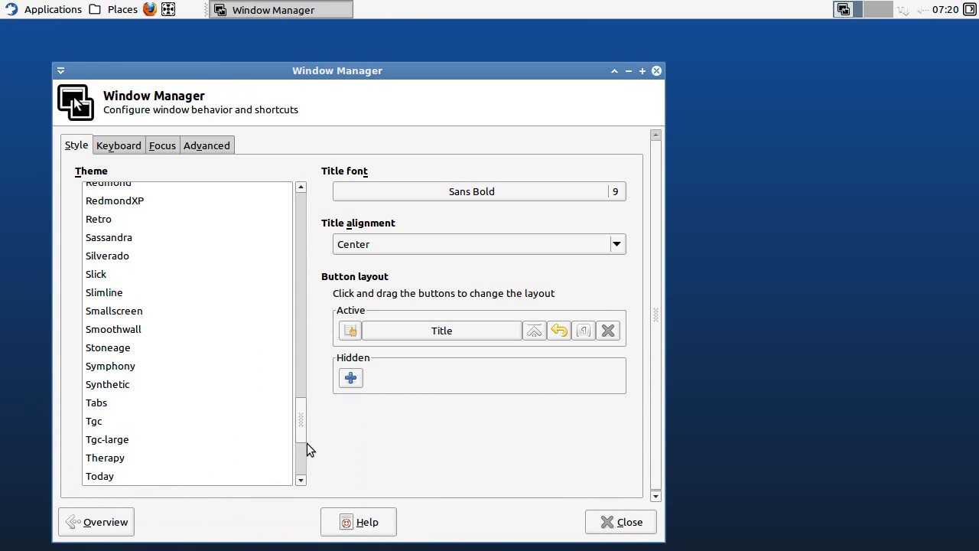
pyautogui.scroll(-5, 299, 459)
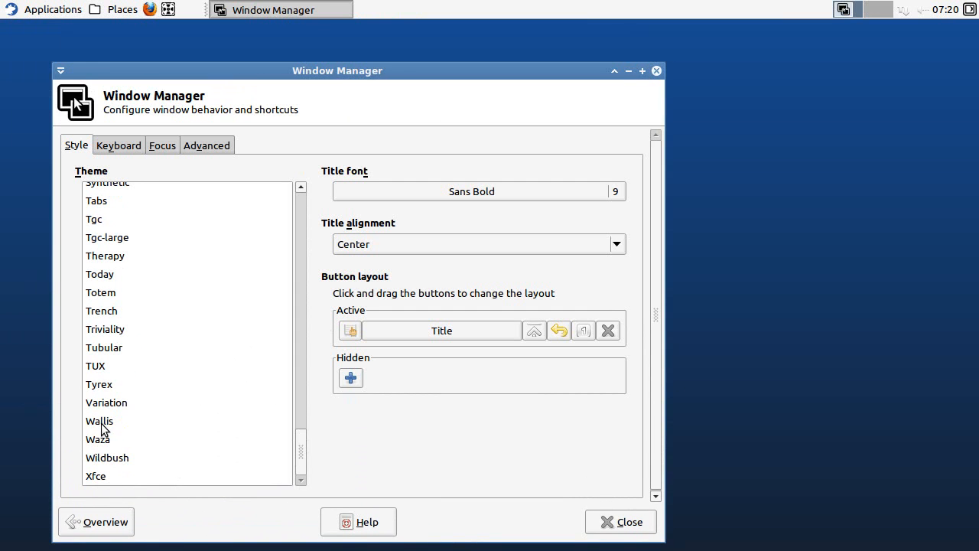
pyautogui.click(124, 420)
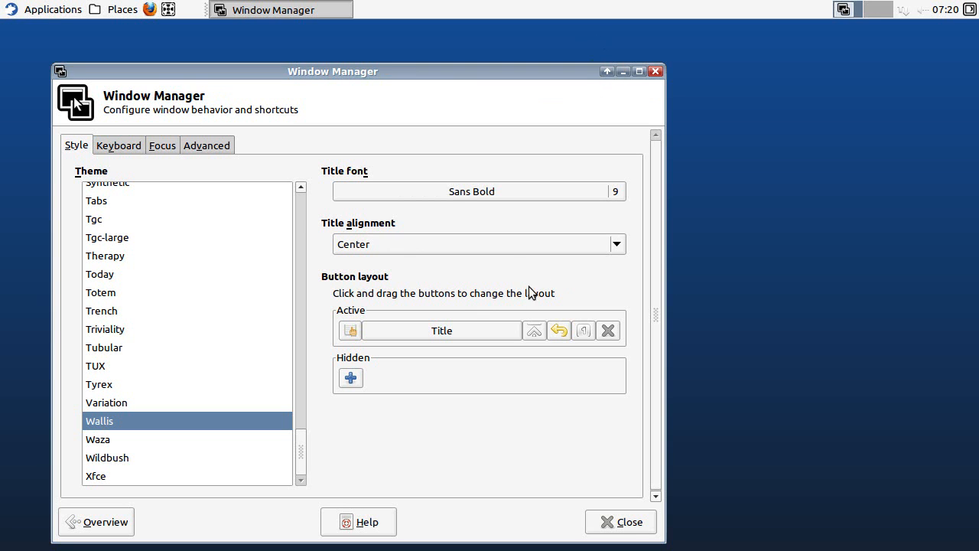
# Step: Move the up-arrow shade button from the active title bar buttons to the hidden ones and close the Window Manager settings
pyautogui.moveTo(534, 331); pyautogui.dragTo(481, 381)
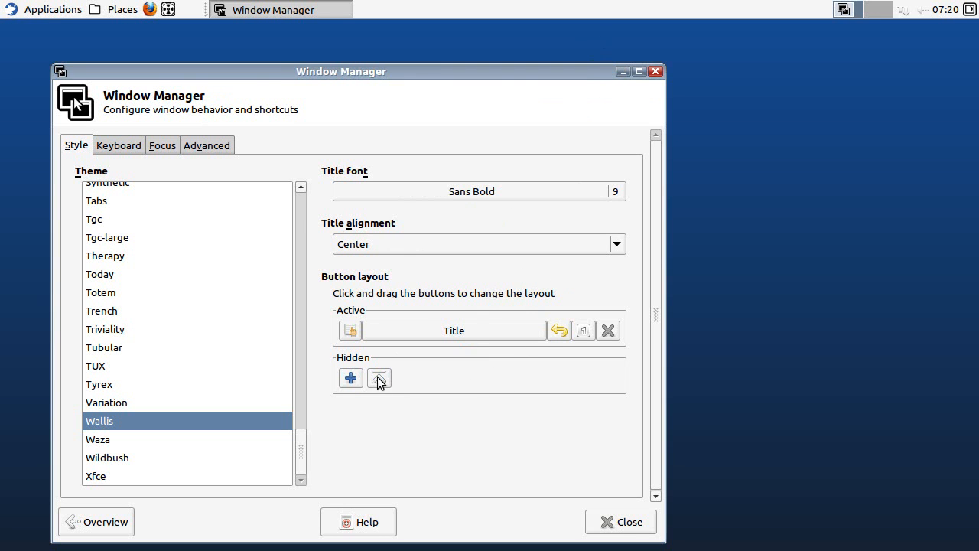
pyautogui.moveTo(402, 74); pyautogui.dragTo(404, 58)
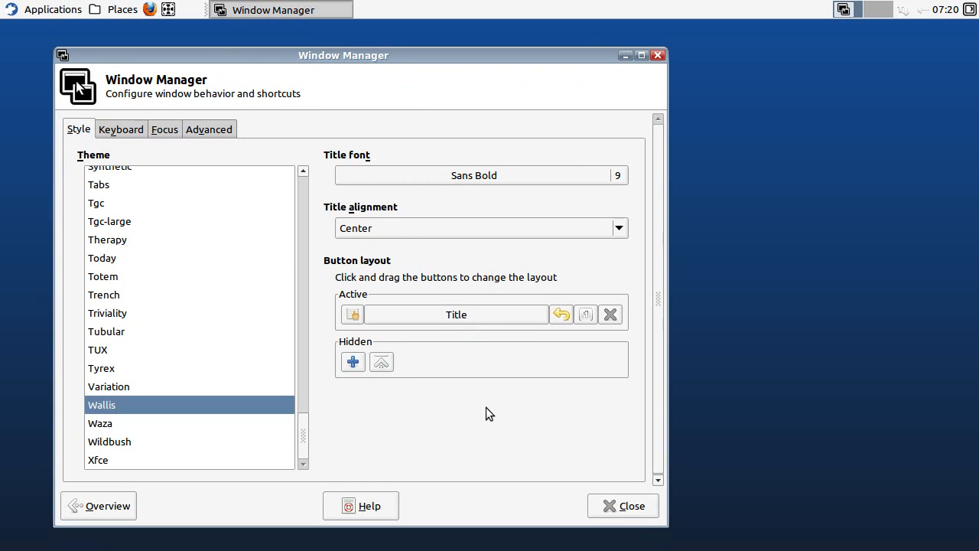
pyautogui.click(625, 506)
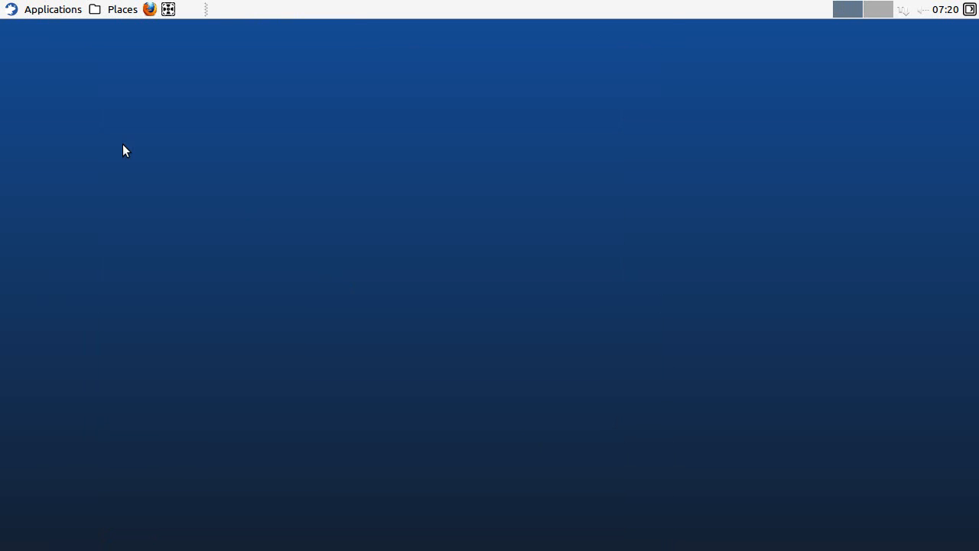
# Step: Open the properties of the panel's Applications menu and change its button title to Menu
pyautogui.rightClick(46, 11)
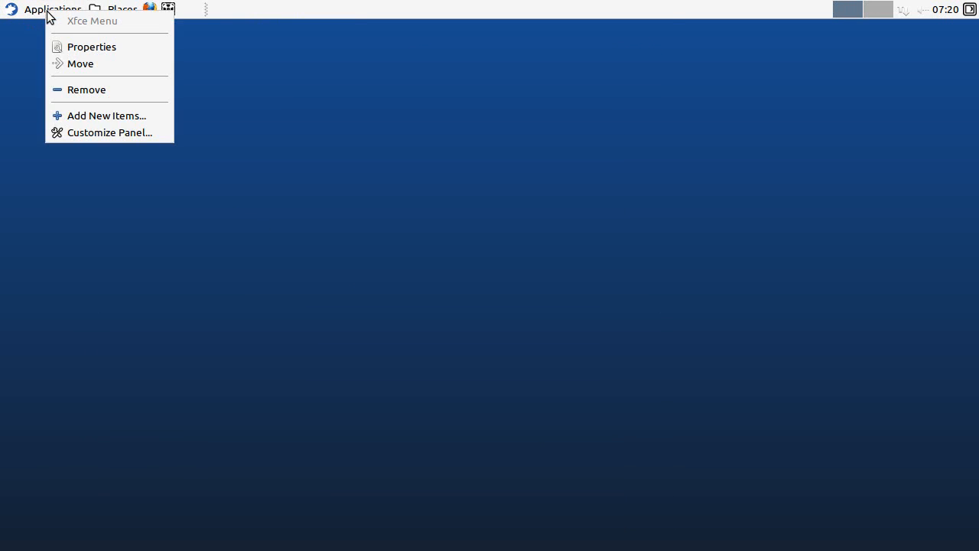
pyautogui.click(72, 49)
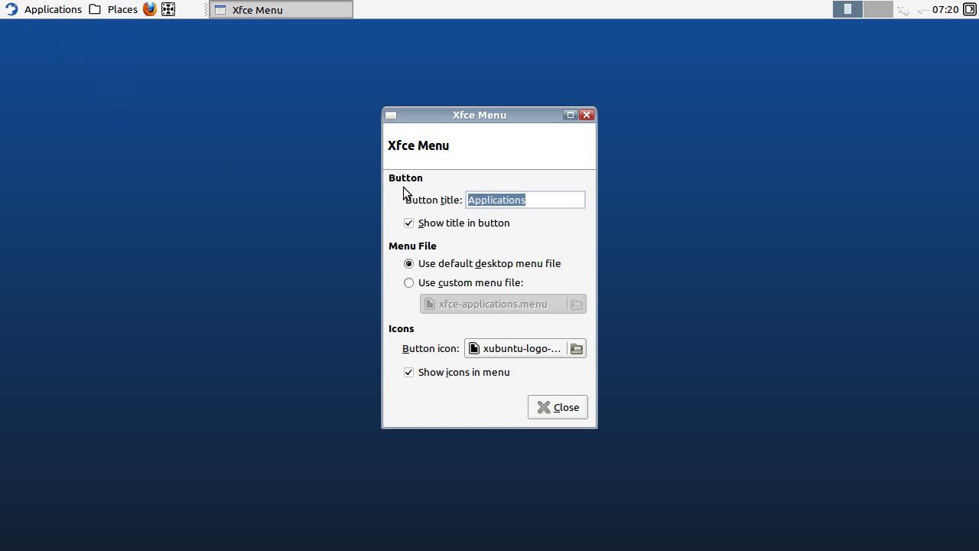
pyautogui.write('Menu')
pyautogui.press('BackSpace')
pyautogui.press('BackSpace')
pyautogui.press('BackSpace')
pyautogui.press('BackSpace')
pyautogui.write('start')
pyautogui.hotkey('ctrl', 'a')
pyautogui.write('Menu')
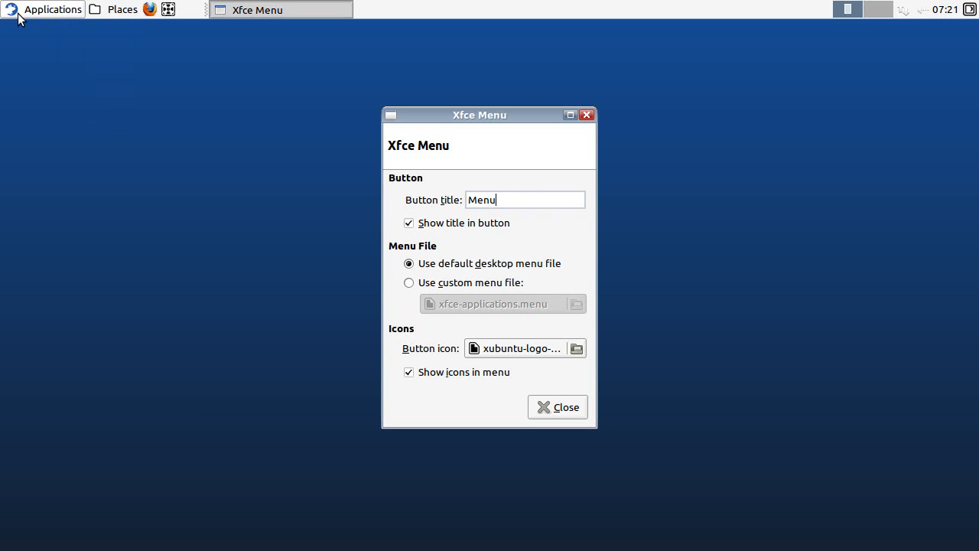
# Step: Set the menu's button icon to xfce4_xicon.png from the pixmaps folder and check the menu in the panel
pyautogui.click(497, 351)
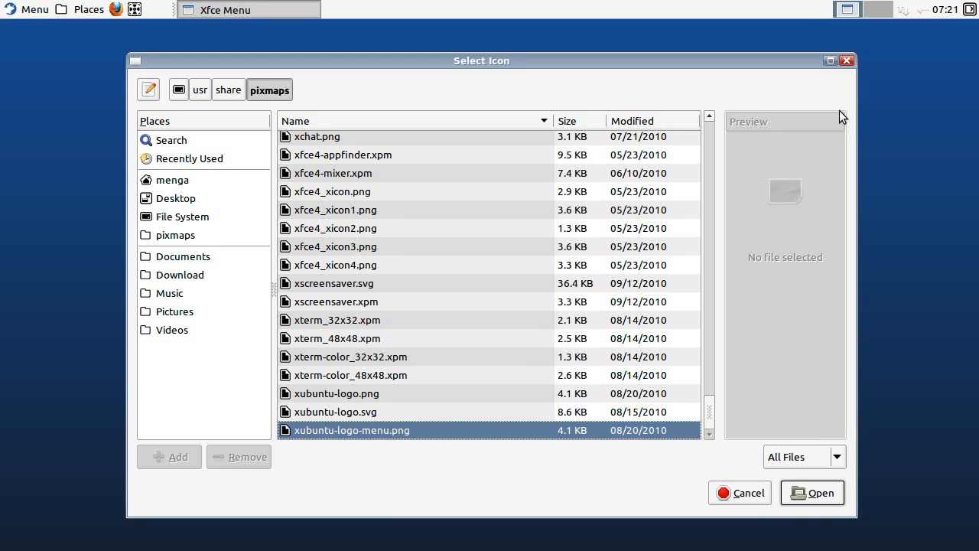
pyautogui.click(741, 494)
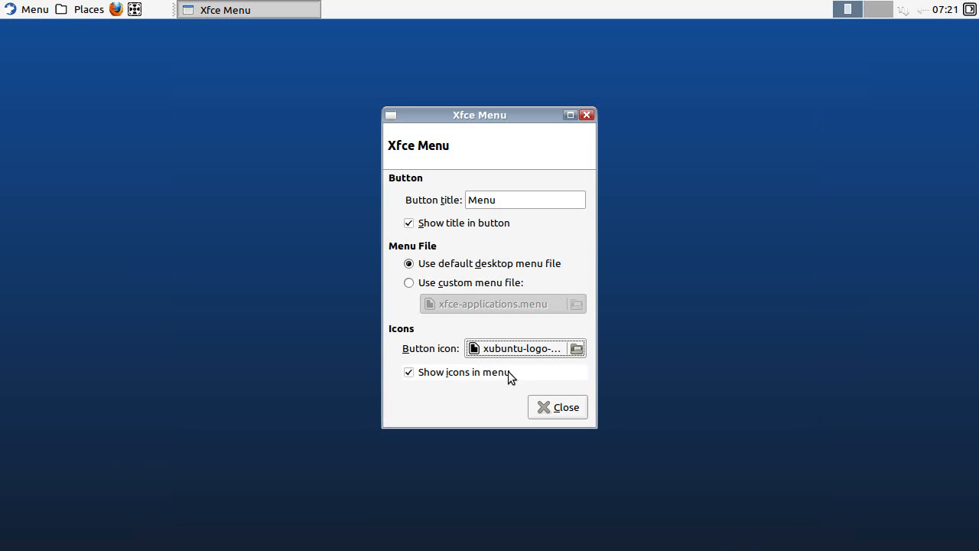
pyautogui.click(520, 348)
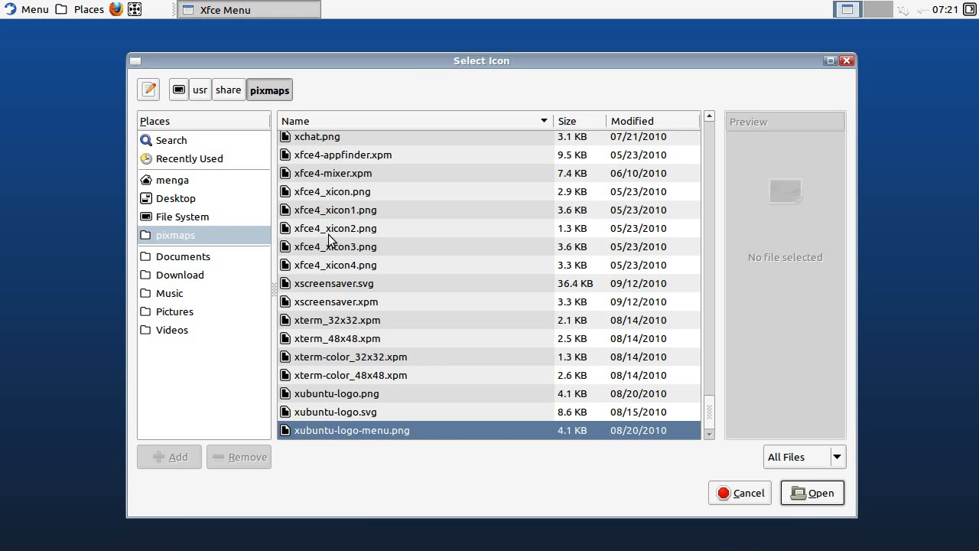
pyautogui.click(317, 189)
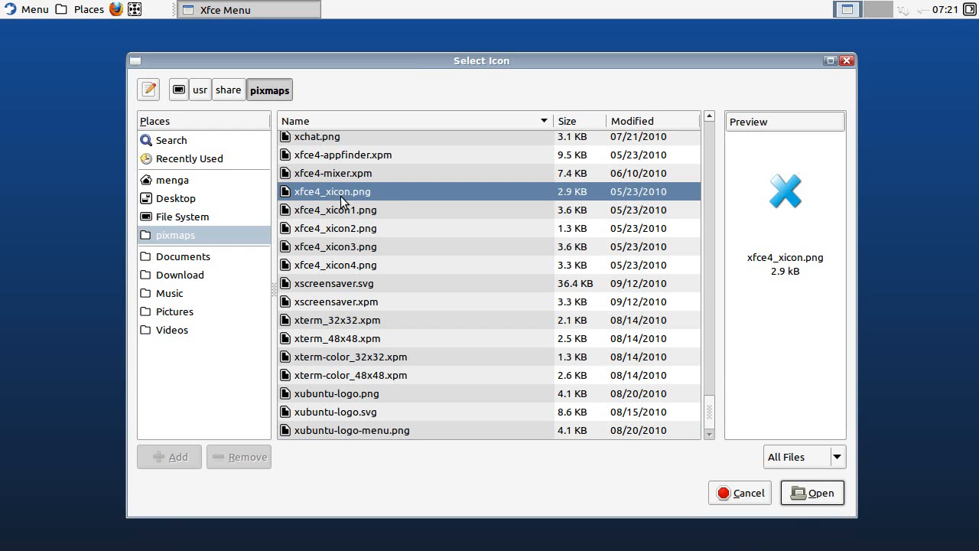
pyautogui.click(812, 493)
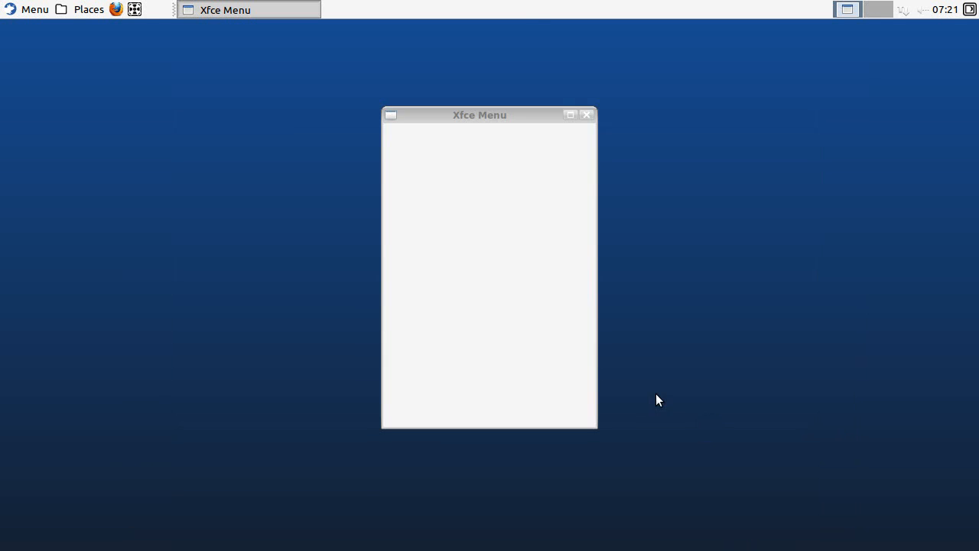
pyautogui.click(30, 11)
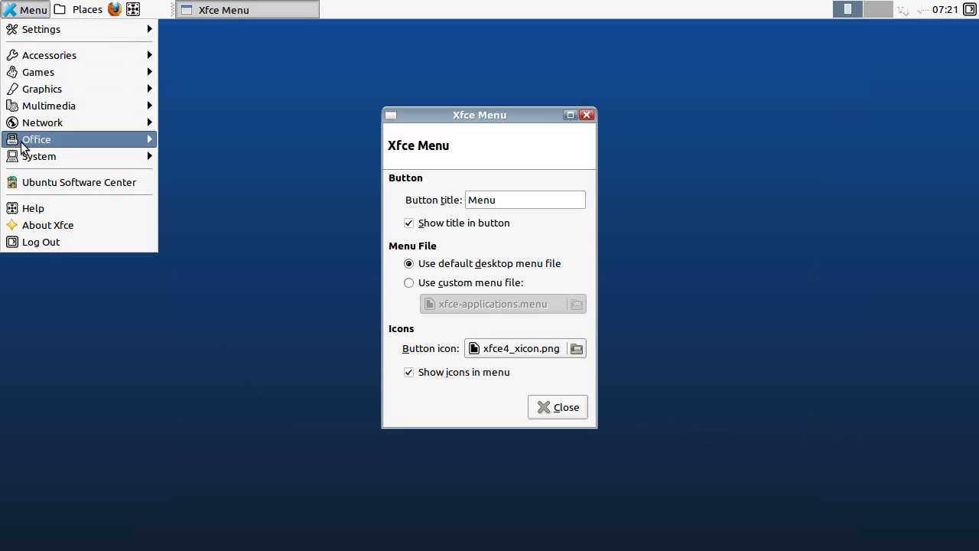
pyautogui.click(28, 10)
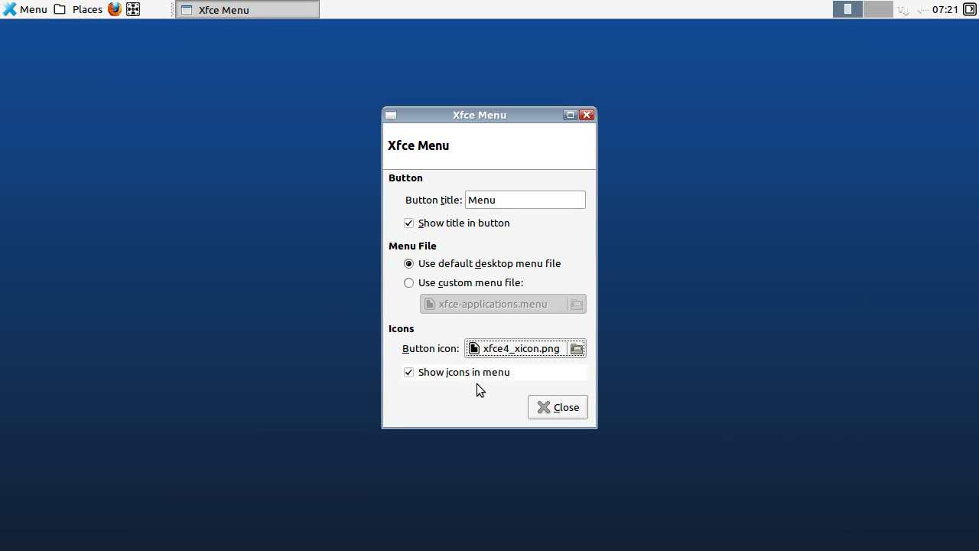
# Step: Turn off the icons inside the menu, view the menu without them, and turn them on again
pyautogui.click(457, 374)
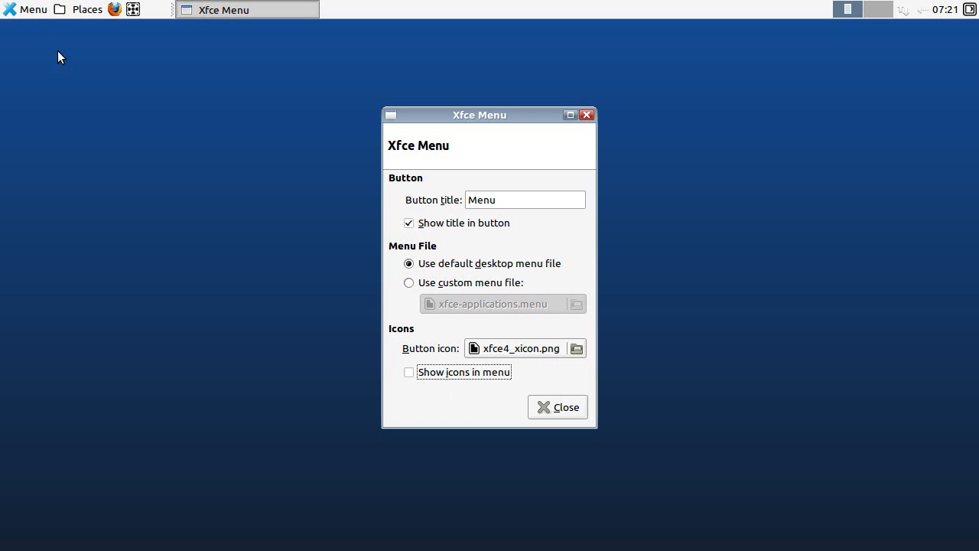
pyautogui.click(25, 14)
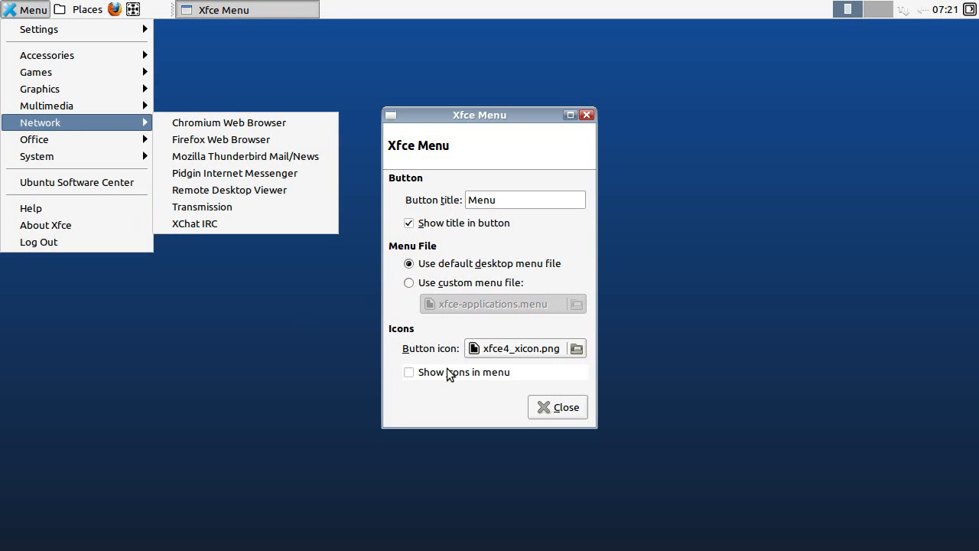
pyautogui.click(453, 371)
pyautogui.click(443, 375)
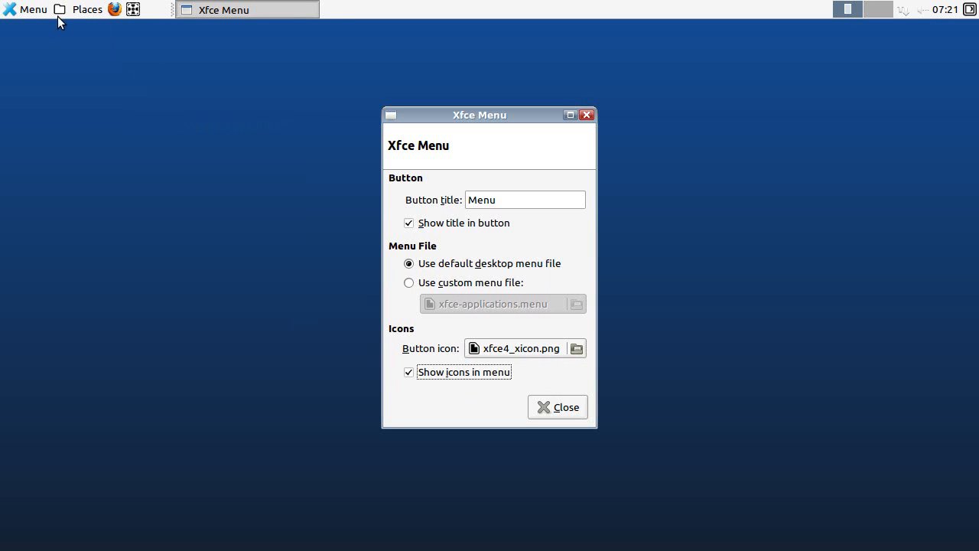
pyautogui.click(26, 9)
pyautogui.click(340, 318)
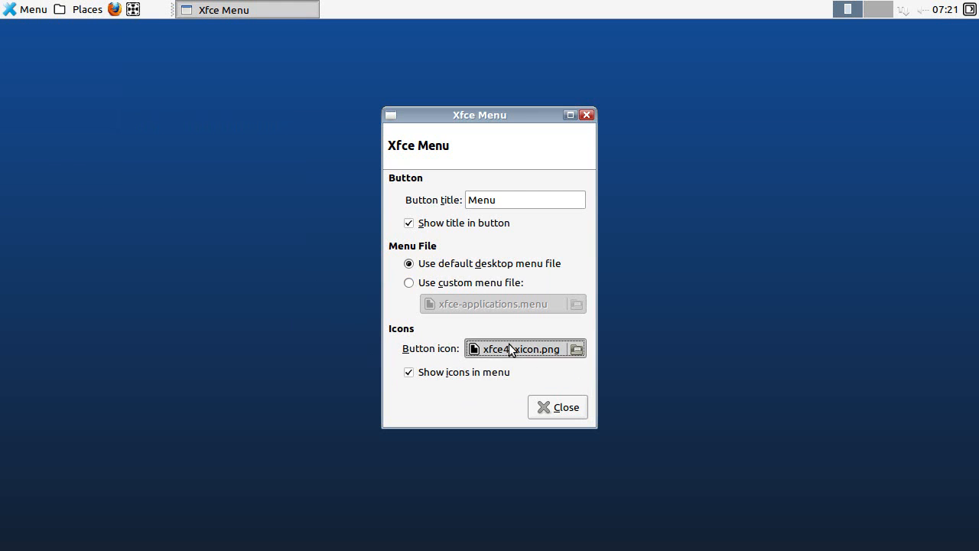
# Step: Set the menu's button icon to soccerball.png from the faces folder and look at the menu
pyautogui.click(509, 345)
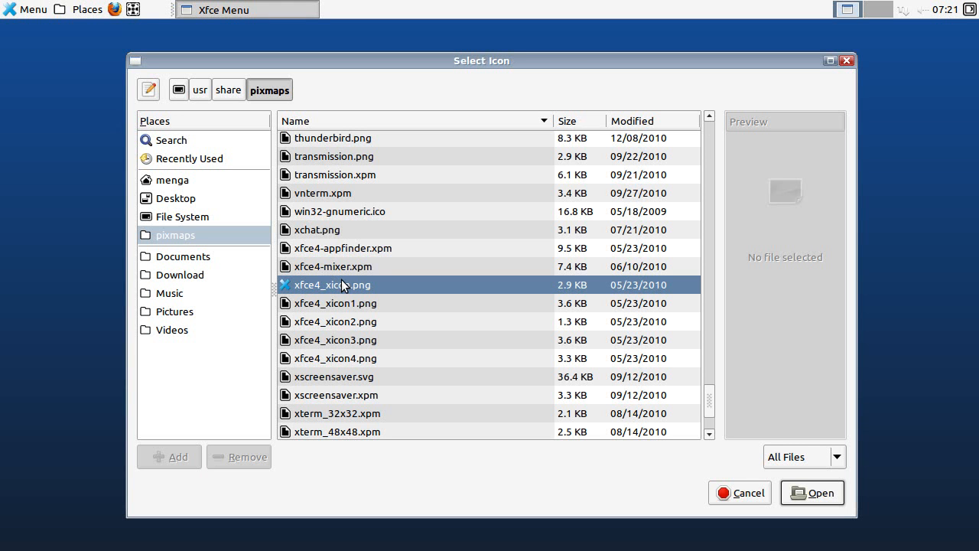
pyautogui.scroll(15, 362, 306)
pyautogui.scroll(5, 360, 301)
pyautogui.click(306, 158)
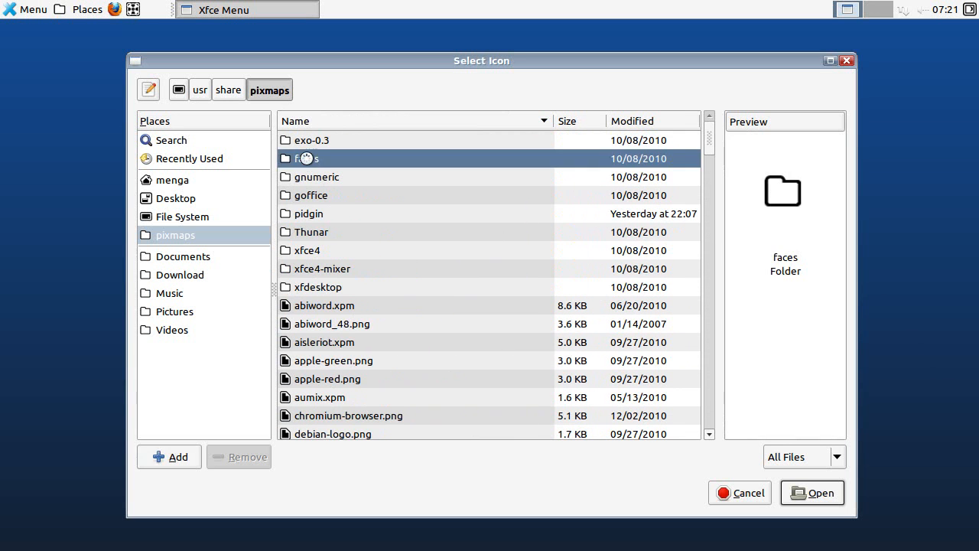
pyautogui.click(324, 305)
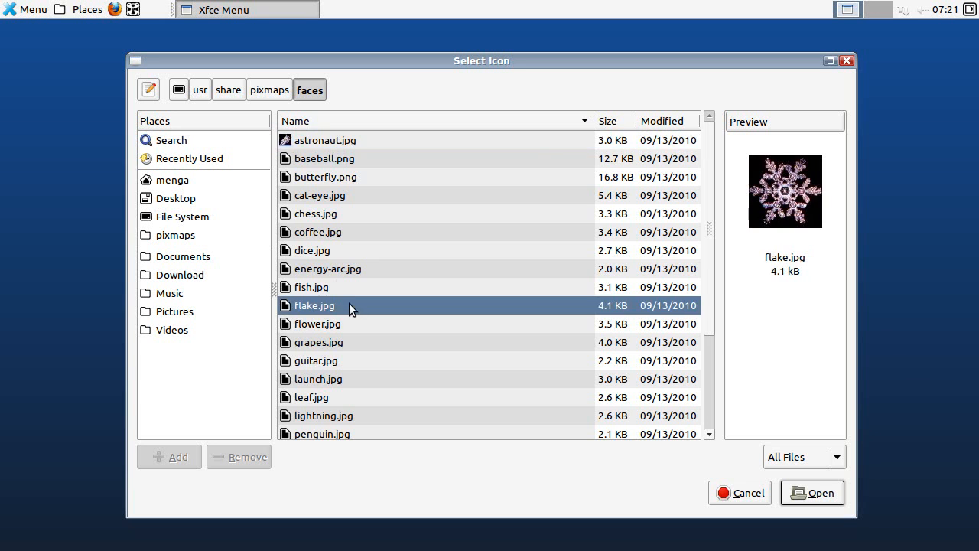
pyautogui.scroll(-4, 353, 305)
pyautogui.click(330, 359)
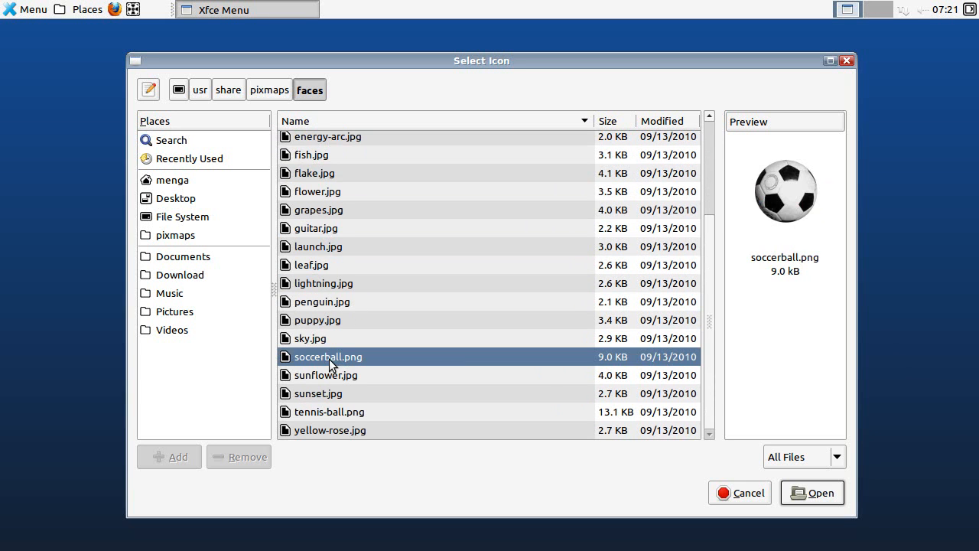
pyautogui.click(803, 494)
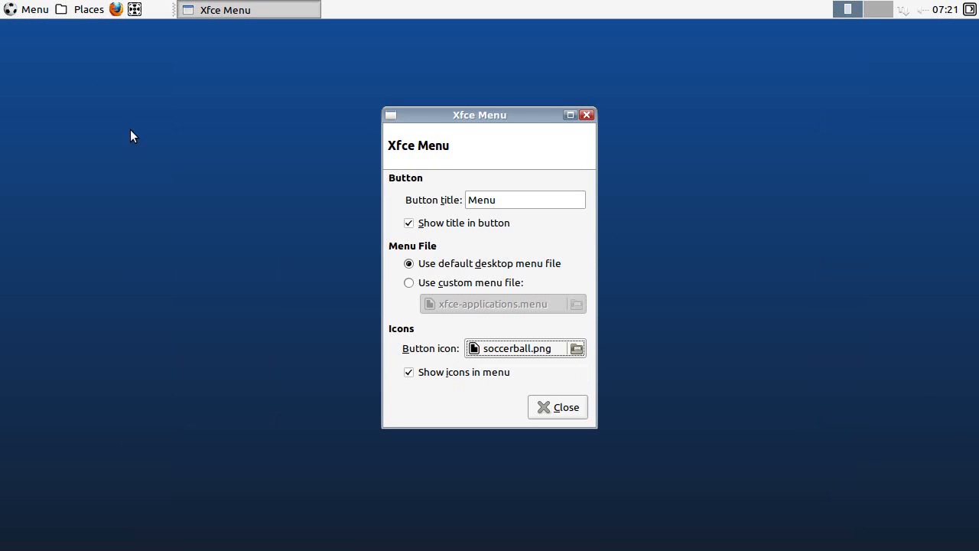
pyautogui.click(27, 9)
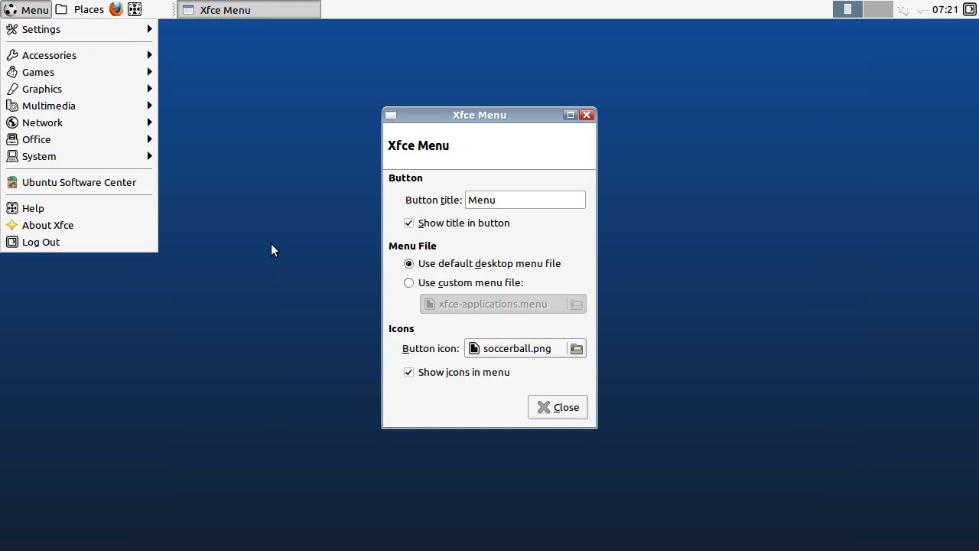
# Step: Set the menu's button icon back to xfce4_xicon.png from the pixmaps folder and close the Xfce Menu properties
pyautogui.click(535, 348)
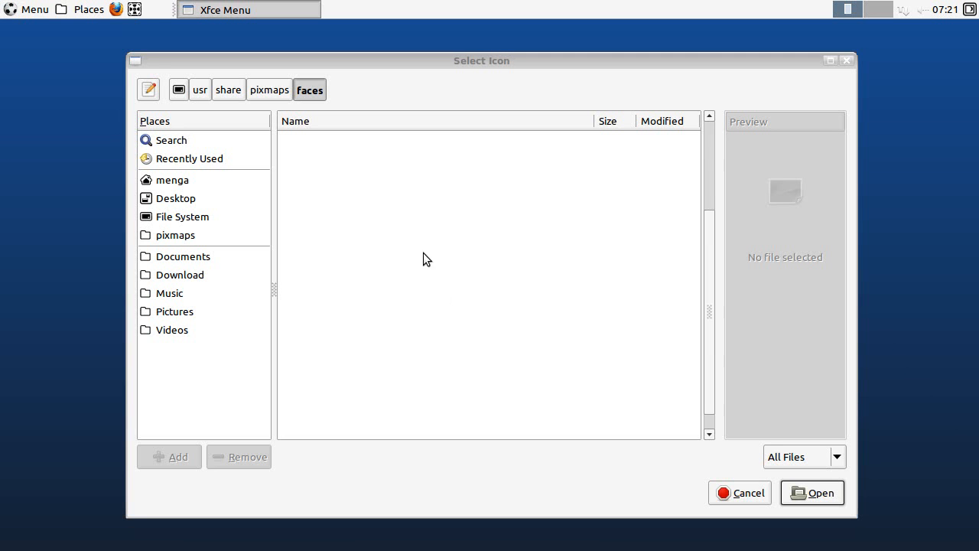
pyautogui.click(269, 90)
pyautogui.moveTo(704, 171); pyautogui.dragTo(693, 444)
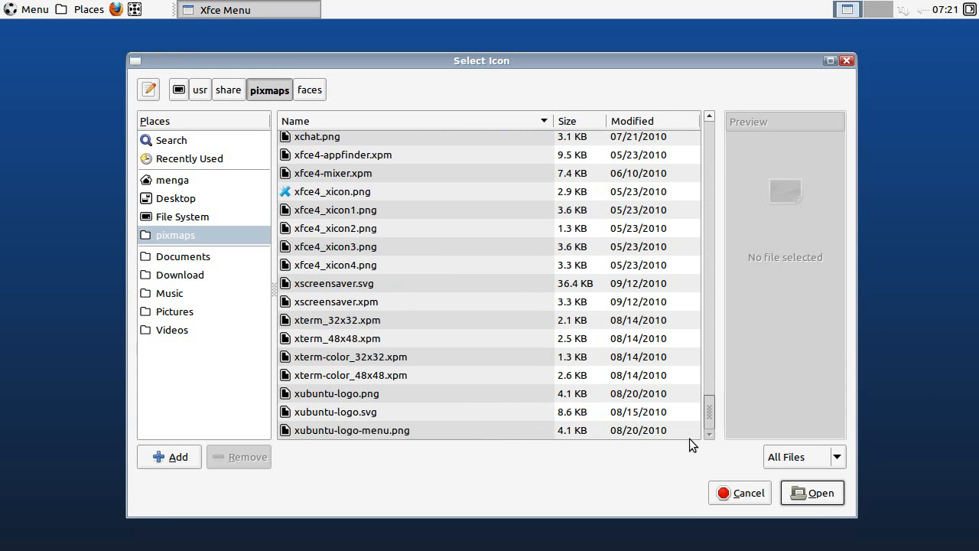
pyautogui.click(321, 194)
pyautogui.click(821, 500)
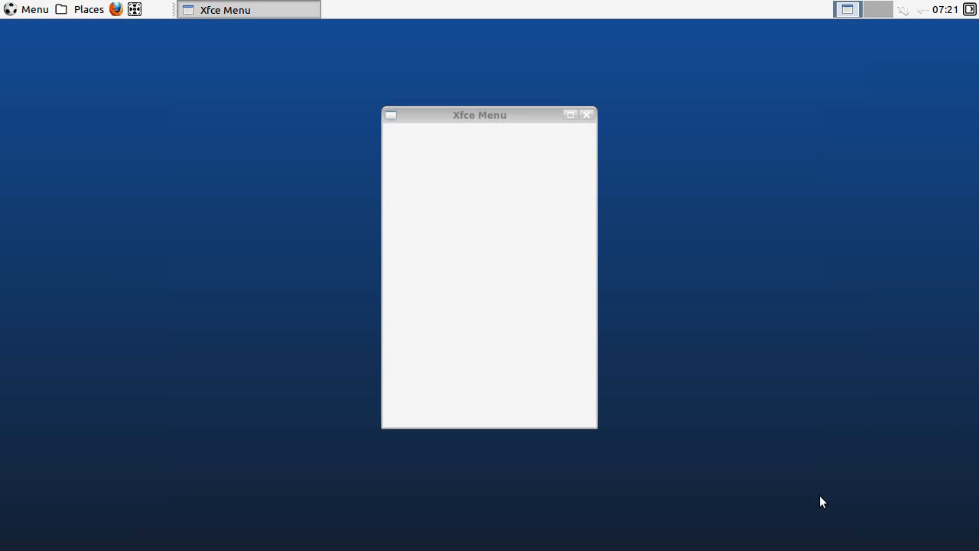
pyautogui.click(557, 411)
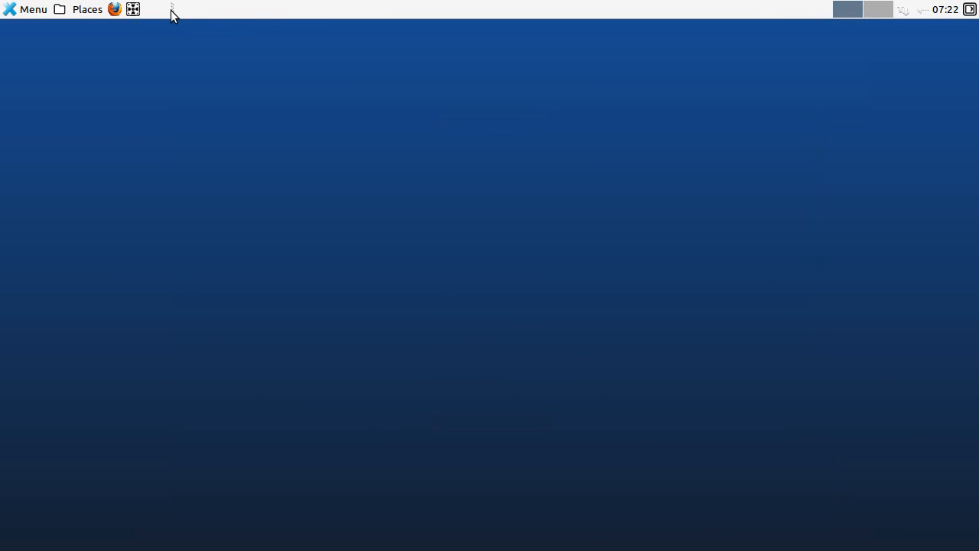
# Step: Move the panel's task list directly beside the launchers, with a home folder window open as a reference, and close that window
pyautogui.click(85, 10)
pyautogui.click(98, 38)
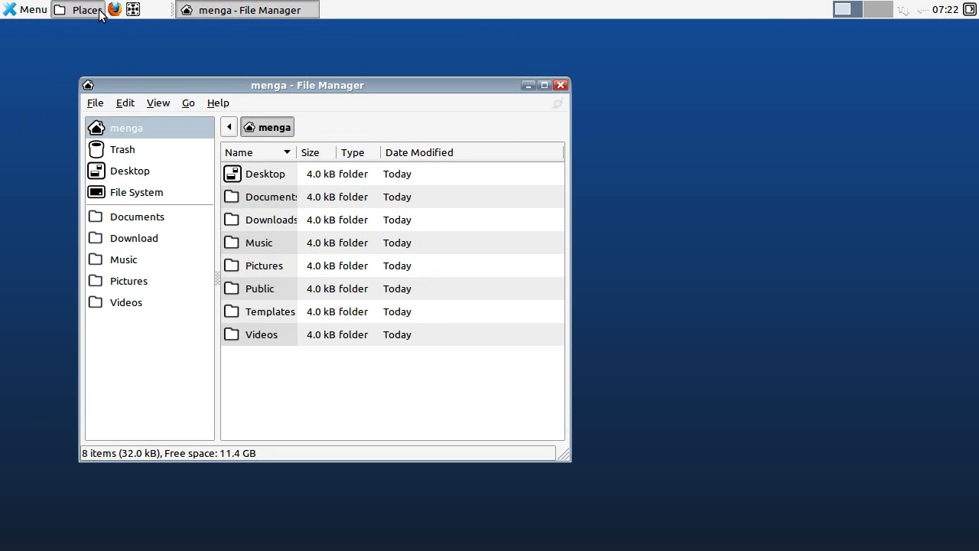
pyautogui.rightClick(173, 17)
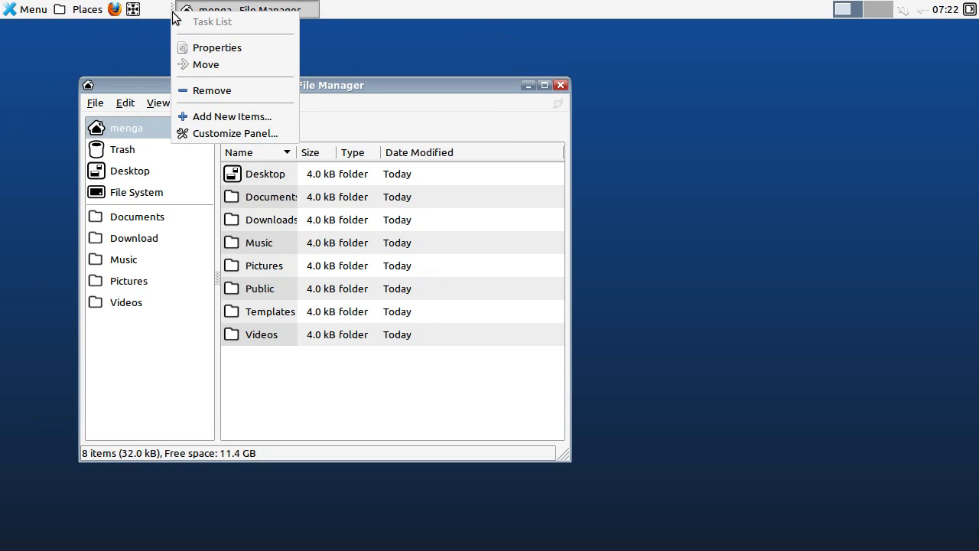
pyautogui.click(200, 64)
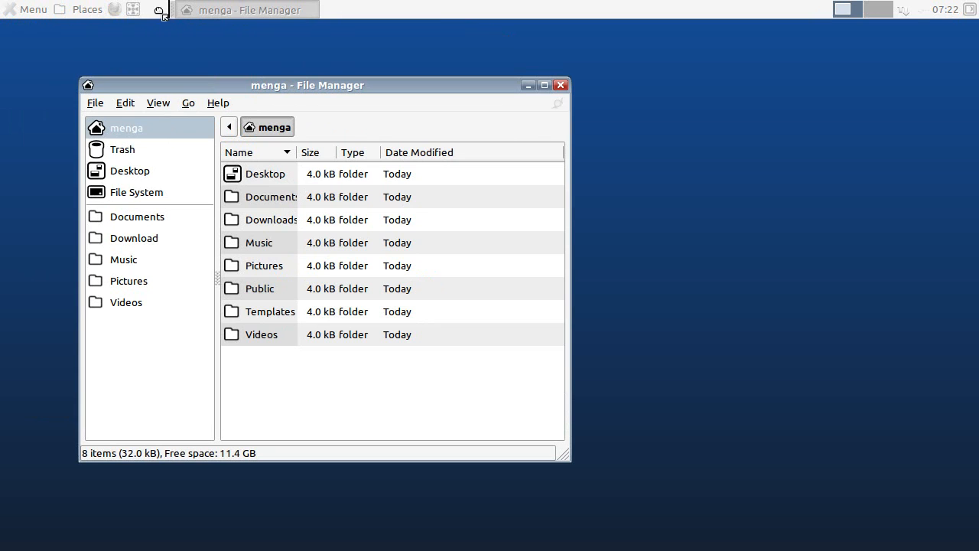
pyautogui.click(152, 15)
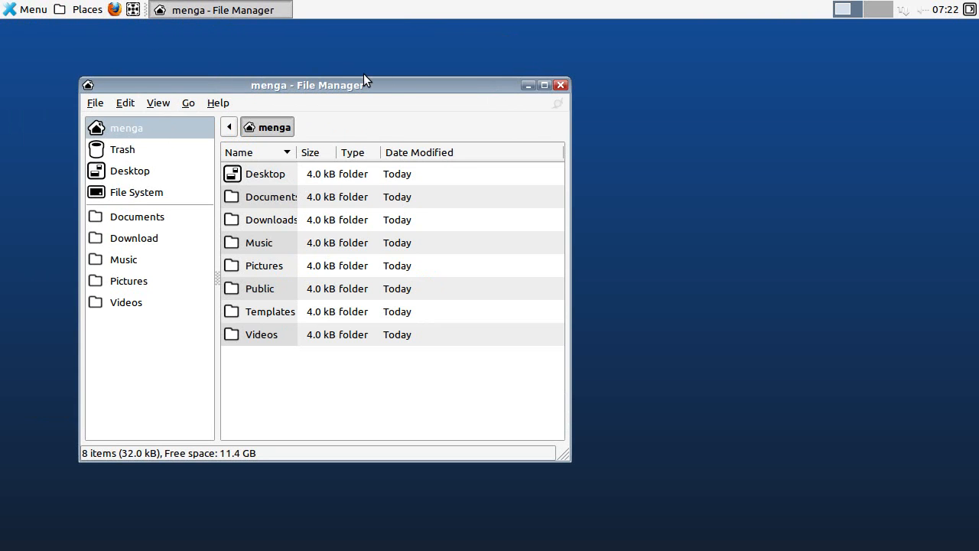
pyautogui.click(557, 85)
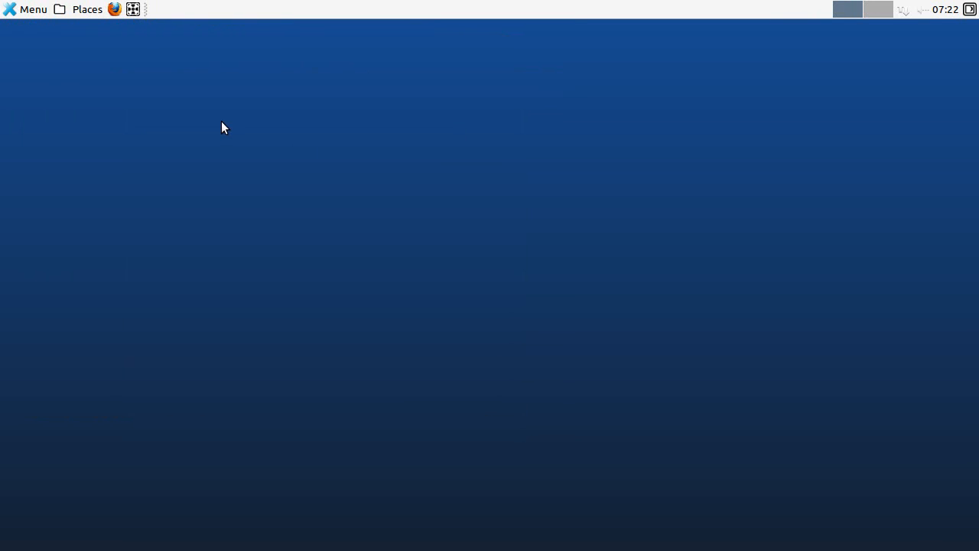
# Step: Open the panel customization settings and set the size of Panel 1 to 23 pixels
pyautogui.rightClick(290, 11)
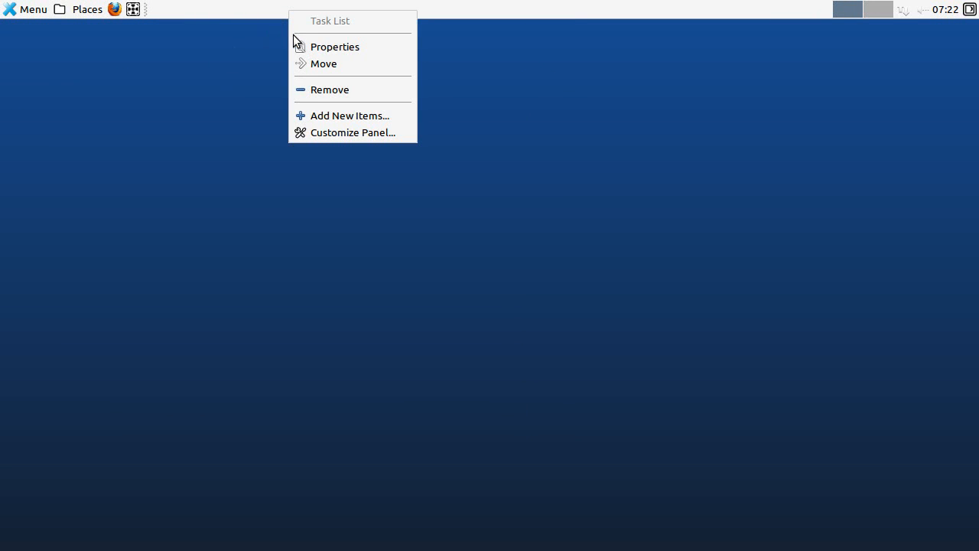
pyautogui.click(323, 131)
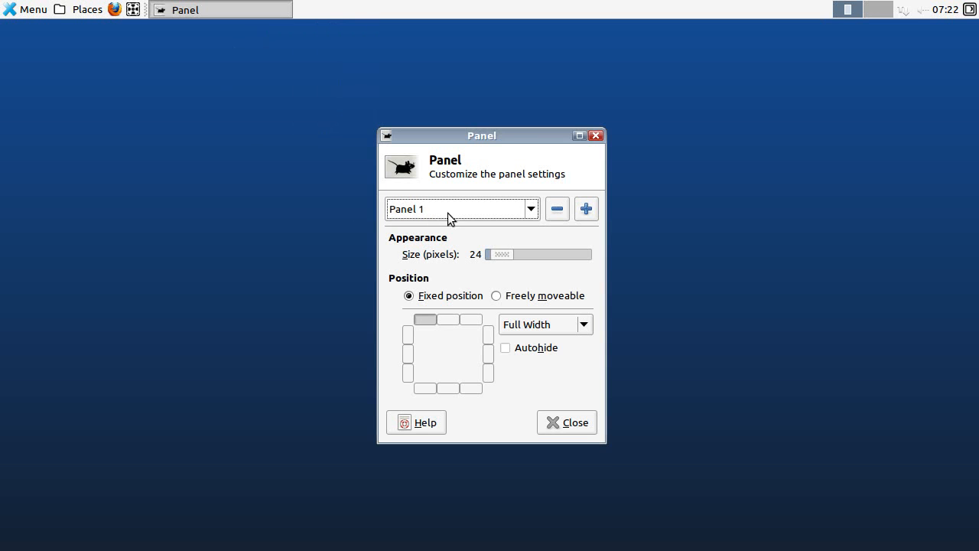
pyautogui.moveTo(501, 255); pyautogui.dragTo(488, 211)
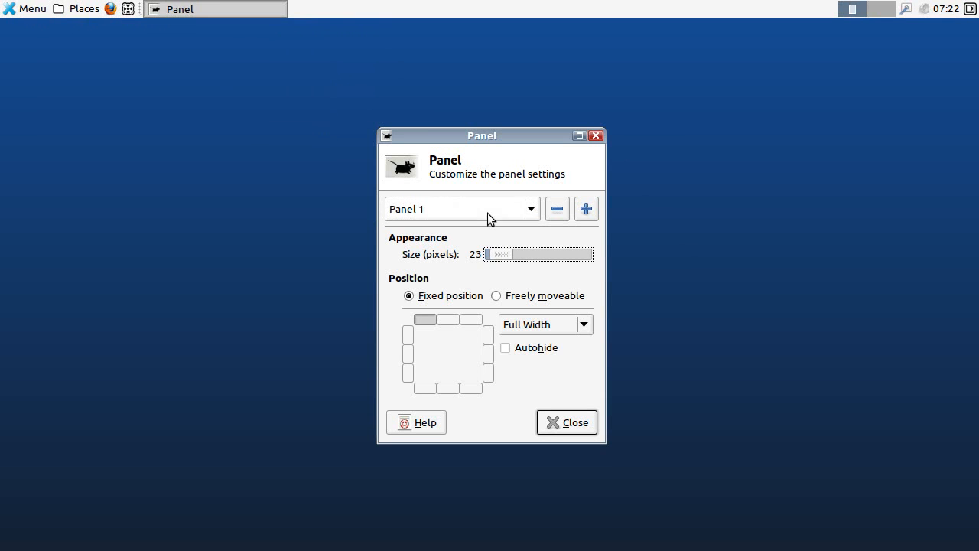
# Step: Set the size of Panel 1 to 20 pixels
pyautogui.press('Left')
pyautogui.press('Left')
pyautogui.press('Left')
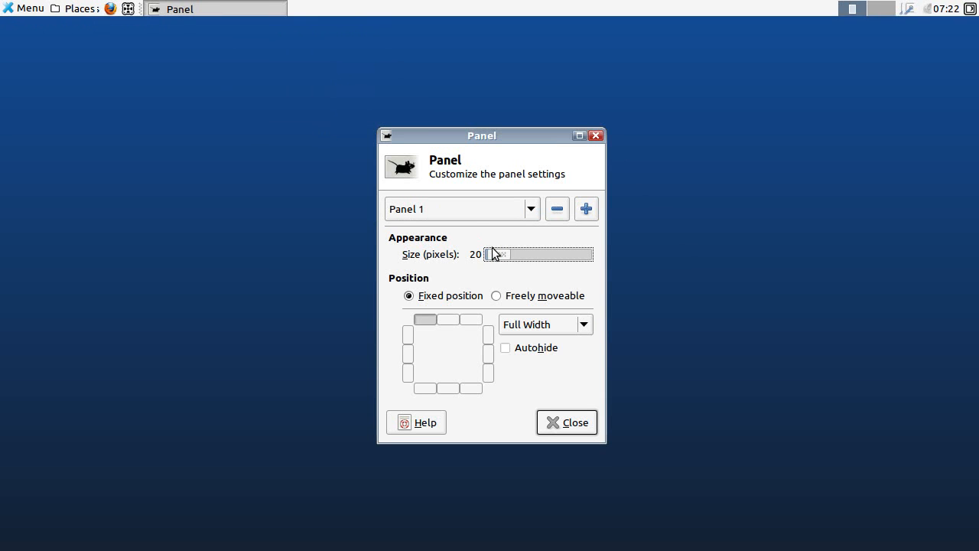
pyautogui.press('Right')
pyautogui.press('Left')
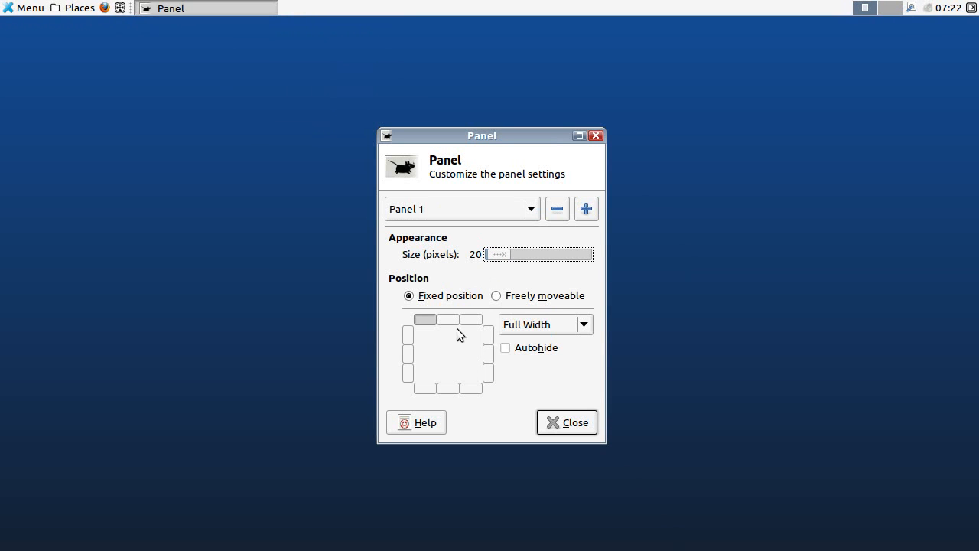
# Step: Try Normal Width for Panel 1, set it back to Full Width and close the panel settings
pyautogui.click(585, 326)
pyautogui.click(563, 307)
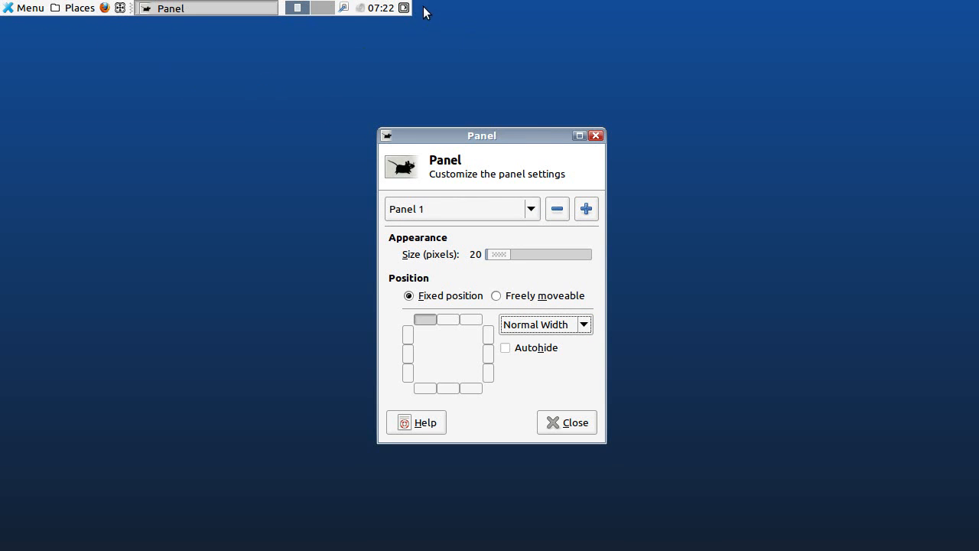
pyautogui.click(576, 326)
pyautogui.click(539, 345)
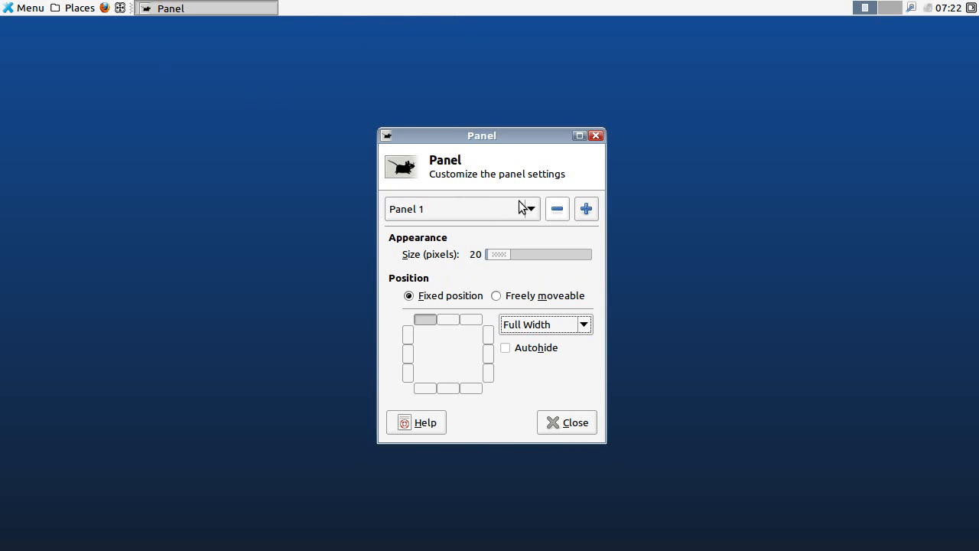
pyautogui.click(569, 424)
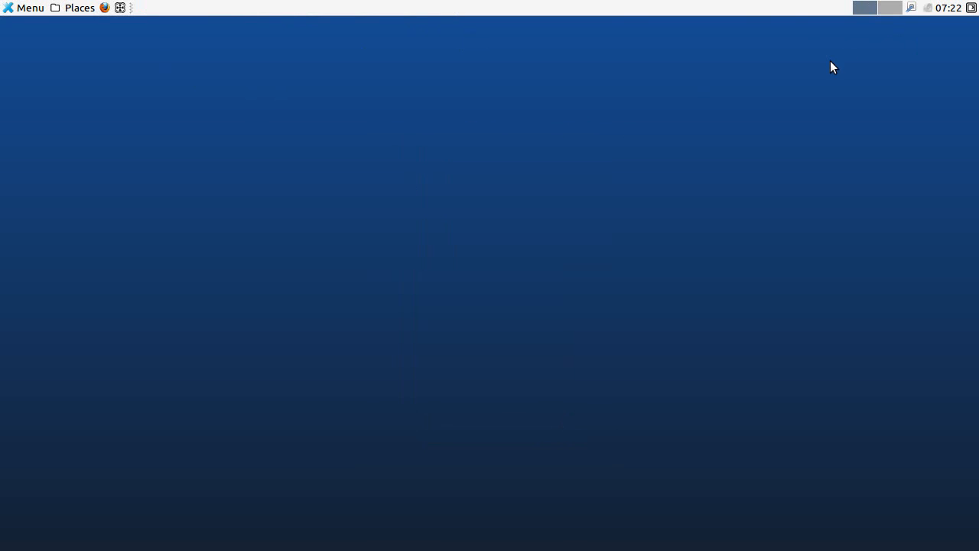
# Step: Set the panel clock to the 12-hour format with seconds and AM/PM, and close its properties
pyautogui.rightClick(952, 9)
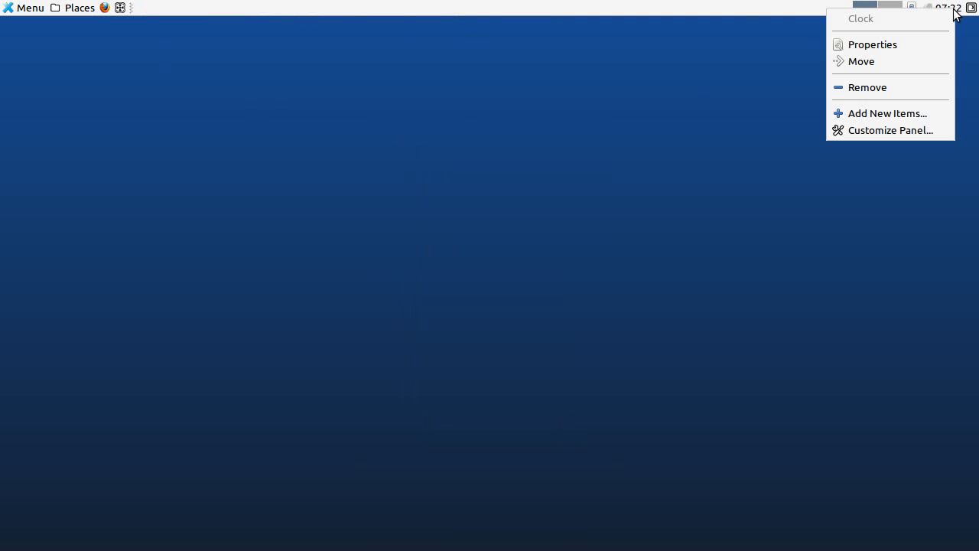
pyautogui.click(910, 44)
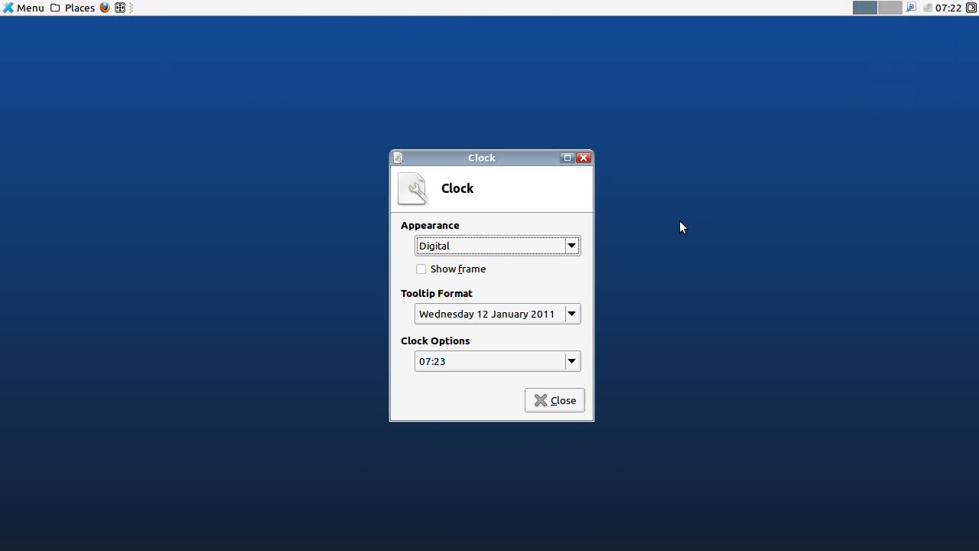
pyautogui.click(573, 361)
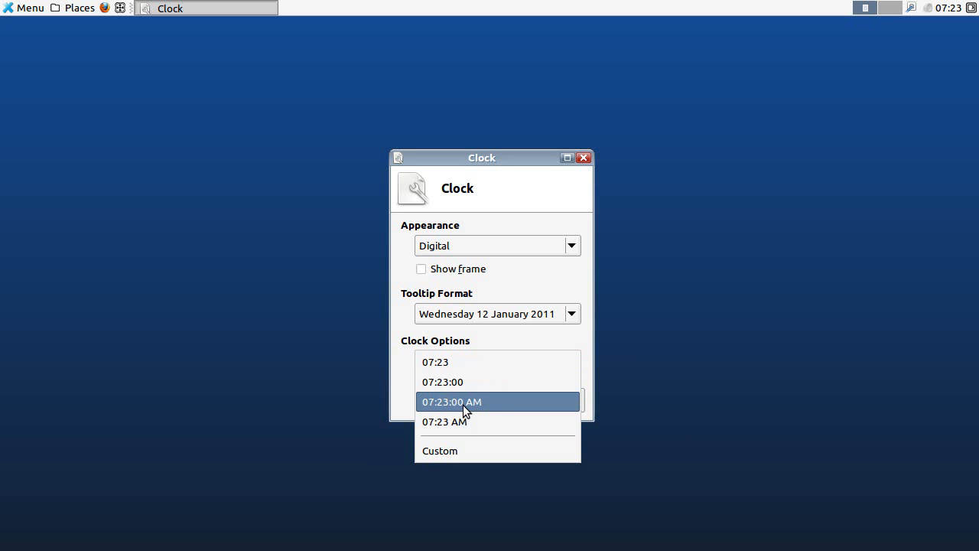
pyautogui.click(464, 406)
pyautogui.click(460, 363)
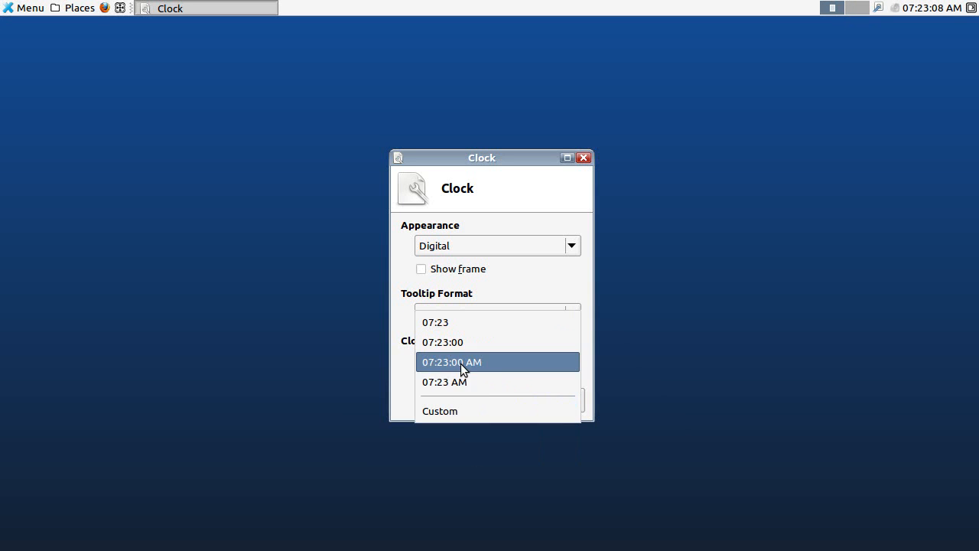
pyautogui.click(455, 364)
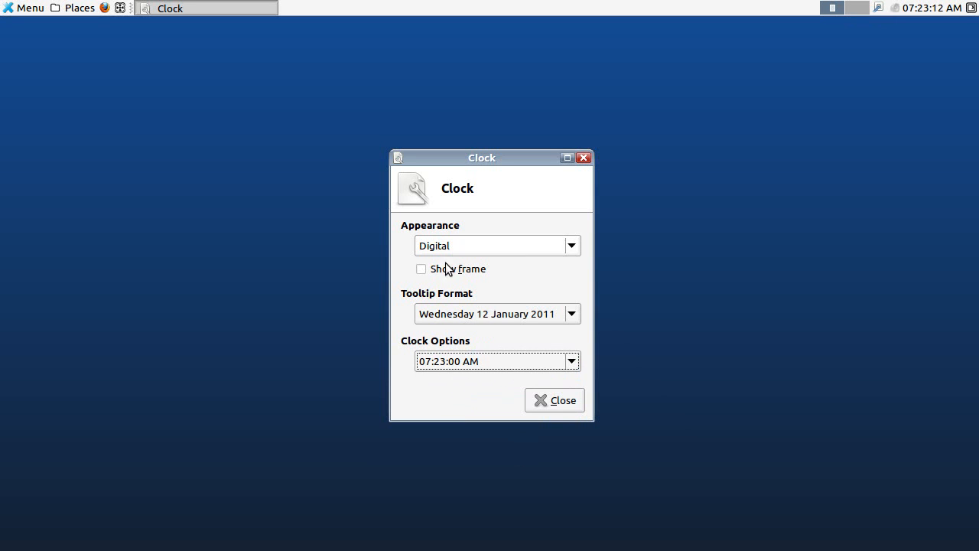
pyautogui.click(553, 401)
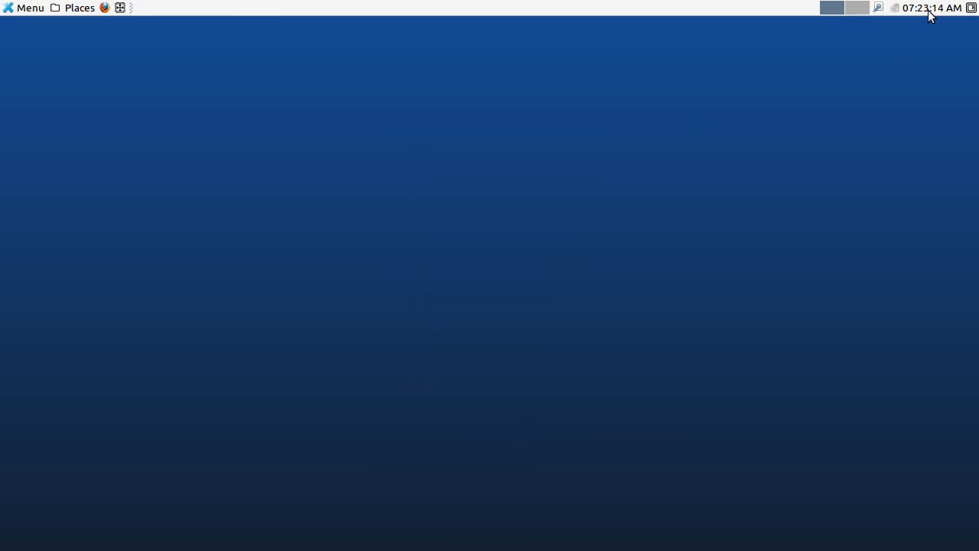
# Step: Check the panel clock's tooltip and reopen the clock properties to look over the available tooltip formats
pyautogui.moveTo(928, 14)
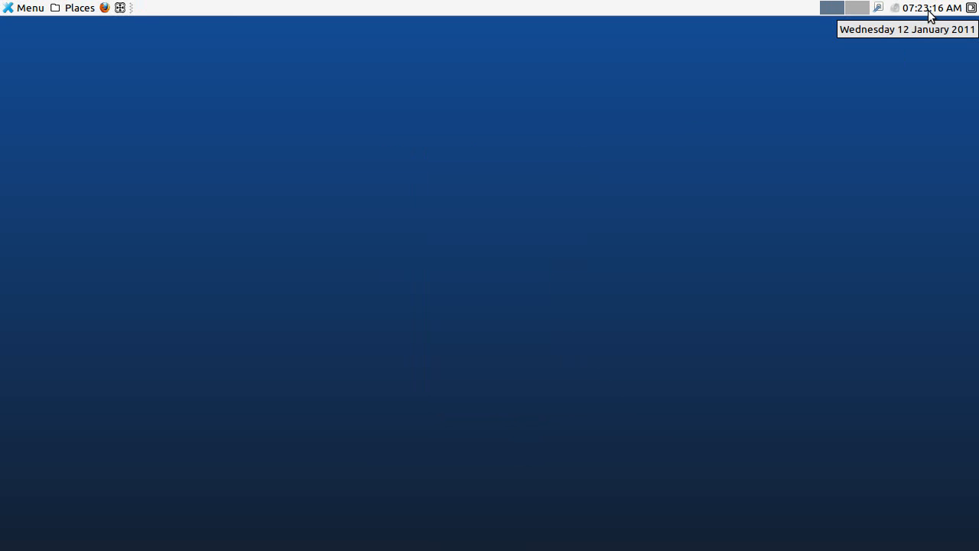
pyautogui.rightClick(929, 14)
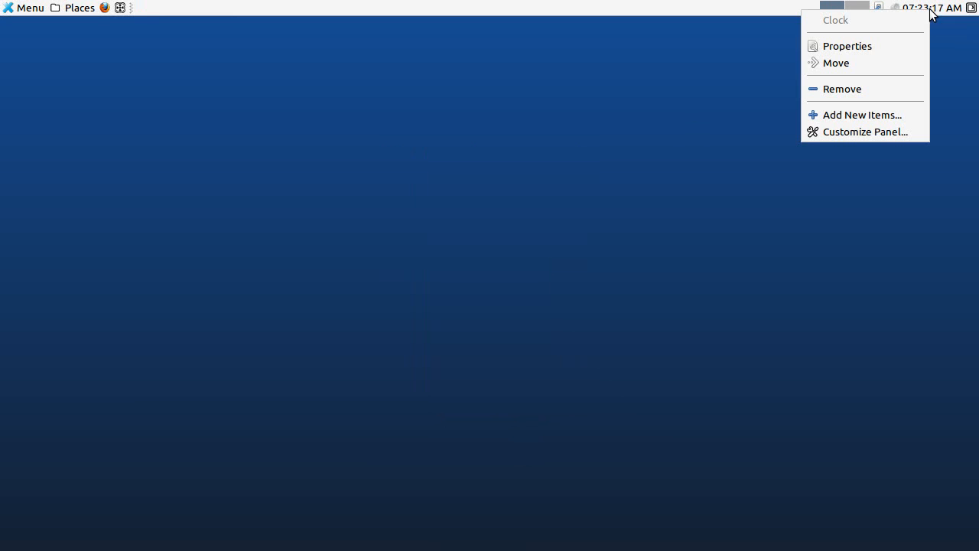
pyautogui.click(855, 45)
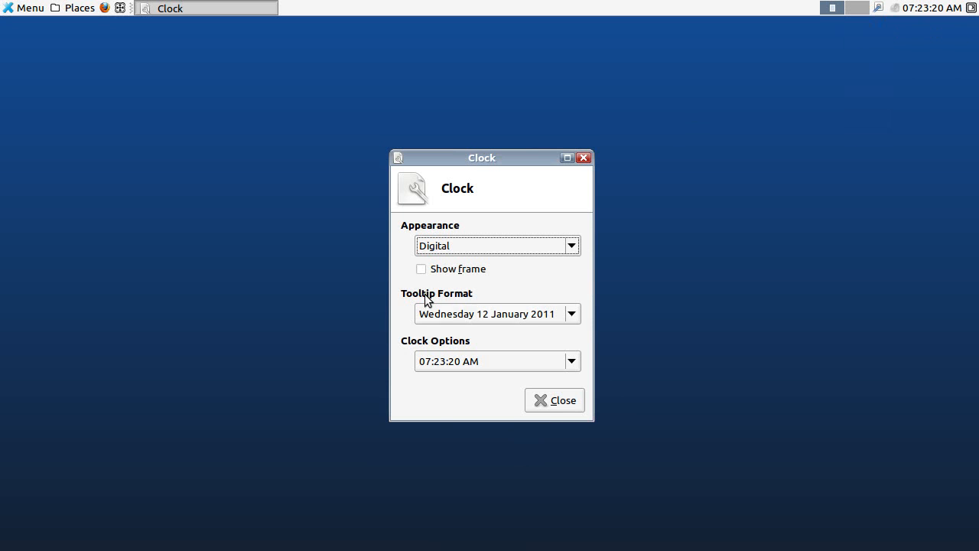
pyautogui.click(572, 312)
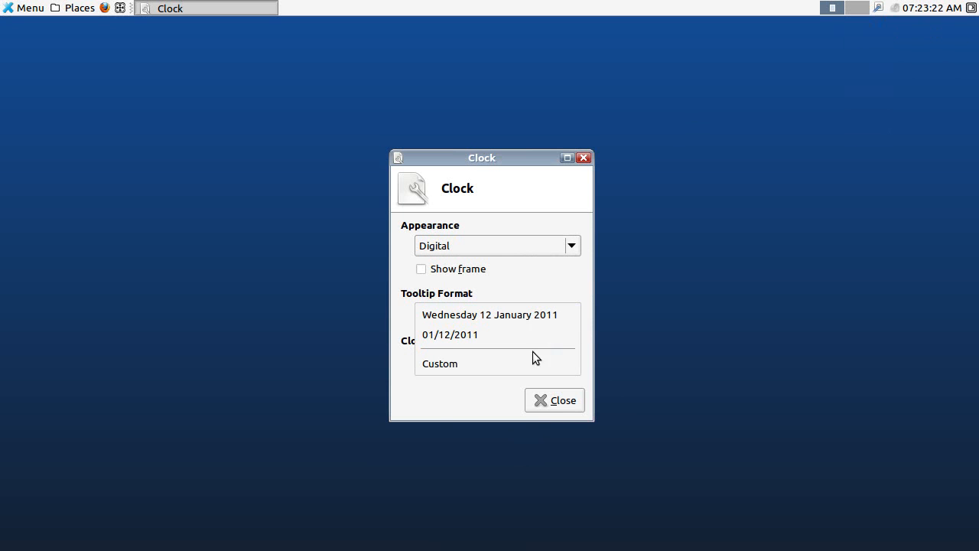
pyautogui.click(481, 291)
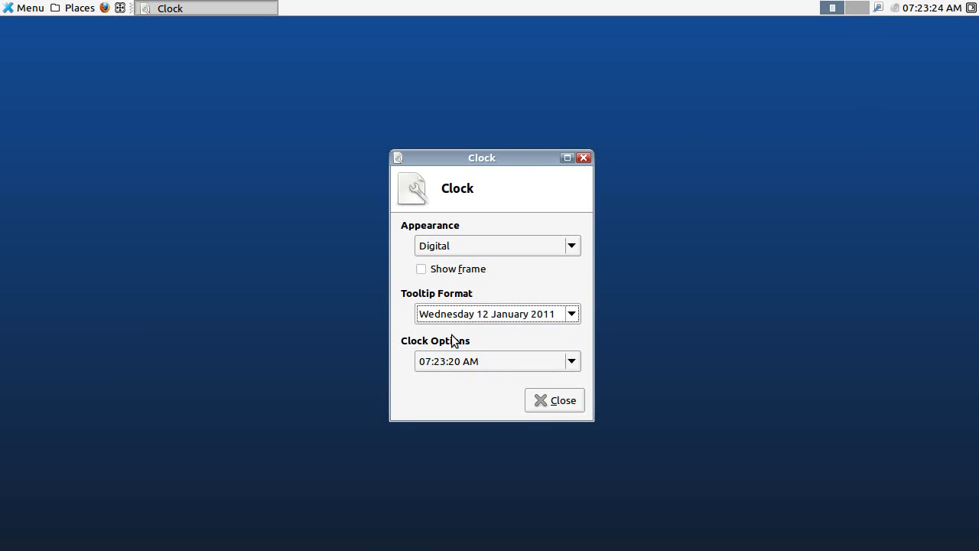
# Step: Switch the clock option to Custom and enter the time format %H:%M:%S
pyautogui.click(571, 361)
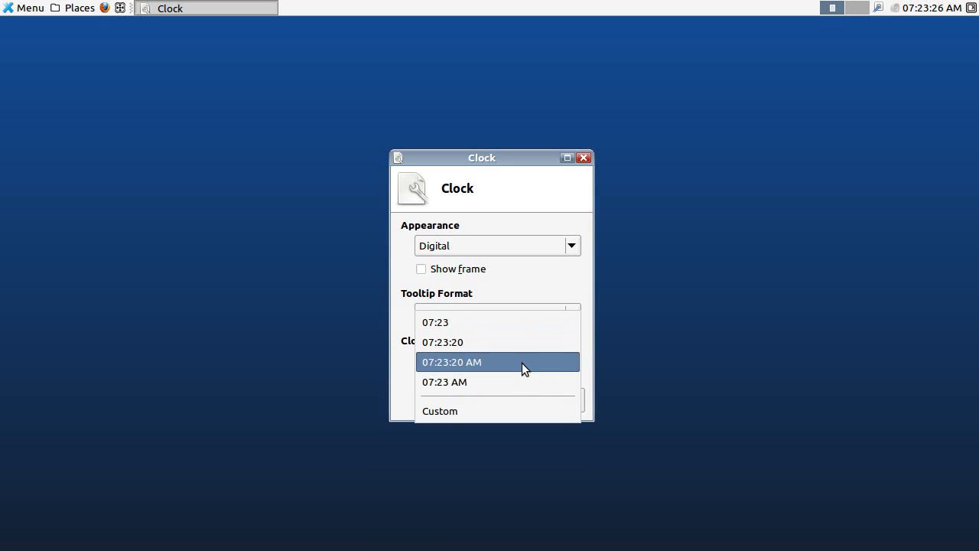
pyautogui.click(434, 412)
pyautogui.moveTo(443, 385); pyautogui.dragTo(384, 428)
pyautogui.click(438, 386)
pyautogui.hotkey('shift', 'Left')
pyautogui.hotkey('shift', 'Left')
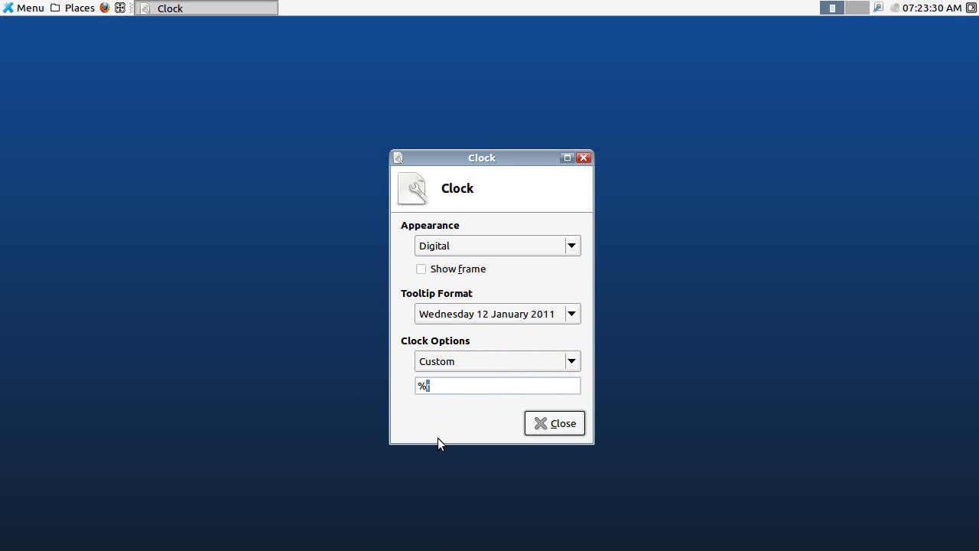
pyautogui.write('%')
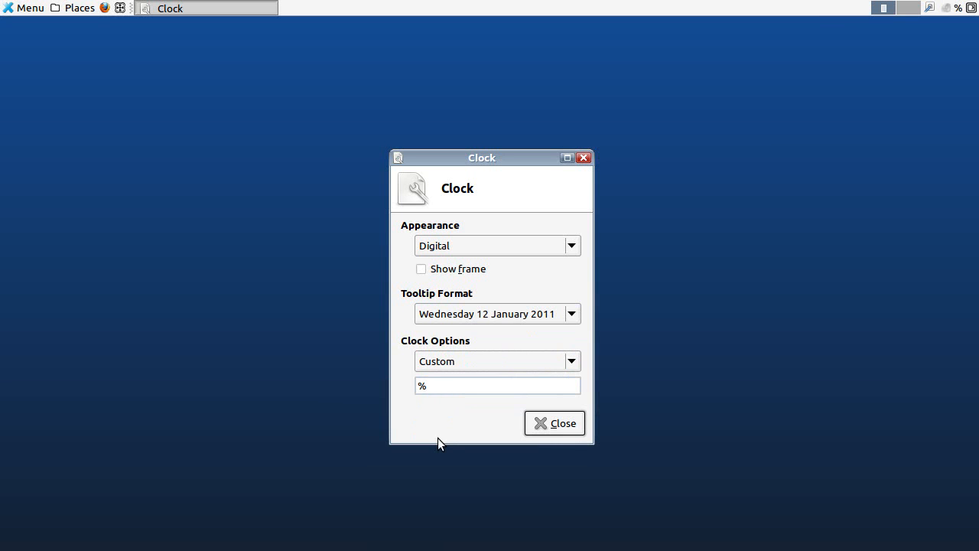
pyautogui.write('h')
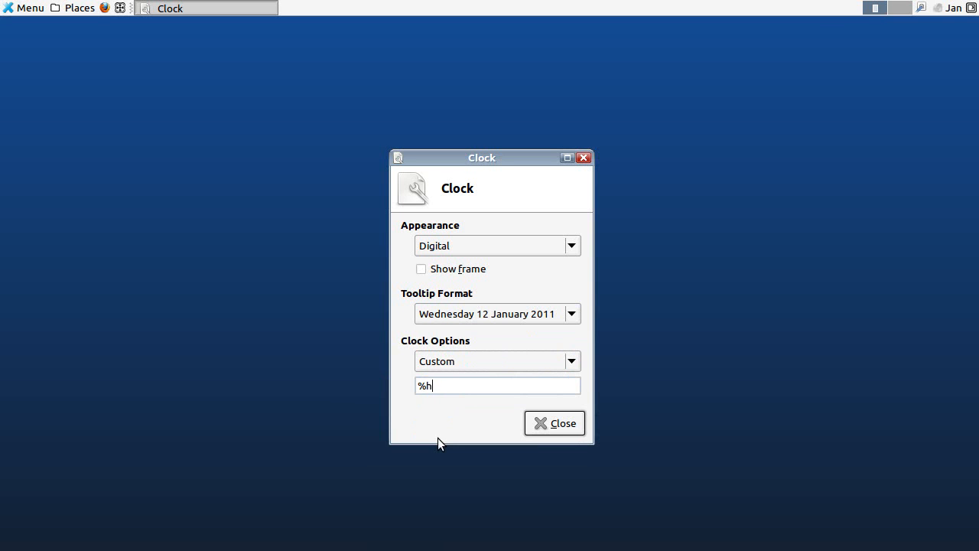
pyautogui.press('BackSpace')
pyautogui.write('H')
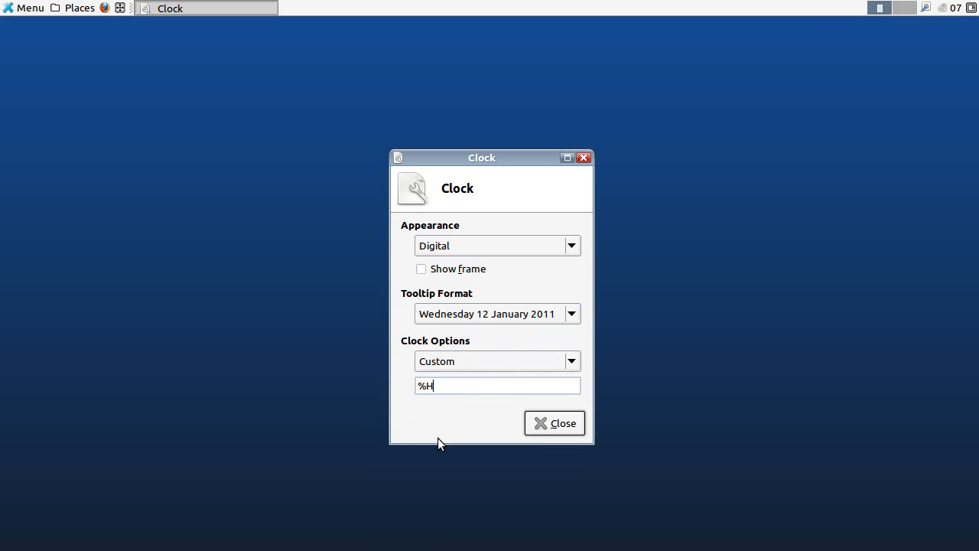
pyautogui.write(':%M:')
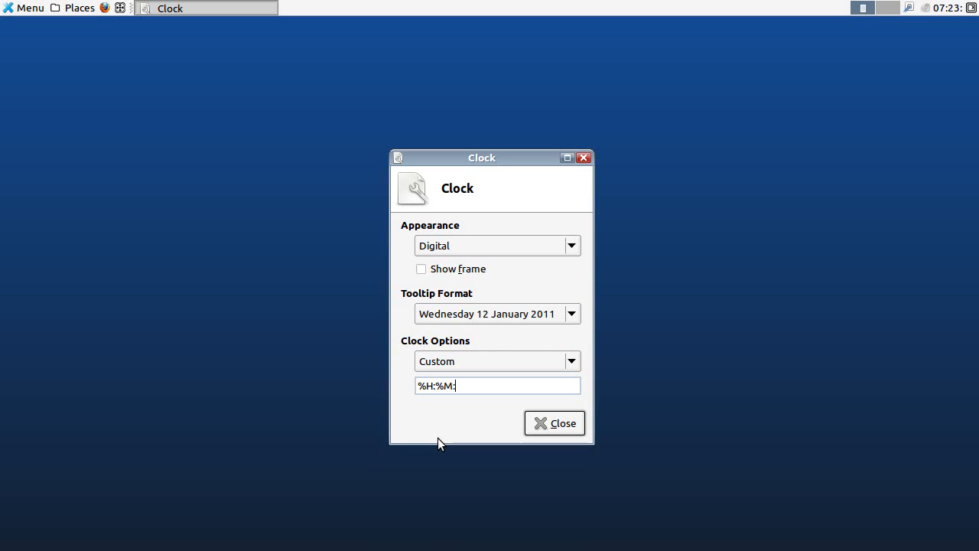
pyautogui.write('%S')
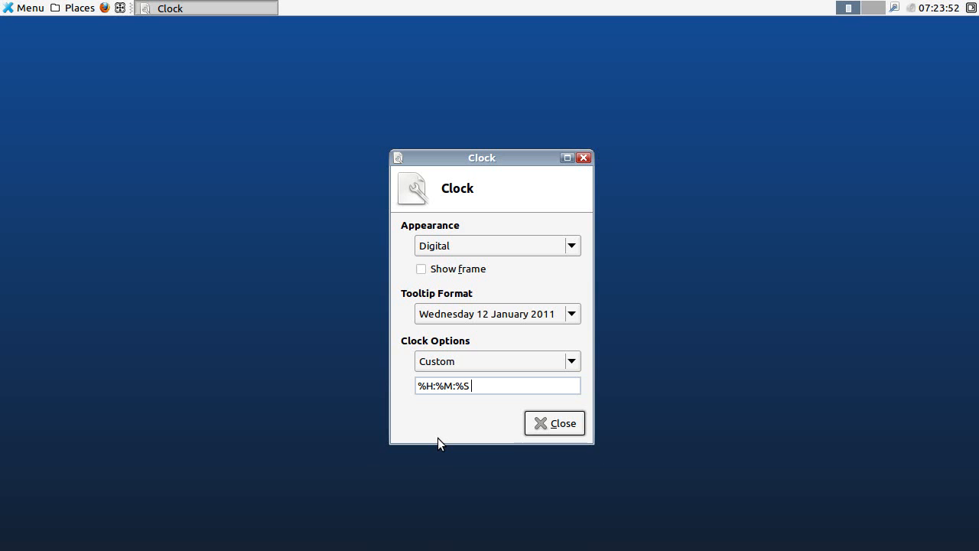
# Step: Extend the custom clock format with weekday and date, separated from the time by a dash: %H:%M:%S - %a %m/%d/%y
pyautogui.write(' %a')
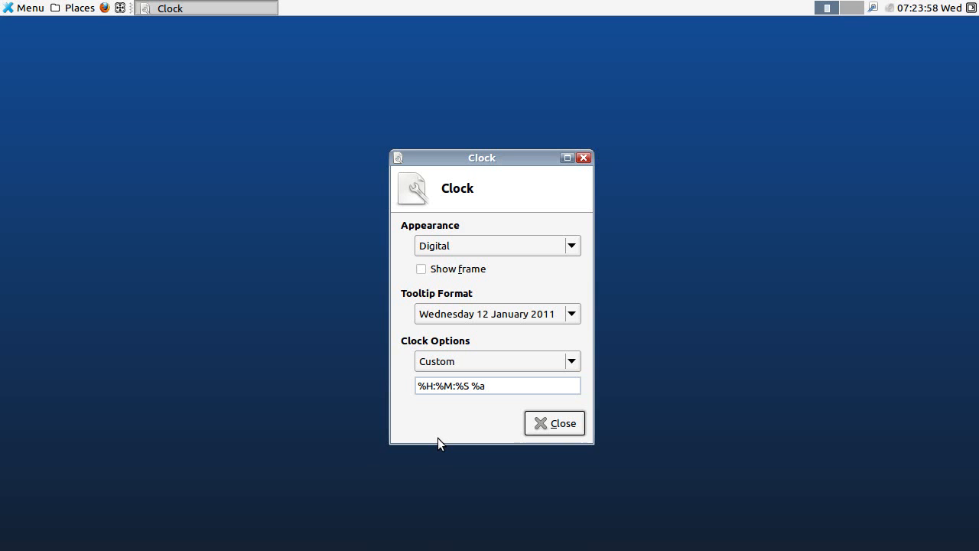
pyautogui.write(' %m/')
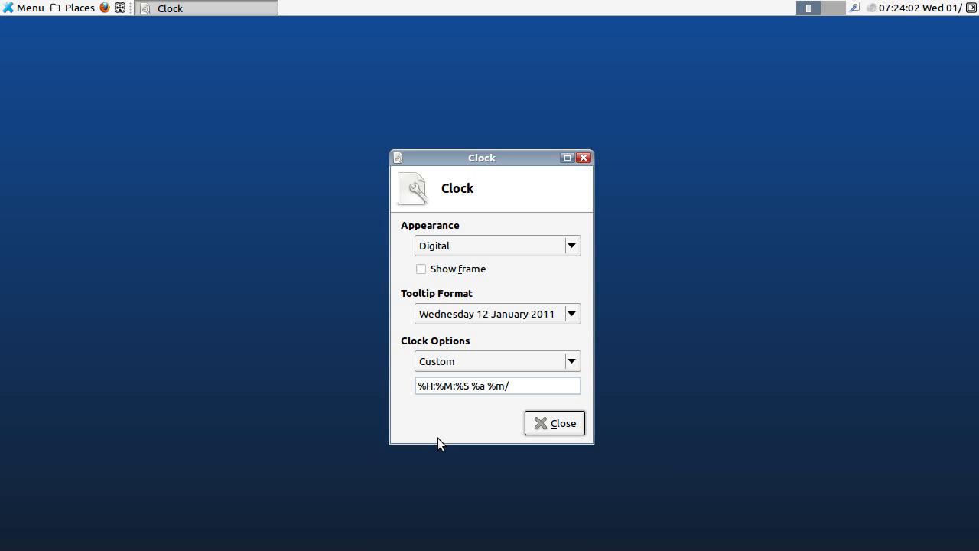
pyautogui.write('%d?')
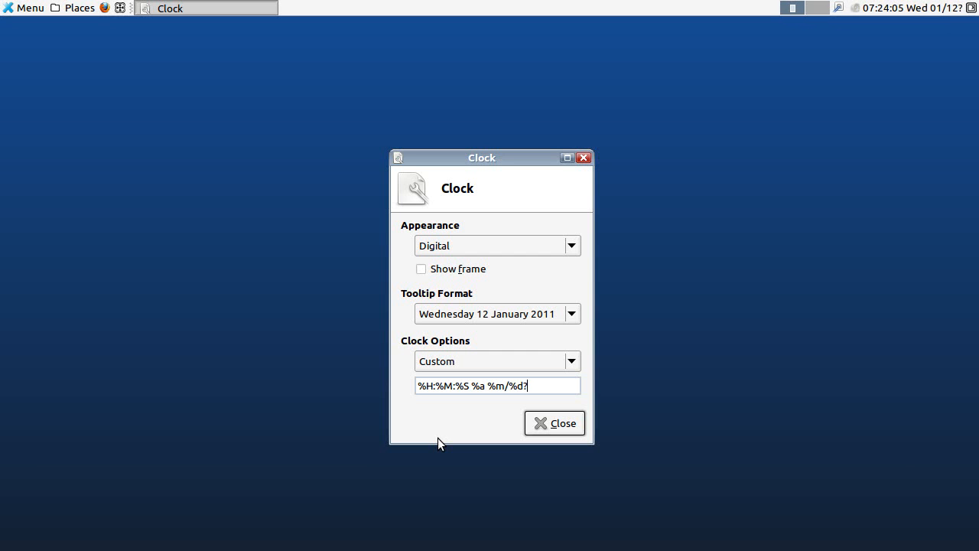
pyautogui.press('BackSpace')
pyautogui.write('/%y')
pyautogui.press('Left')
pyautogui.press('Left')
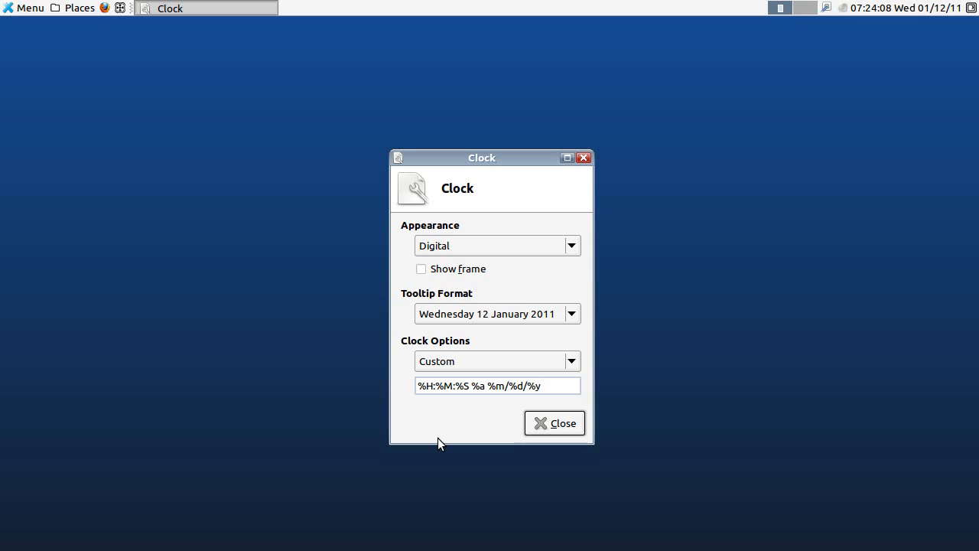
pyautogui.press('Left')
pyautogui.press('Left')
pyautogui.press('Left')
pyautogui.write('-')
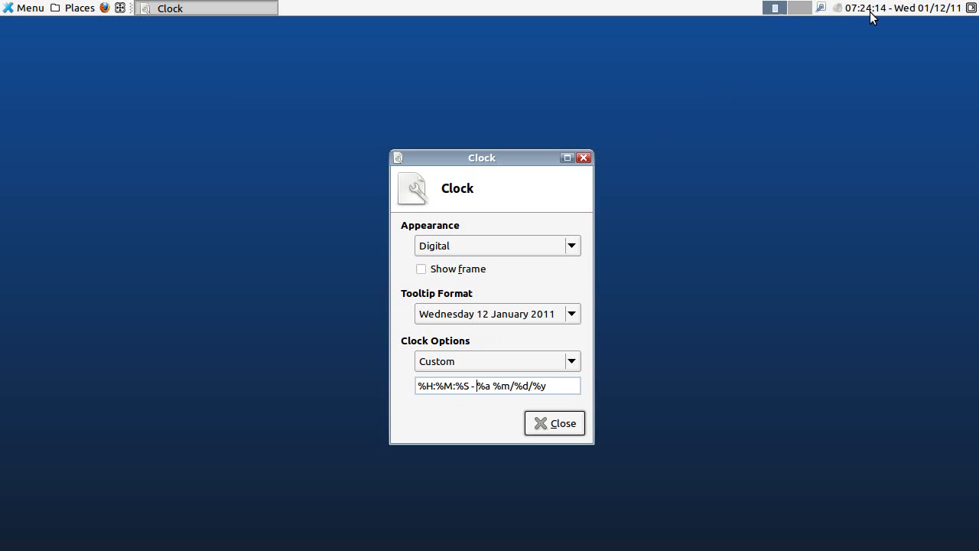
# Step: Replace the %H:%M:%S part of the custom clock format with the shorter code %T
pyautogui.click(465, 386)
pyautogui.hotkey('shift', 'Left')
pyautogui.hotkey('shift', 'Left')
pyautogui.hotkey('shift', 'Left')
pyautogui.hotkey('shift', 'Left')
pyautogui.hotkey('shift', 'Left')
pyautogui.hotkey('shift', 'Left')
pyautogui.hotkey('shift', 'Left')
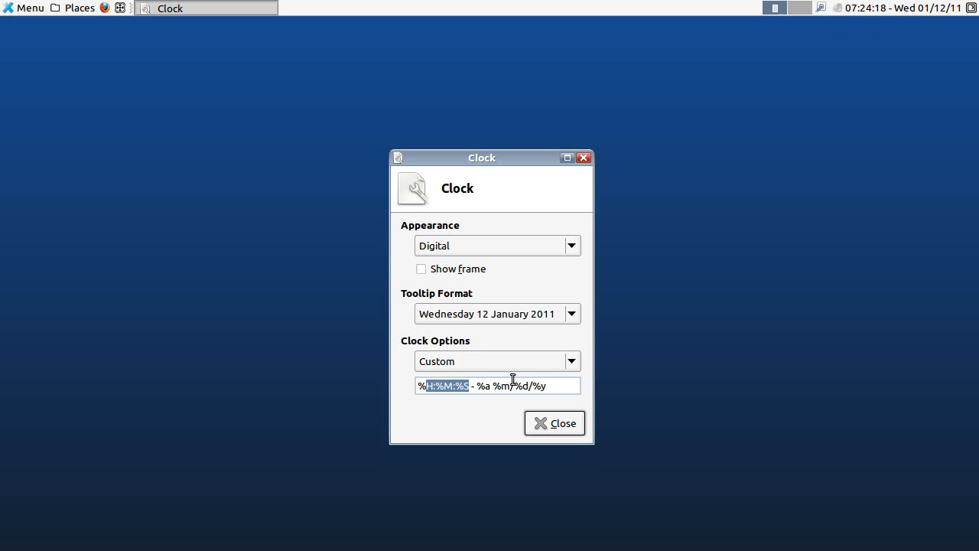
pyautogui.write('t')
pyautogui.press('BackSpace')
pyautogui.write('T')
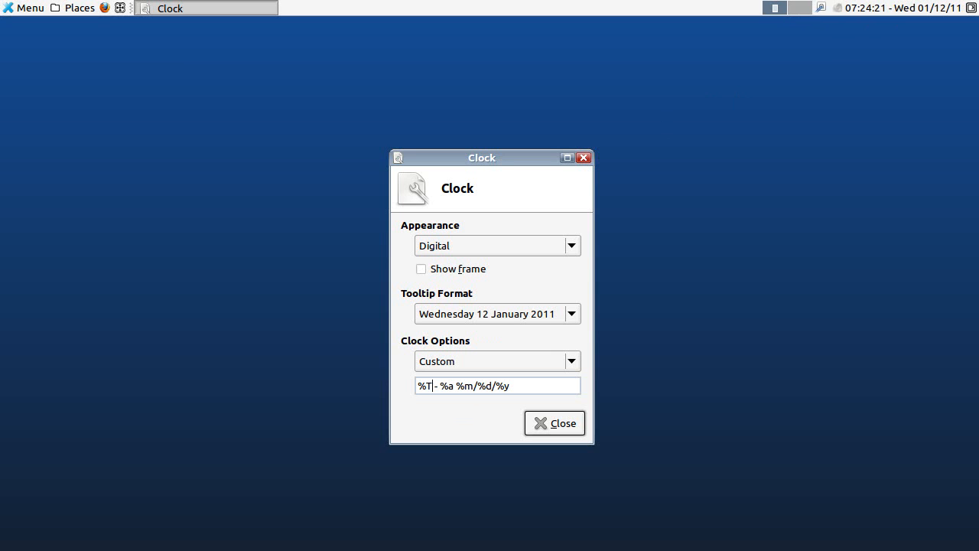
# Step: Try the weekday code %A in place of %T in the clock format, and restore %T
pyautogui.hotkey('shift', 'Left')
pyautogui.write('A')
pyautogui.press('Delete')
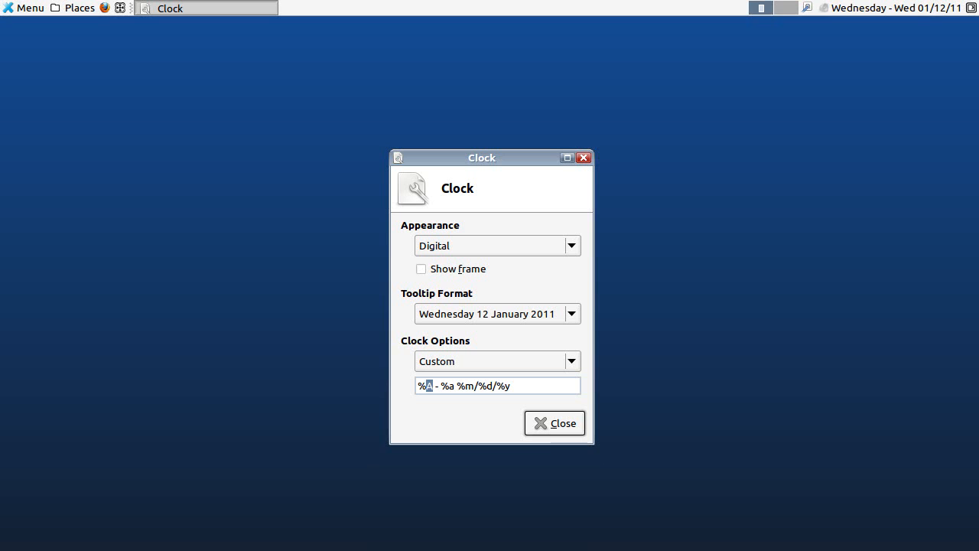
pyautogui.write('a')
pyautogui.hotkey('shift', 'Left')
pyautogui.write('T')
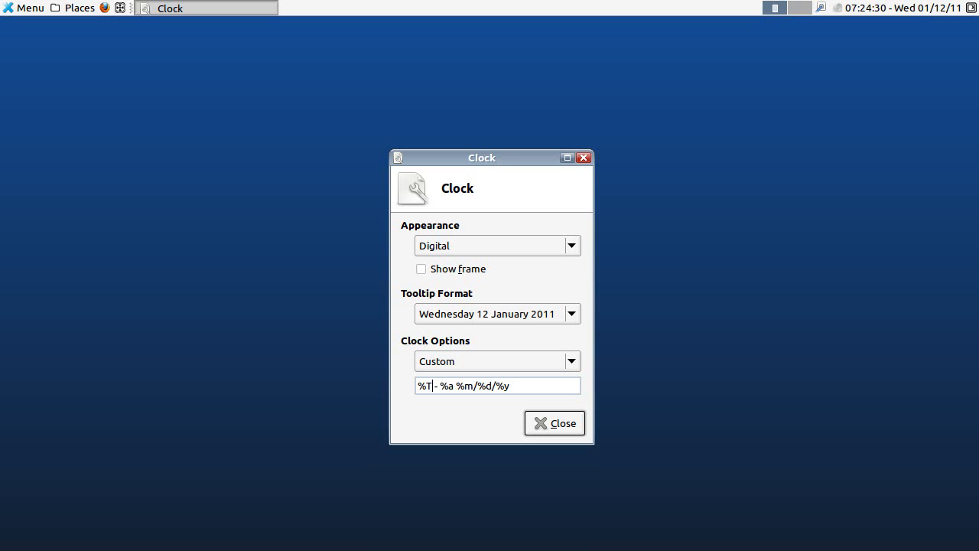
# Step: Change the time code in the clock format to %r, giving %r - %a %m/%d/%y, and close the clock properties
pyautogui.press('BackSpace')
pyautogui.write('r')
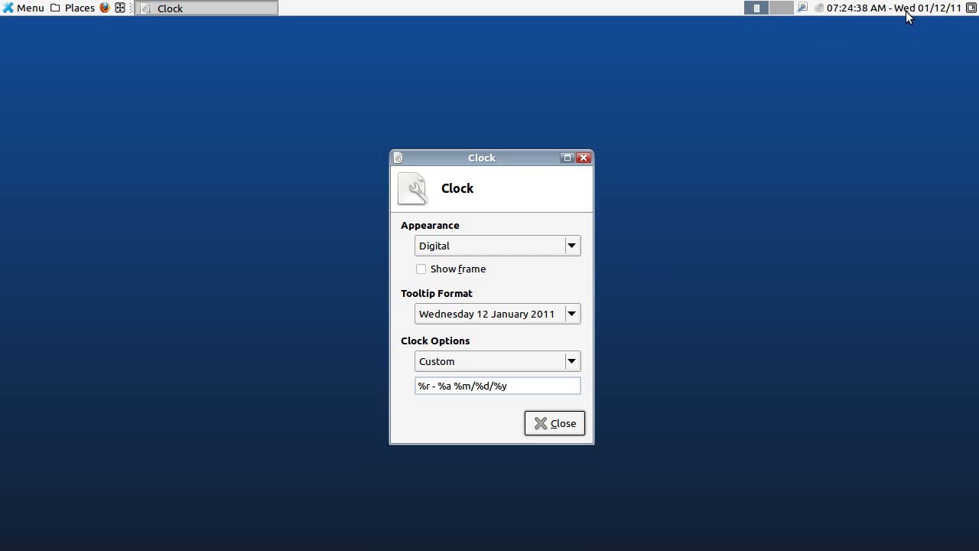
pyautogui.moveTo(905, 12)
pyautogui.click(566, 425)
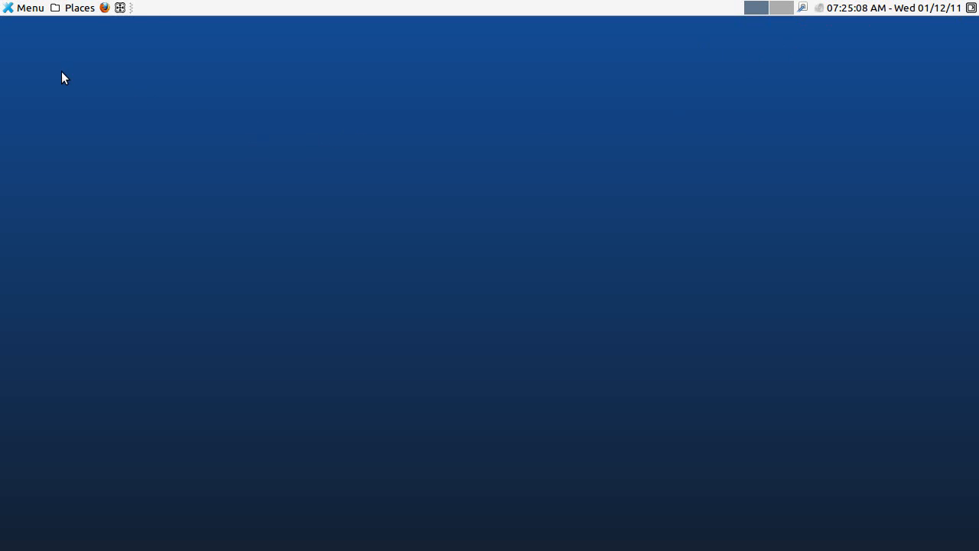
# Step: Search Ubuntu Software Center for "chrome" and close the software center
pyautogui.click(27, 8)
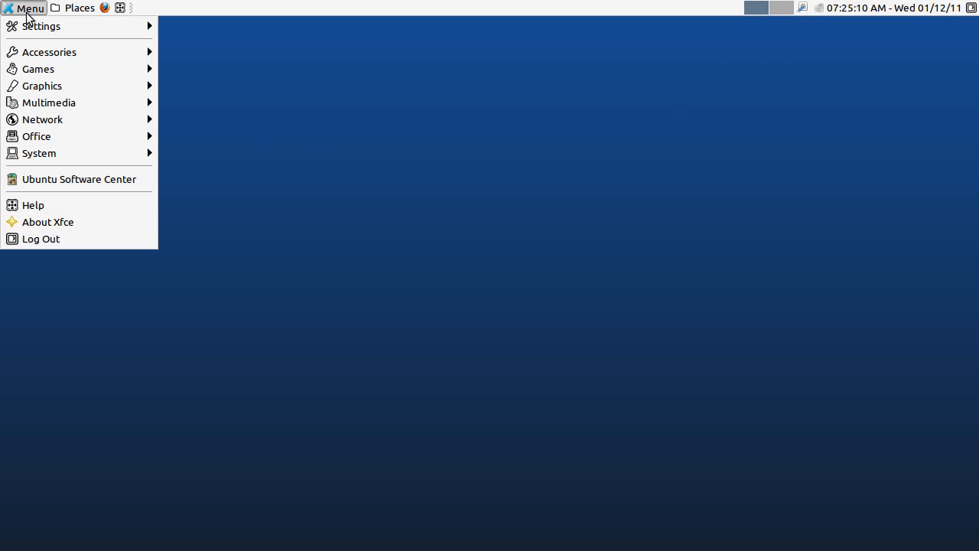
pyautogui.click(46, 179)
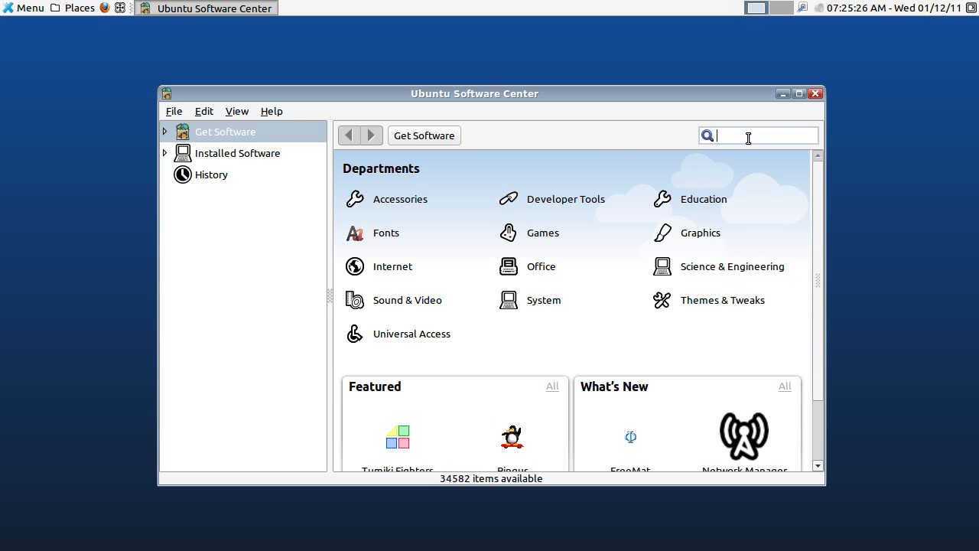
pyautogui.write('chrome')
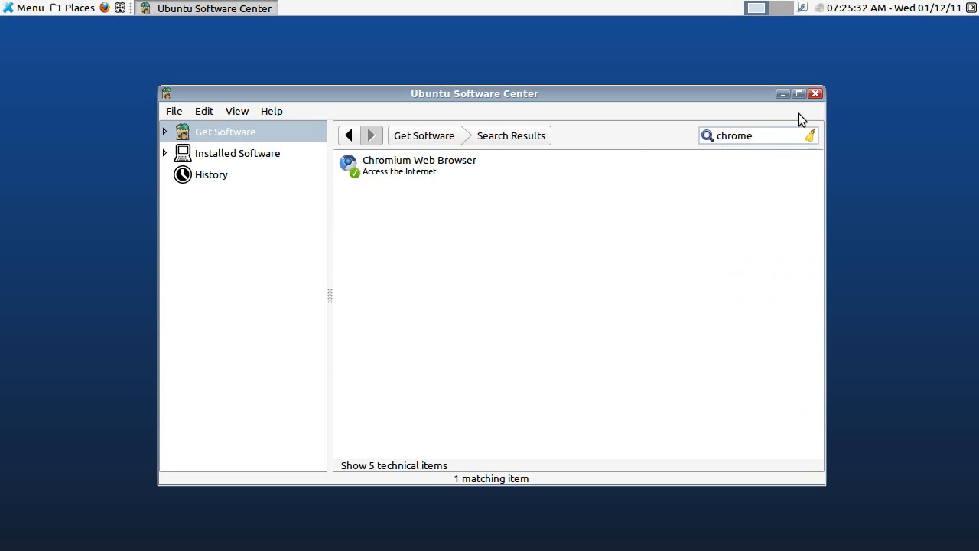
pyautogui.click(816, 94)
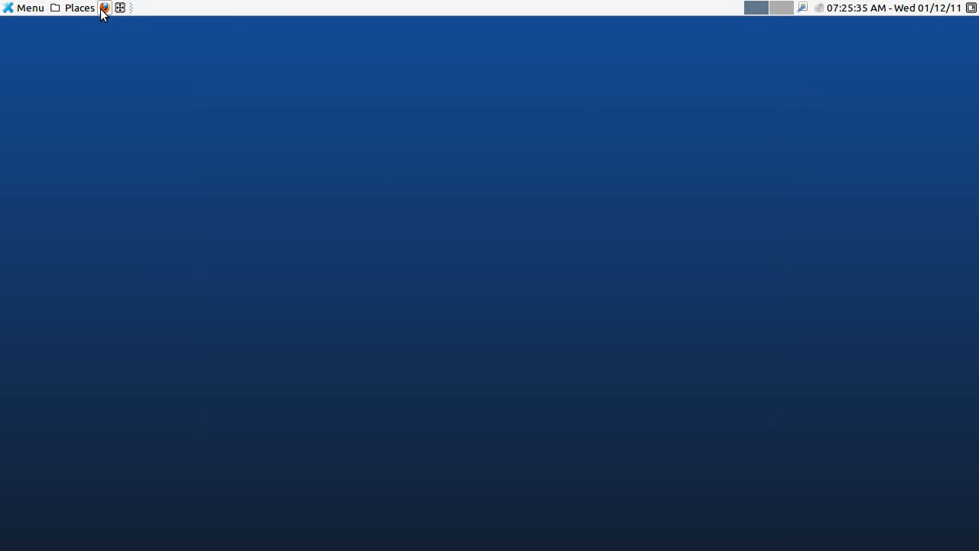
# Step: Add a new Launcher item to the panel and name it Chromium
pyautogui.rightClick(194, 10)
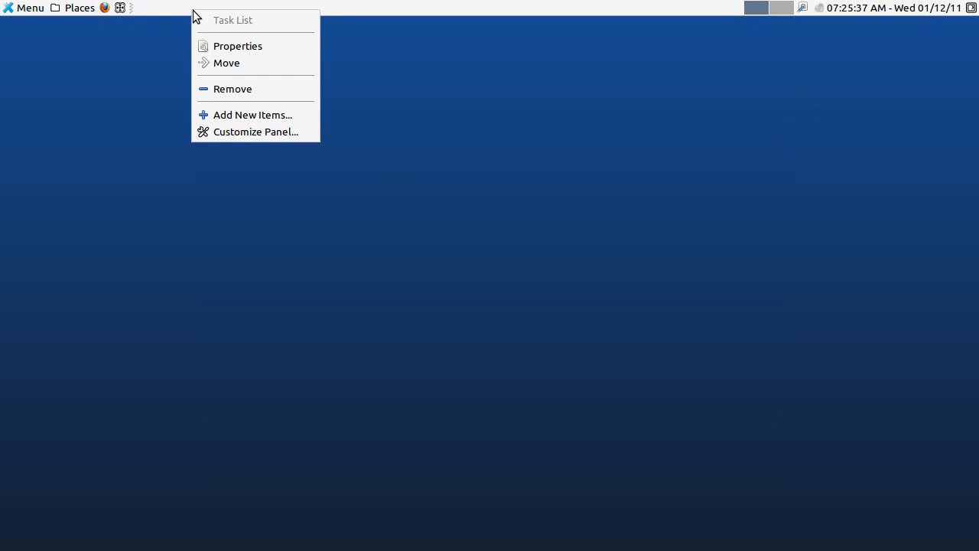
pyautogui.click(216, 115)
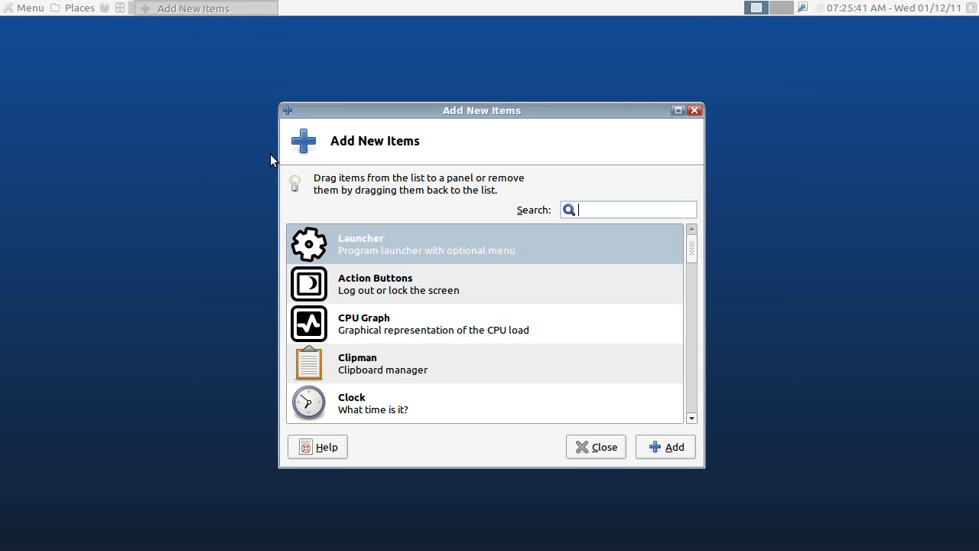
pyautogui.click(370, 248)
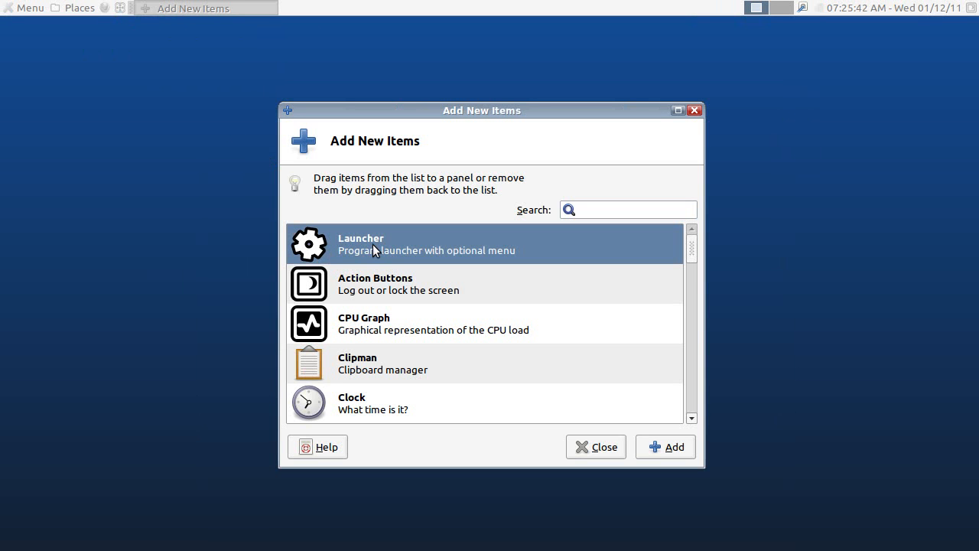
pyautogui.click(660, 447)
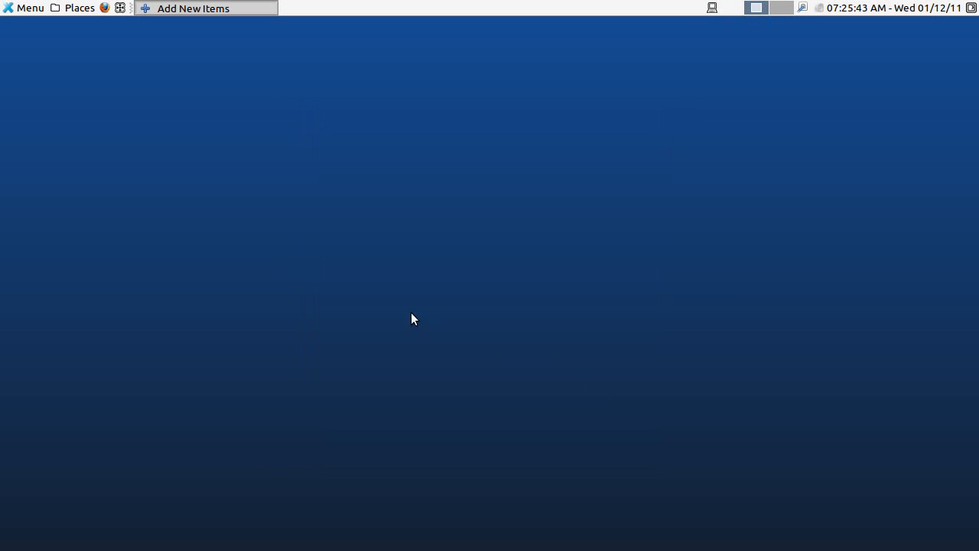
pyautogui.moveTo(545, 218); pyautogui.dragTo(467, 215)
pyautogui.write('Chro')
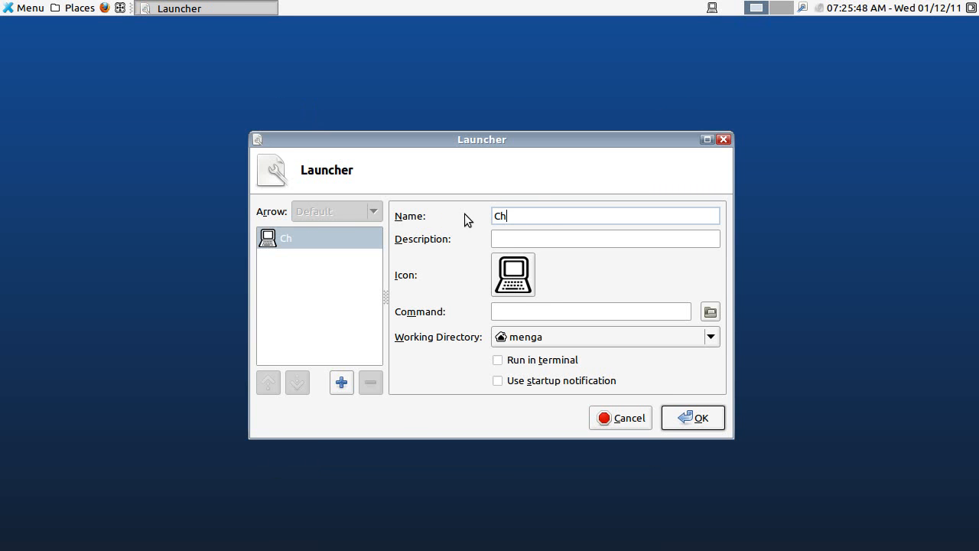
pyautogui.write('mium')
# Step: Give the Chromium launcher the chromium-browser icon from the Application Icons set
pyautogui.click(509, 284)
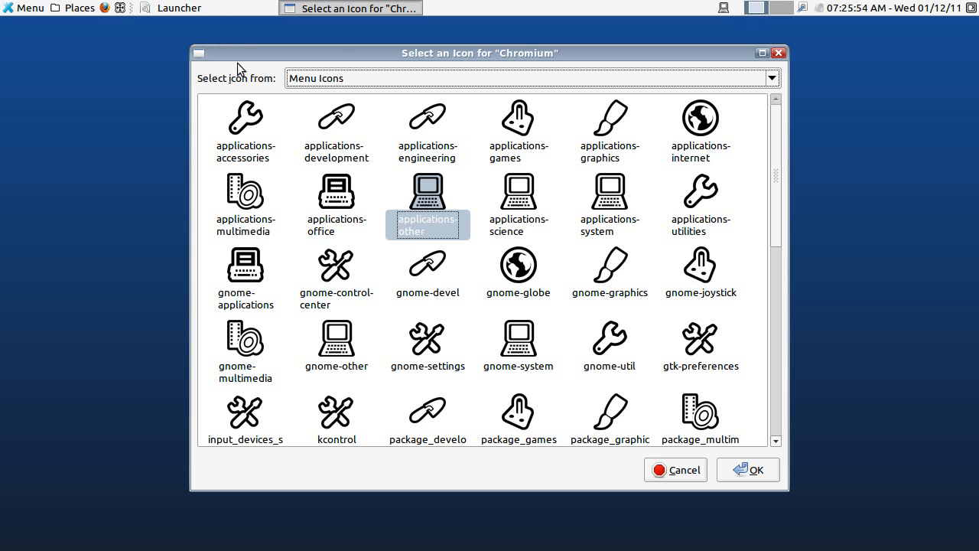
pyautogui.click(773, 79)
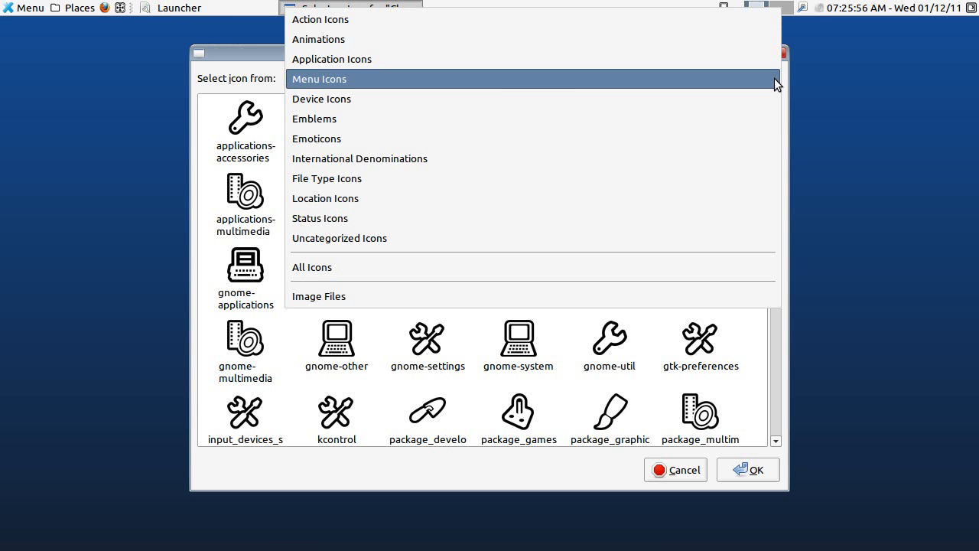
pyautogui.click(388, 58)
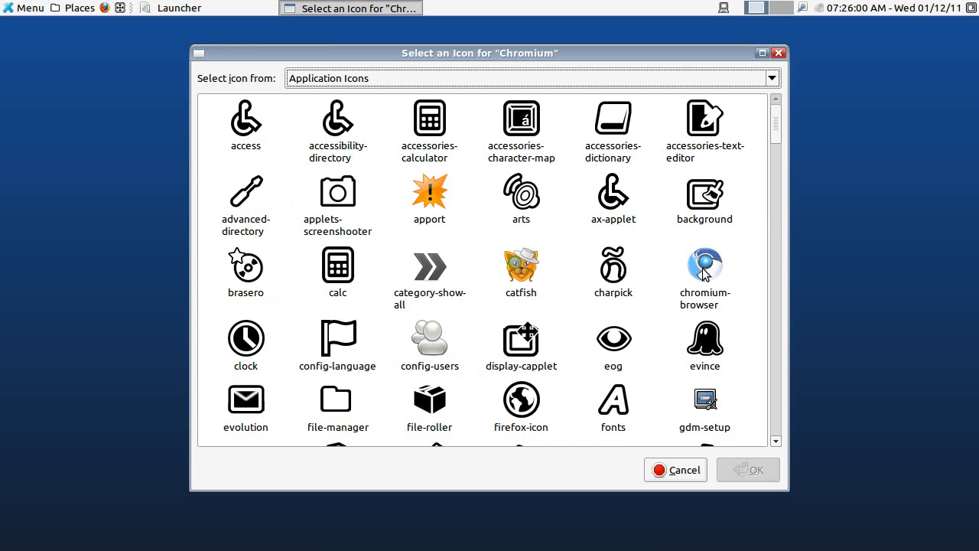
pyautogui.click(704, 274)
pyautogui.click(748, 470)
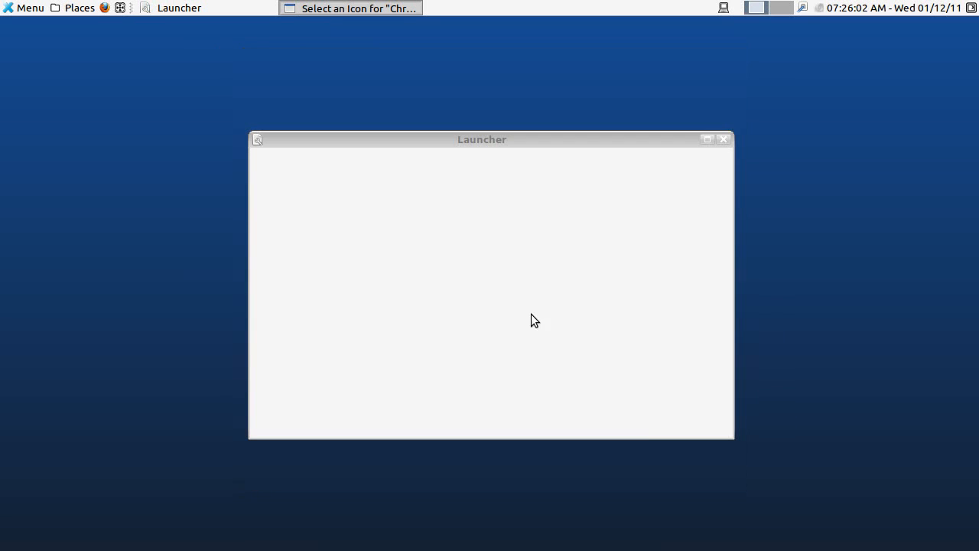
# Step: Set the launcher's command to /usr/bin/chromium-browser by picking the executable from /usr/bin, and confirm the launcher settings
pyautogui.click(518, 311)
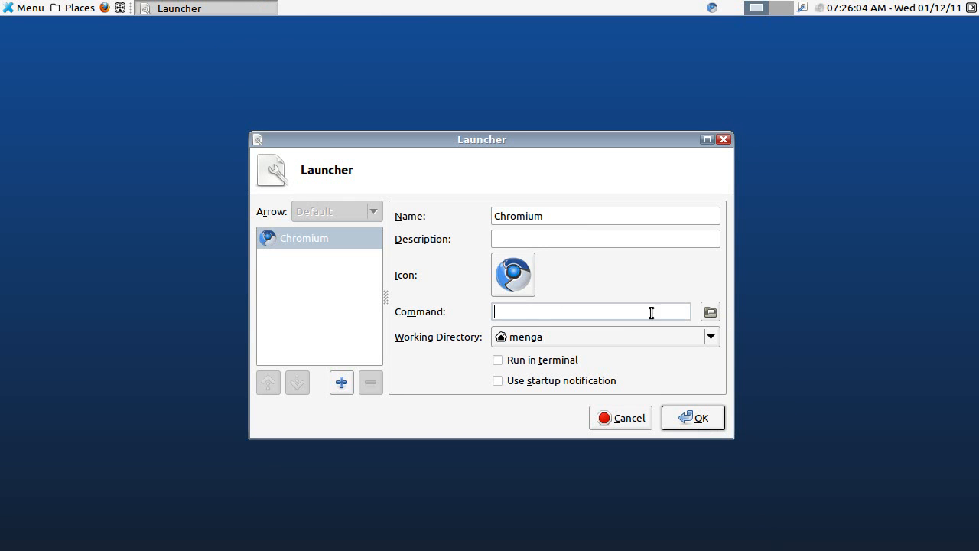
pyautogui.click(711, 312)
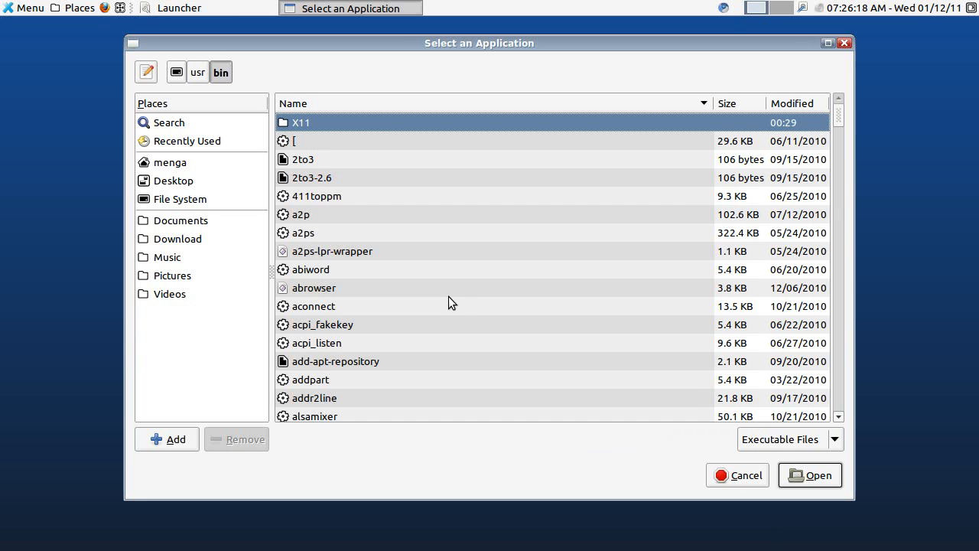
pyautogui.click(334, 250)
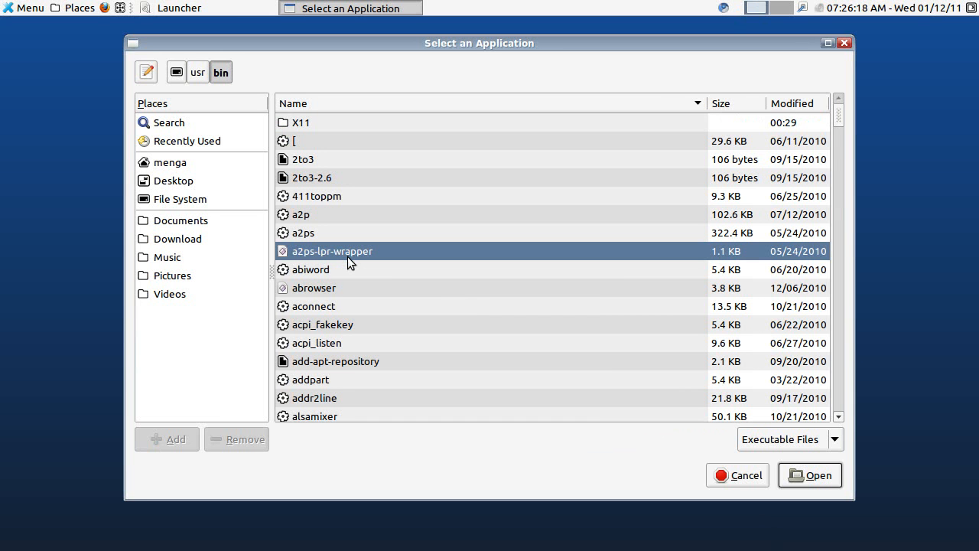
pyautogui.write('c')
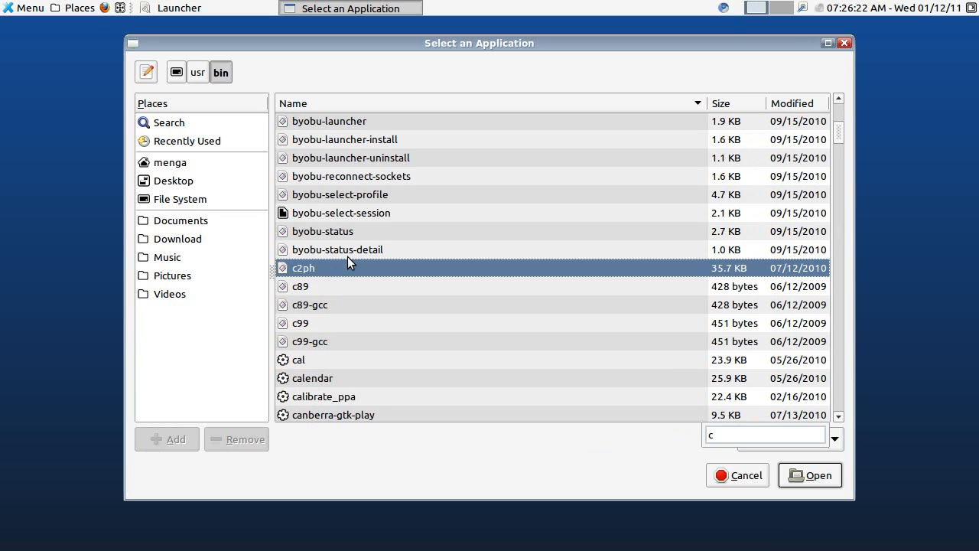
pyautogui.write('hr')
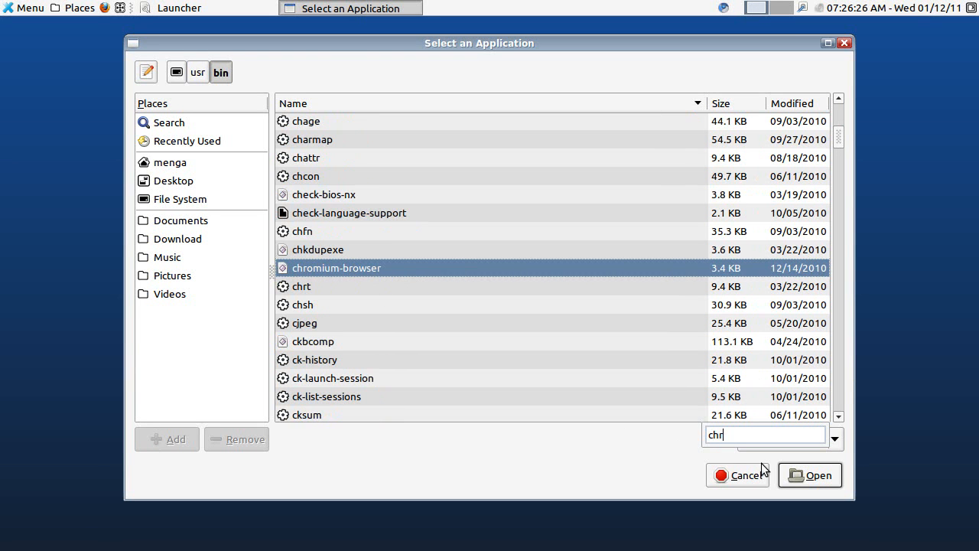
pyautogui.click(807, 477)
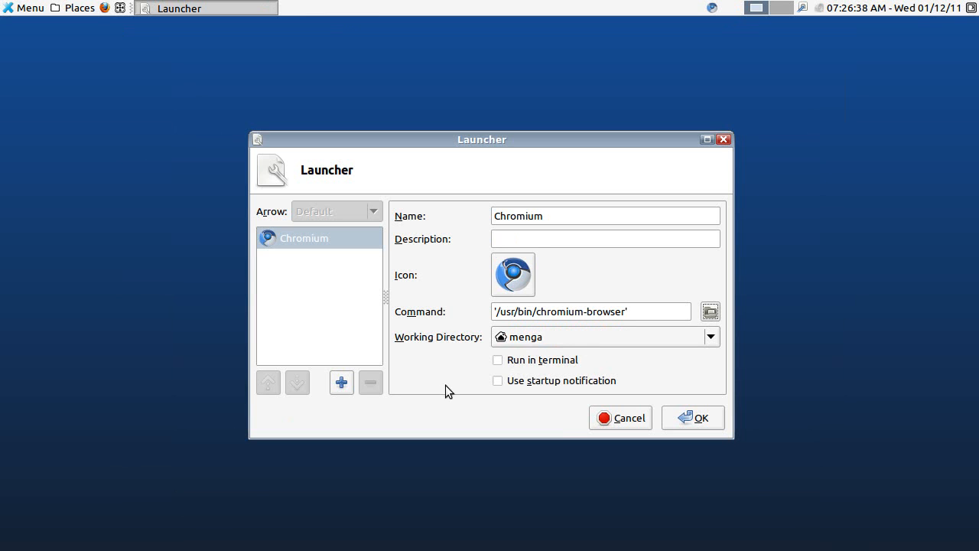
pyautogui.click(691, 418)
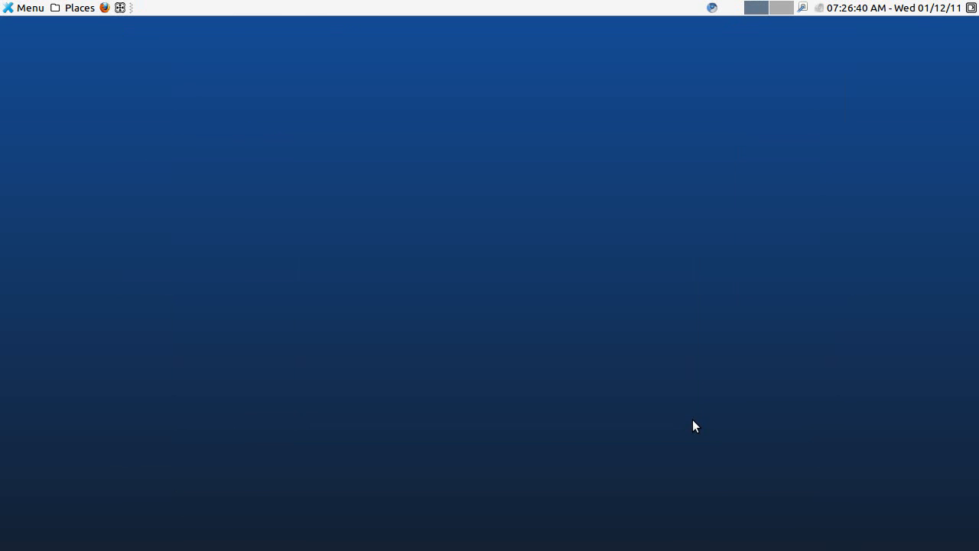
# Step: Move the Chromium launcher on the panel to between Places and the Firefox launcher
pyautogui.rightClick(712, 8)
pyautogui.click(736, 68)
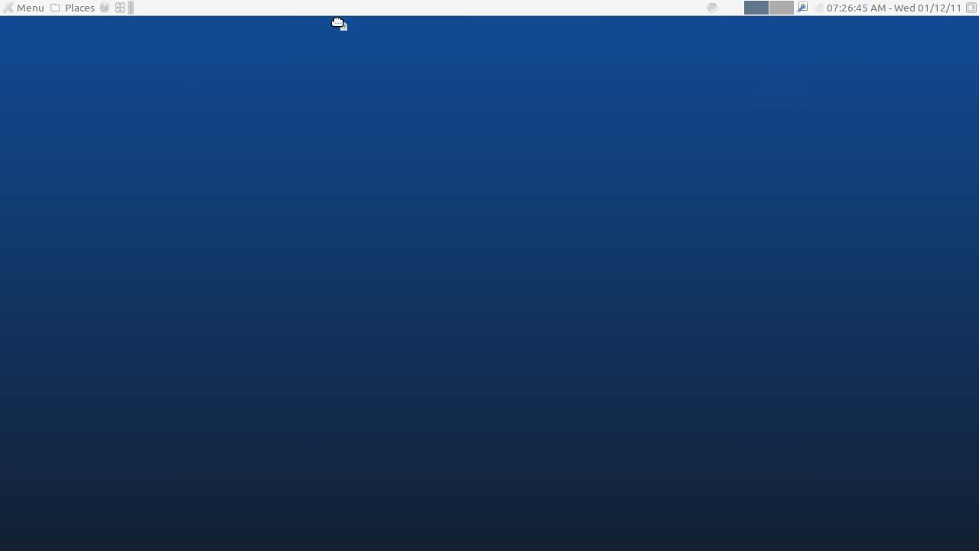
pyautogui.click(97, 7)
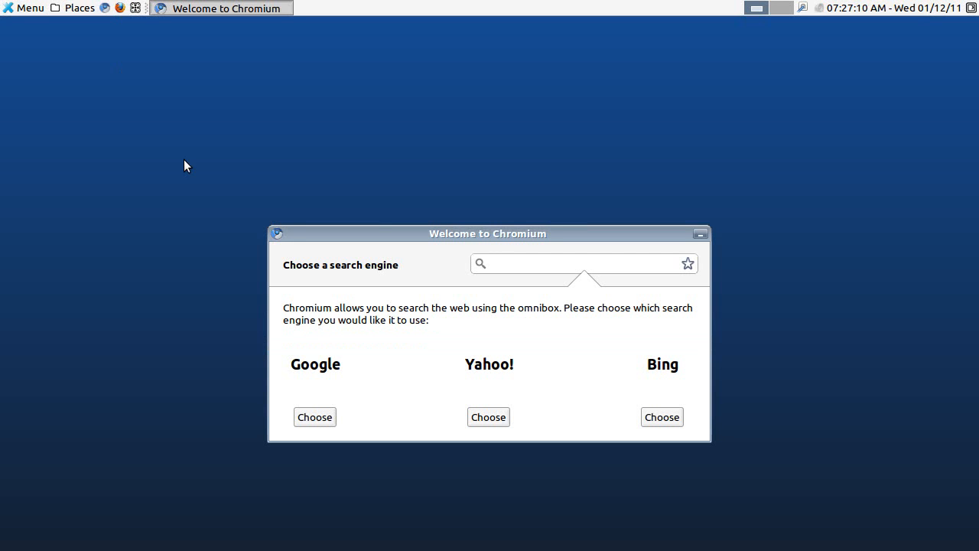
# Step: Choose Google as Chromium's search engine, view the getting-started page in a maximized window and close the browser
pyautogui.click(315, 417)
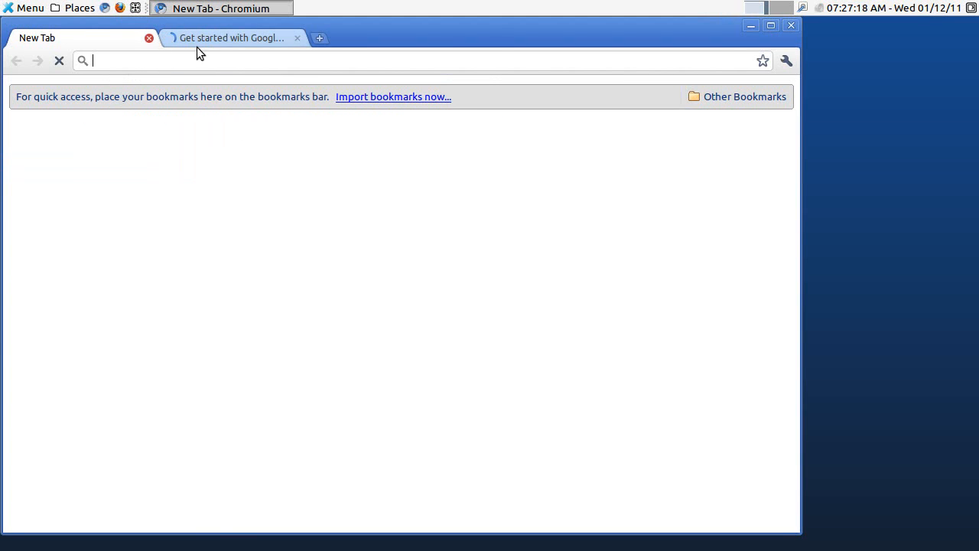
pyautogui.click(147, 38)
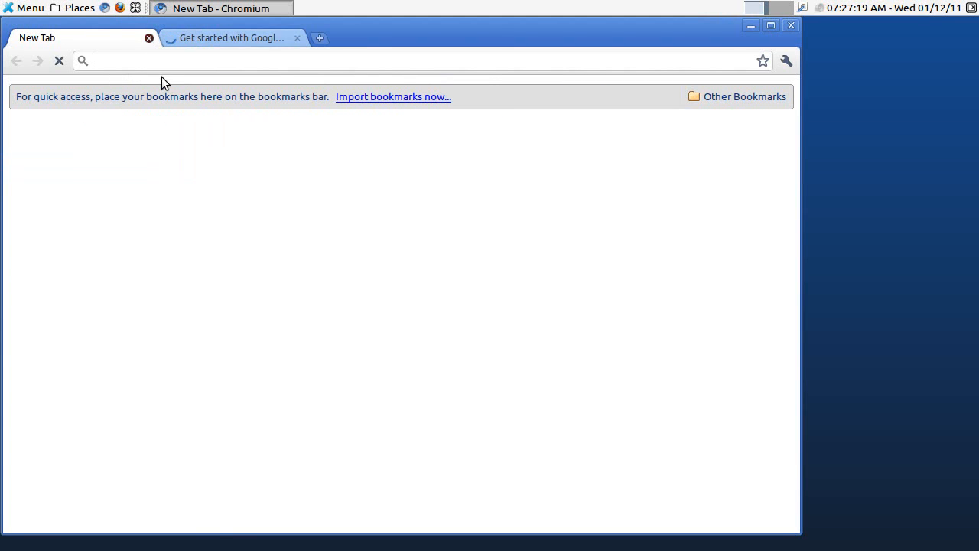
pyautogui.click(771, 26)
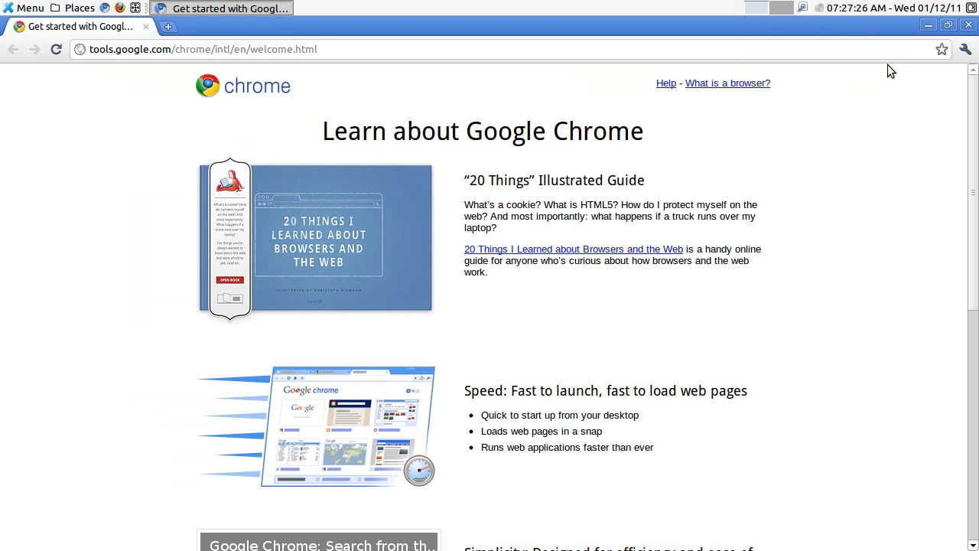
pyautogui.click(967, 26)
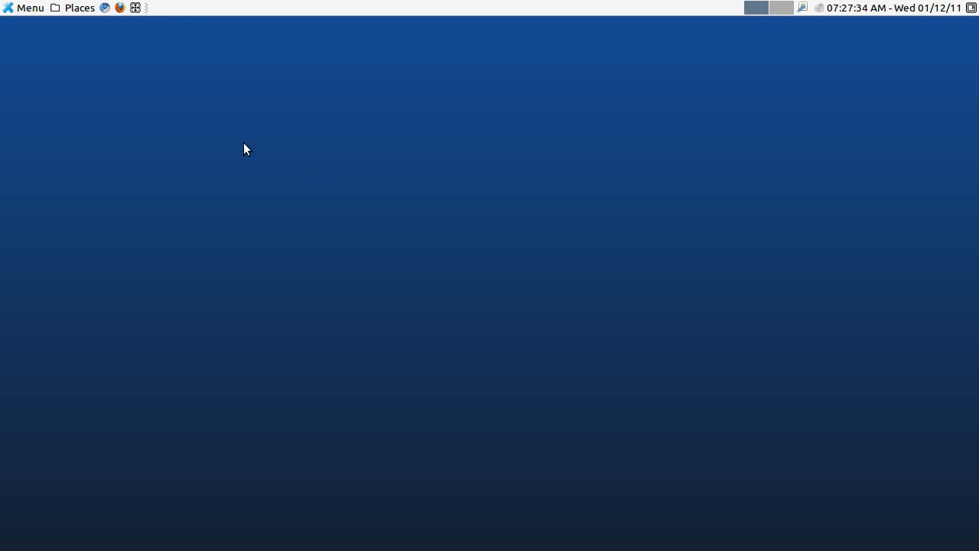
# Step: Start Application Finder from the Accessories category, search for "chro" and select Chromium Web Browser
pyautogui.hotkey('alt', 'F1')
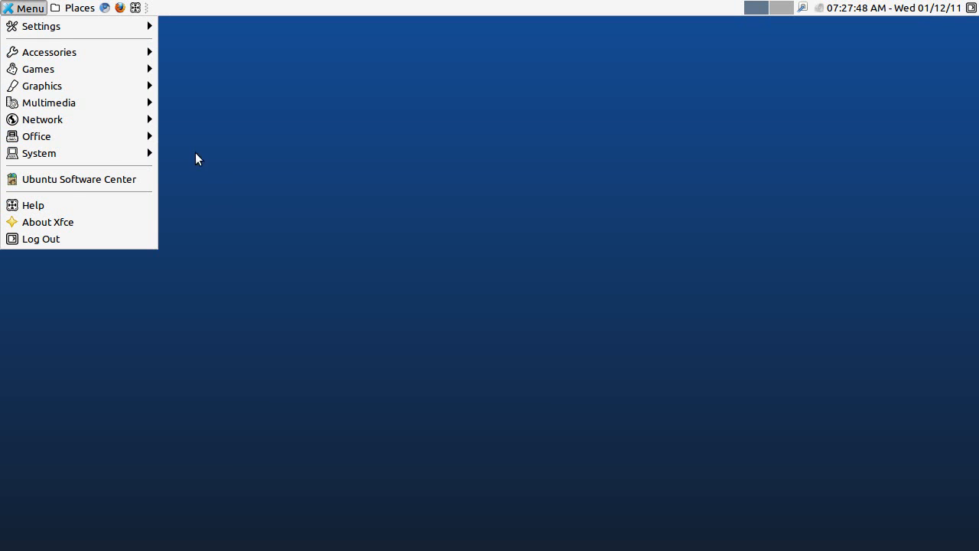
pyautogui.moveTo(107, 54)
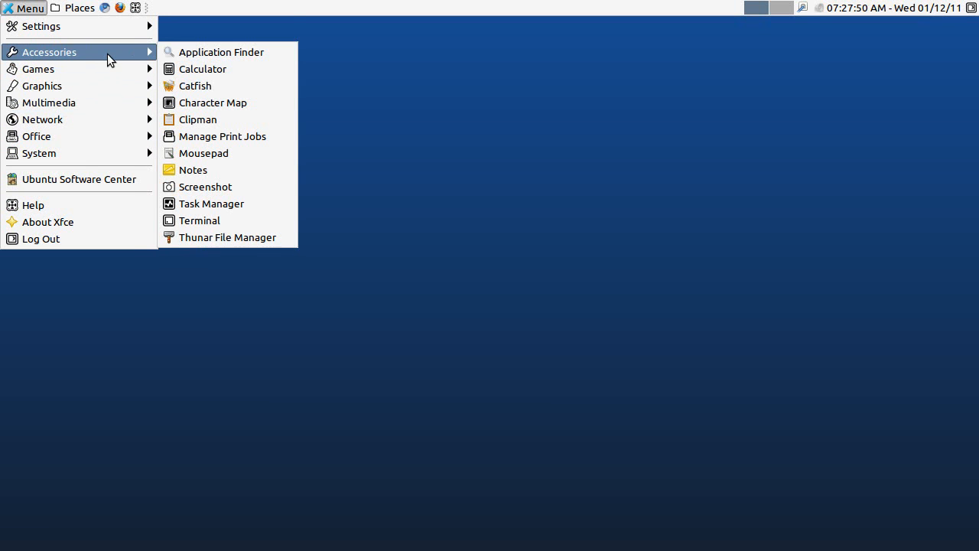
pyautogui.click(209, 58)
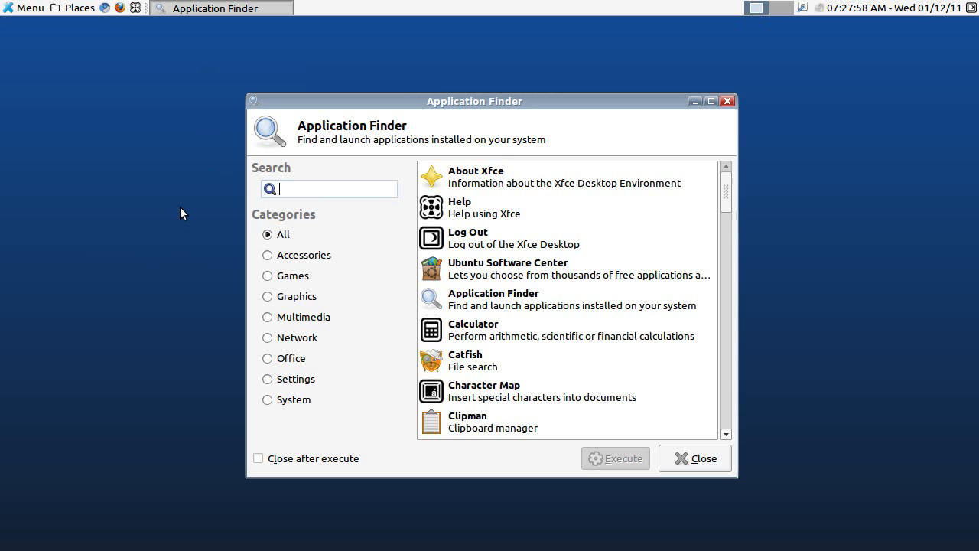
pyautogui.write('chro')
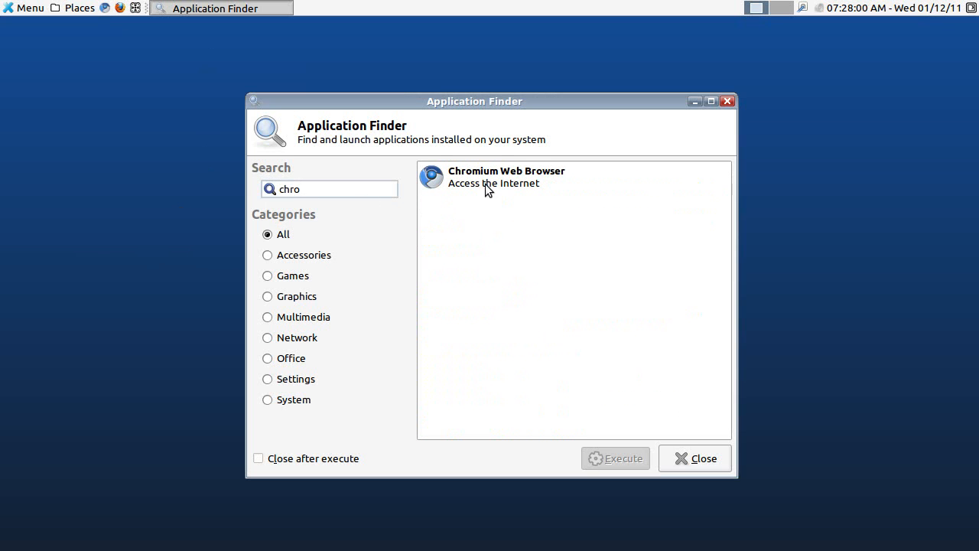
pyautogui.click(508, 185)
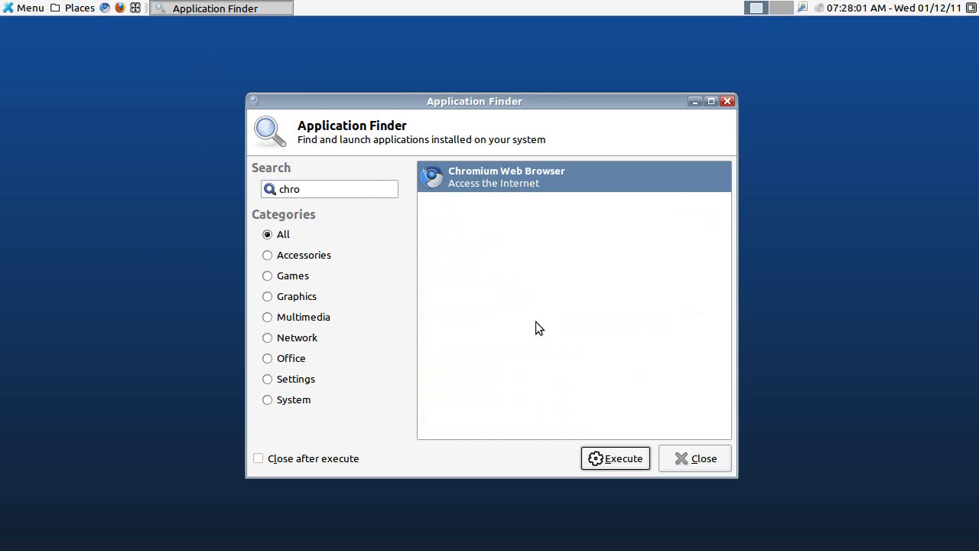
# Step: Clear the Application Finder search, enter "chro" again and select Chromium Web Browser using only the keyboard
pyautogui.click(329, 191)
pyautogui.hotkey('ctrl', 'a')
pyautogui.press('BackSpace')
pyautogui.write('chro')
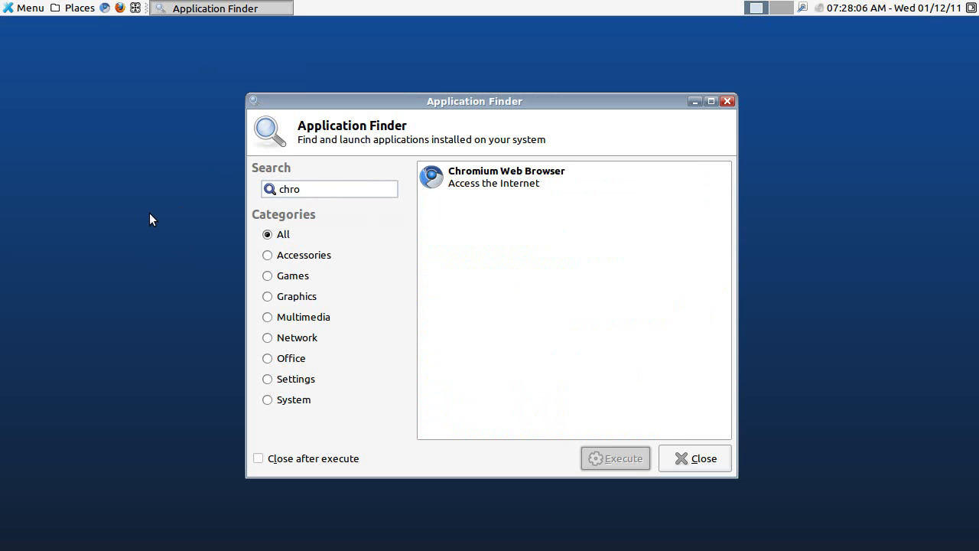
pyautogui.press('Tab')
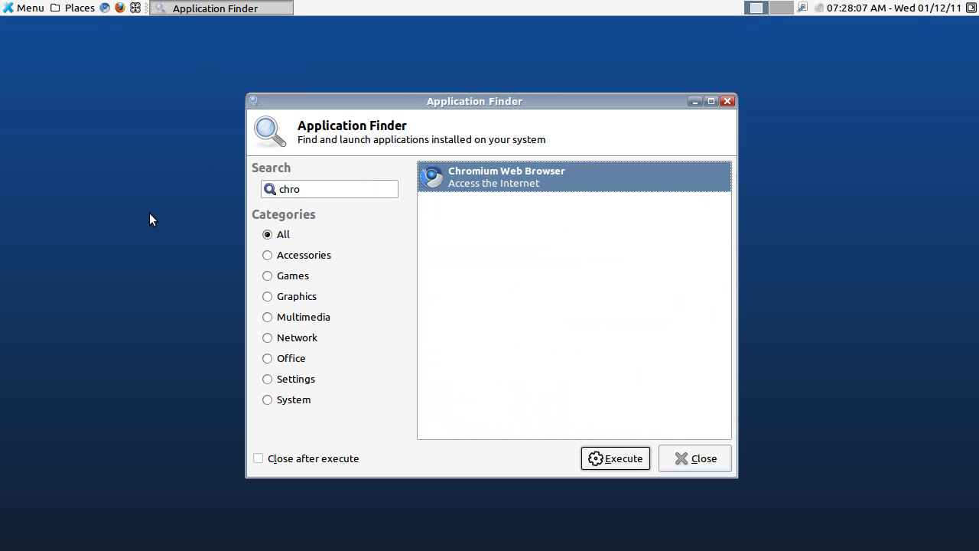
# Step: Enable Close after execute in Application Finder and launch Chromium Web Browser from the search result
pyautogui.click(260, 459)
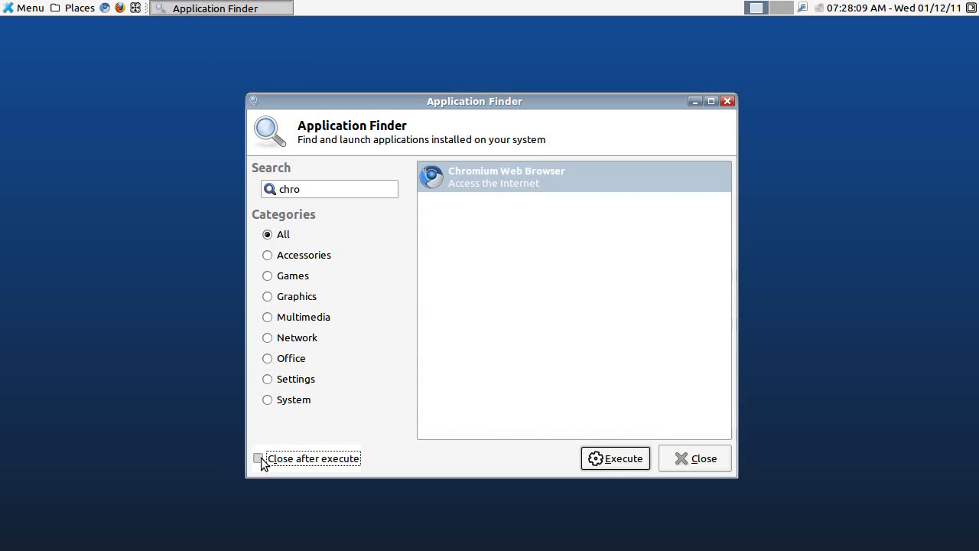
pyautogui.click(321, 189)
pyautogui.press('Tab')
pyautogui.press('Return')
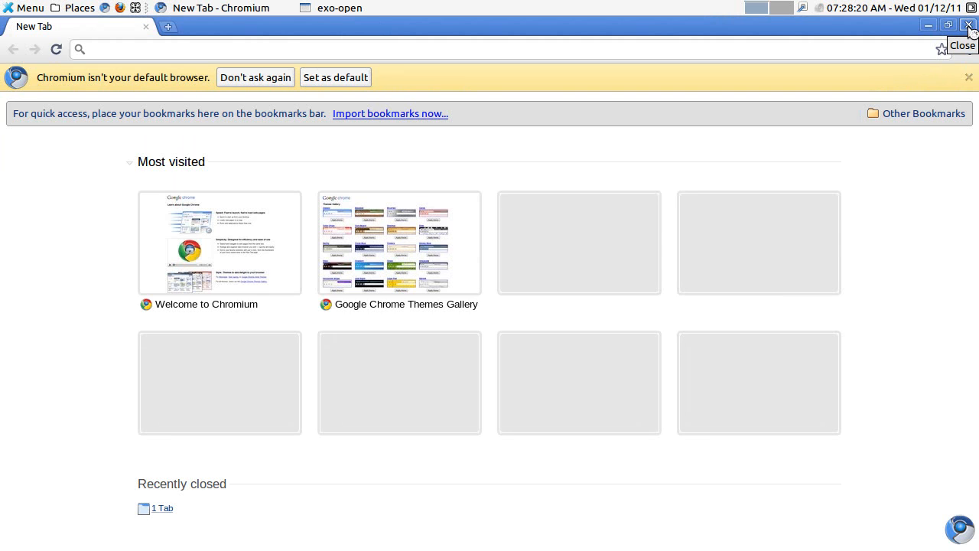
# Step: Close the Chromium window and locate Application Finder in the Accessories category without launching it
pyautogui.click(968, 25)
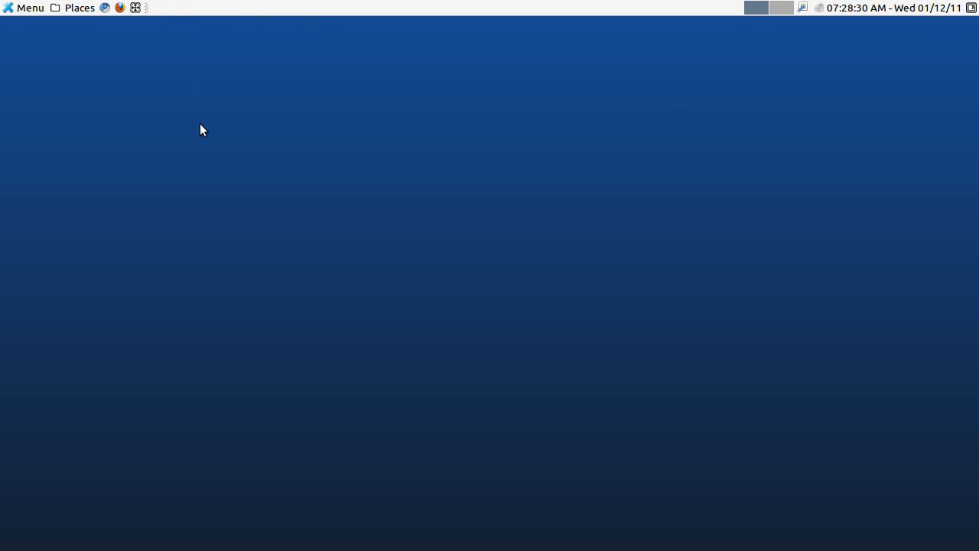
pyautogui.click(30, 9)
pyautogui.moveTo(51, 53)
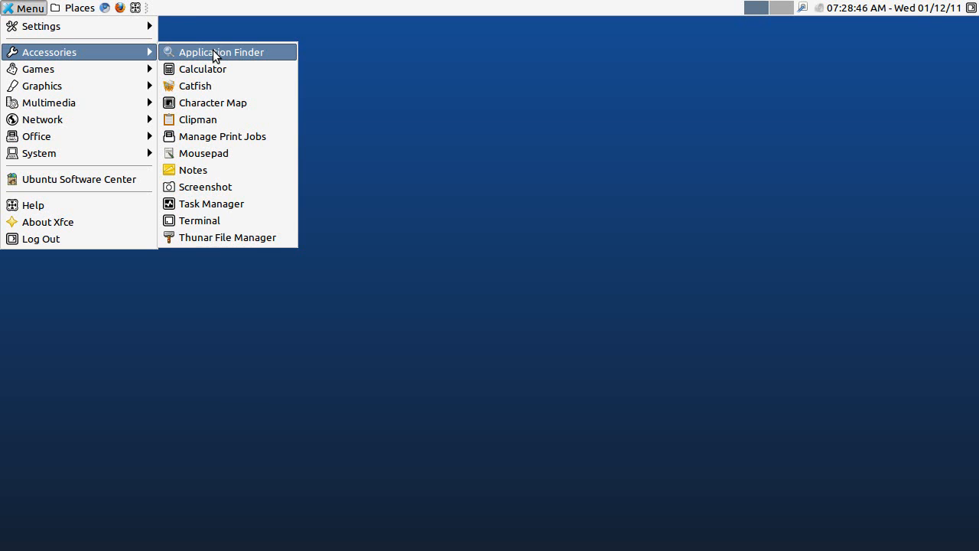
pyautogui.click(220, 44)
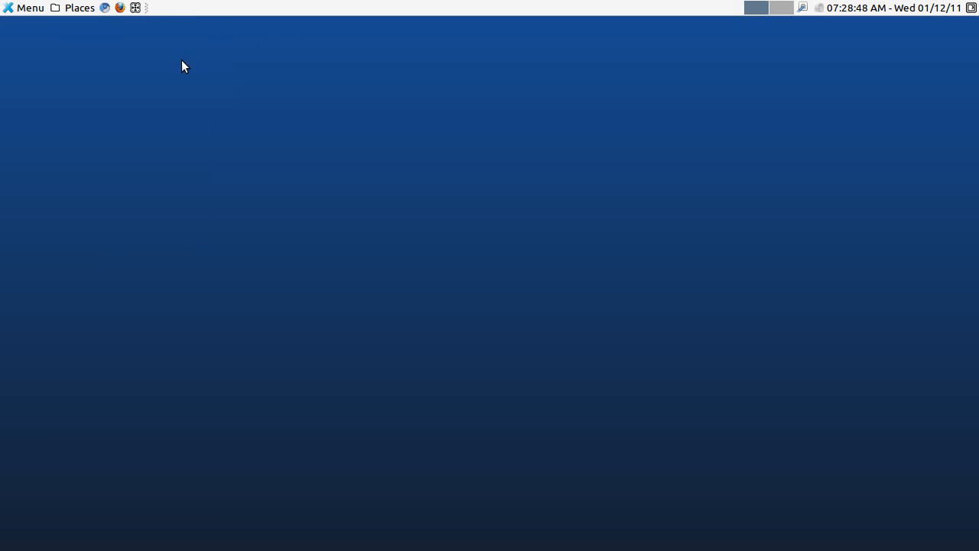
# Step: Open the application shortcuts list of the Keyboard settings from the Xfce 4 Settings Manager
pyautogui.click(13, 7)
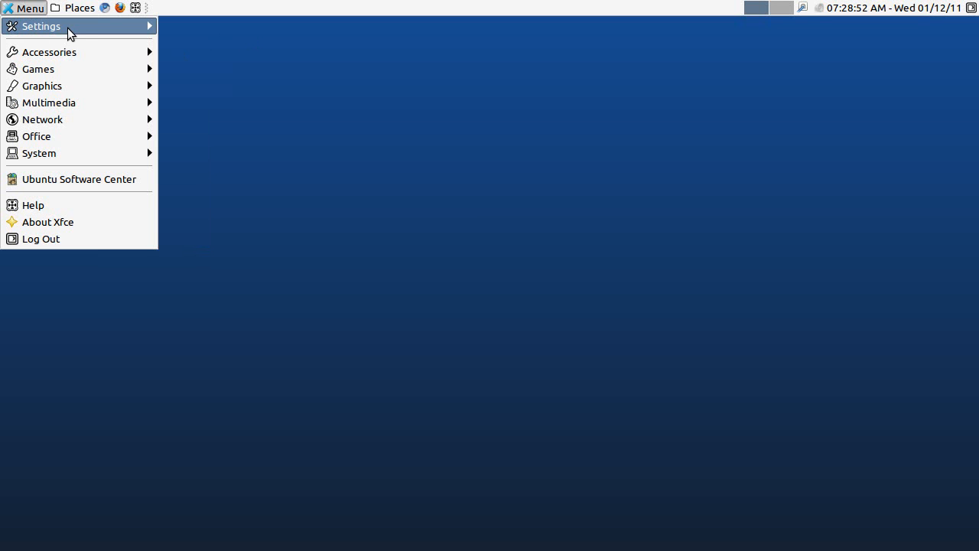
pyautogui.moveTo(72, 30)
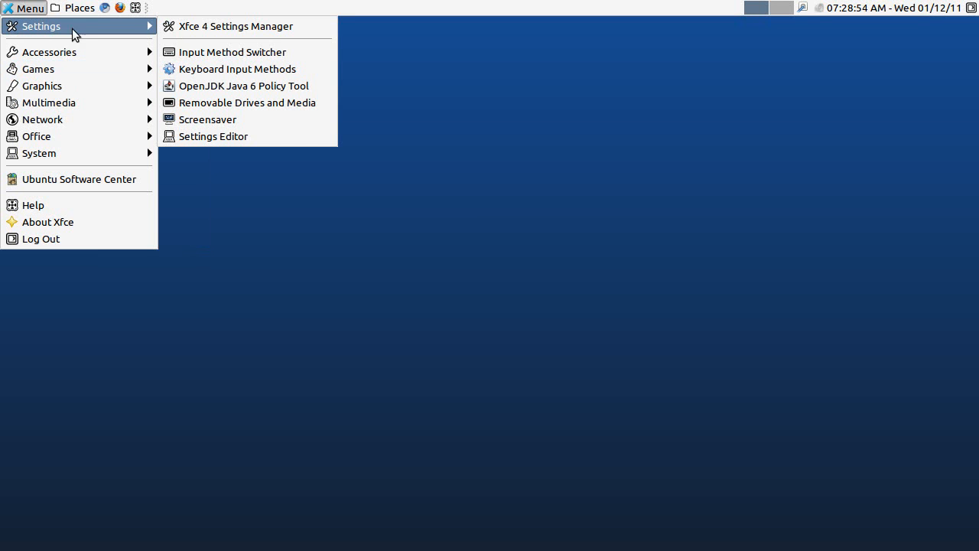
pyautogui.click(214, 27)
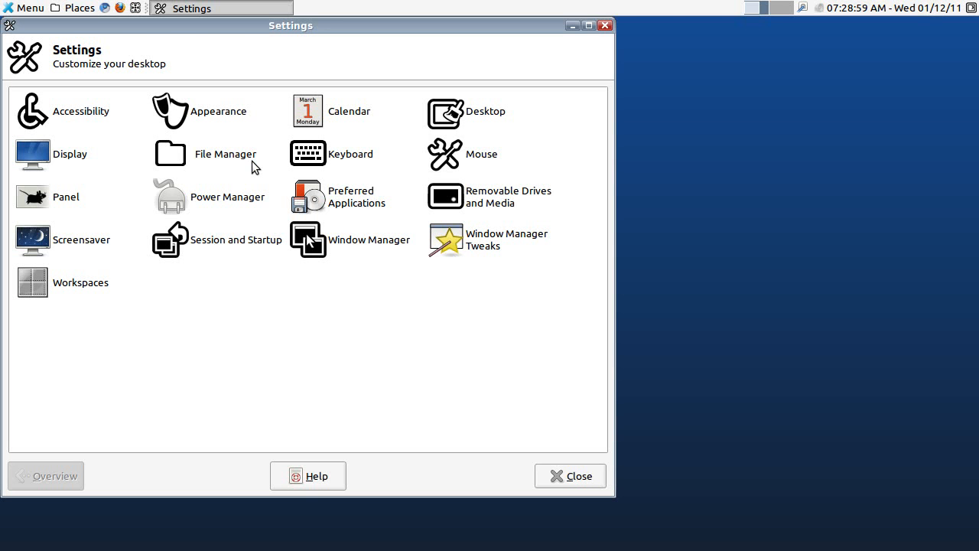
pyautogui.click(340, 155)
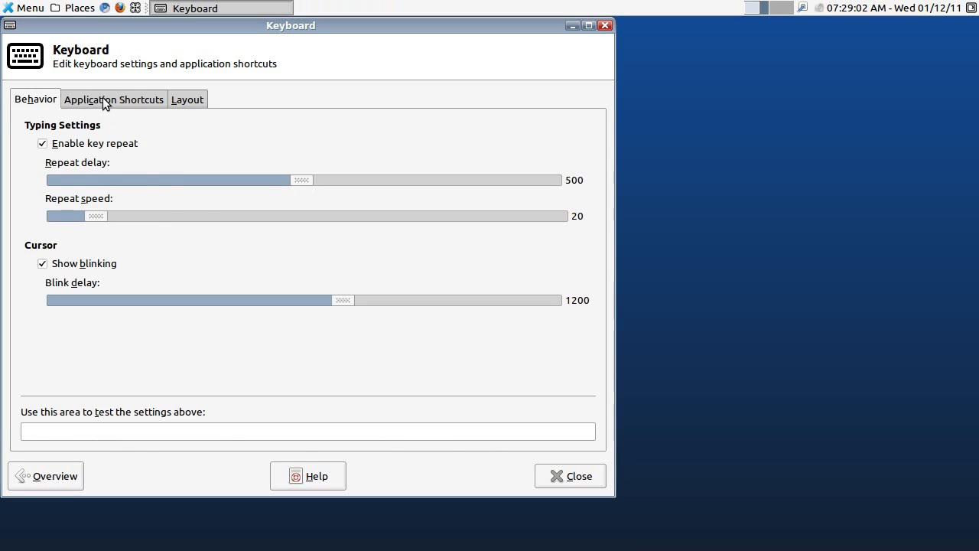
pyautogui.click(103, 99)
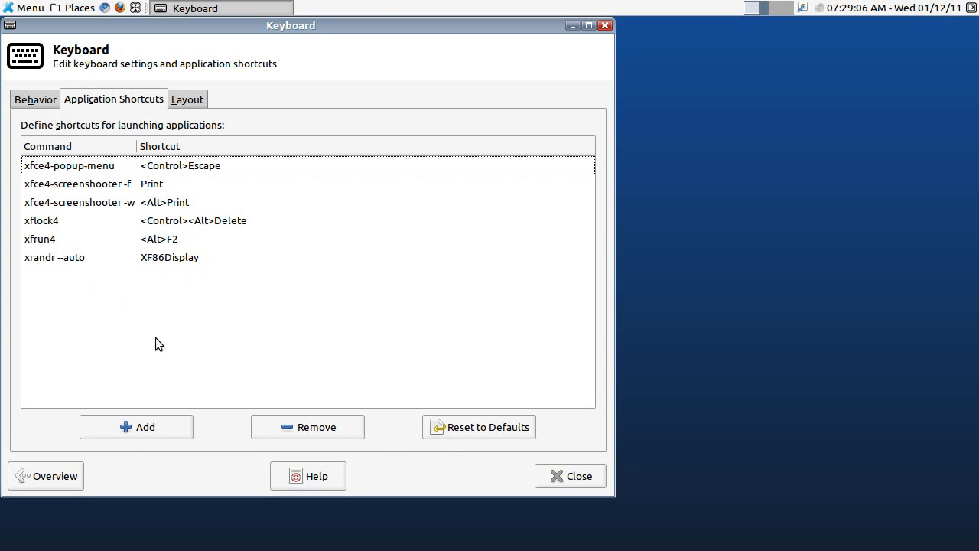
# Step: Add an application shortcut and choose xfce4-appfinder from /usr/bin as its command
pyautogui.click(145, 427)
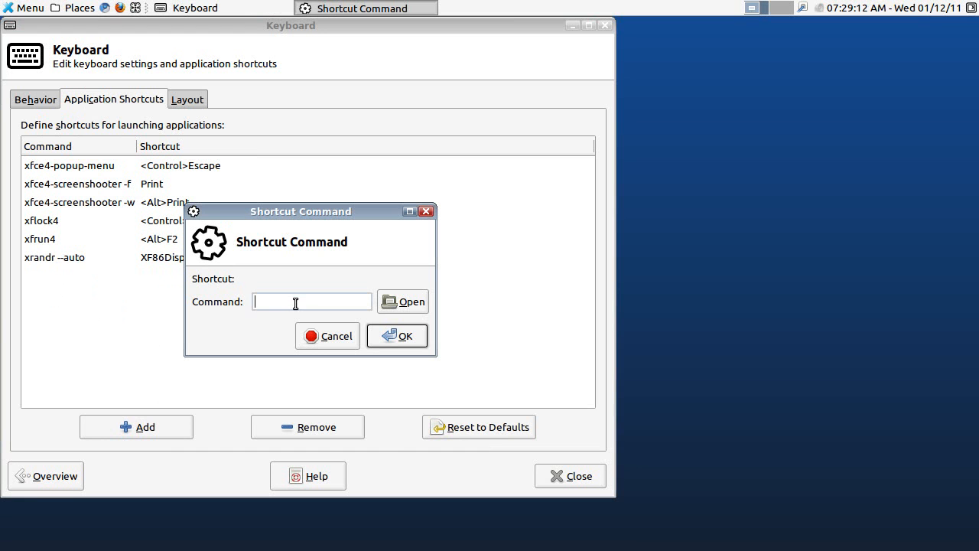
pyautogui.click(398, 307)
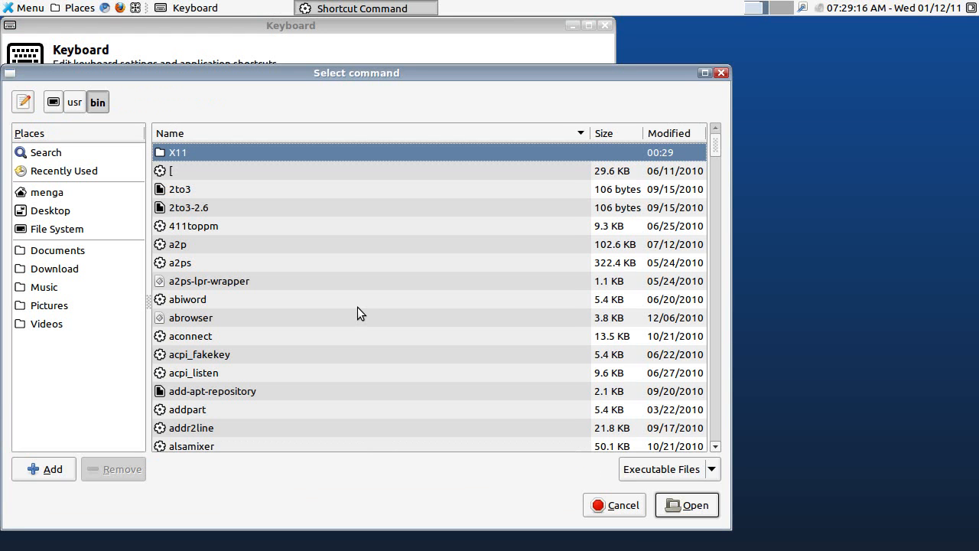
pyautogui.click(224, 232)
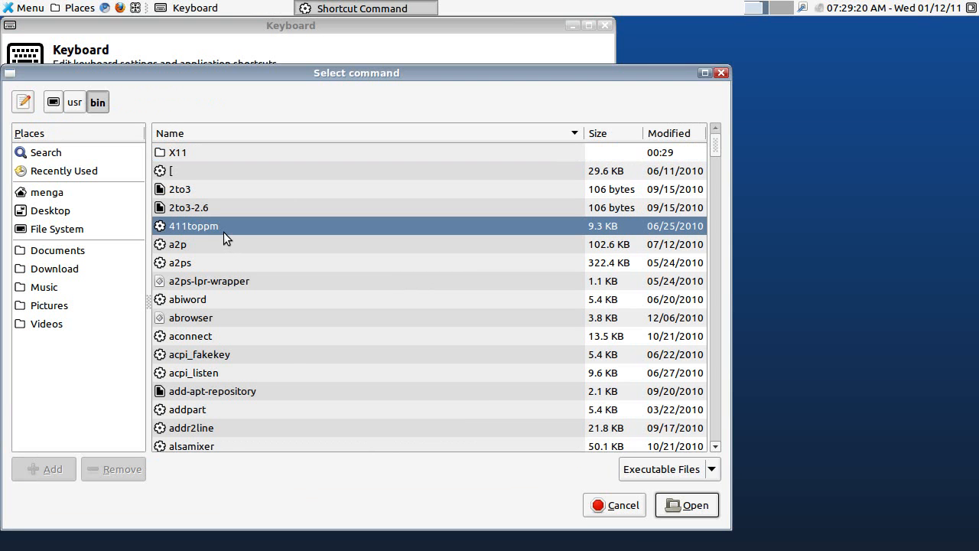
pyautogui.write('xf')
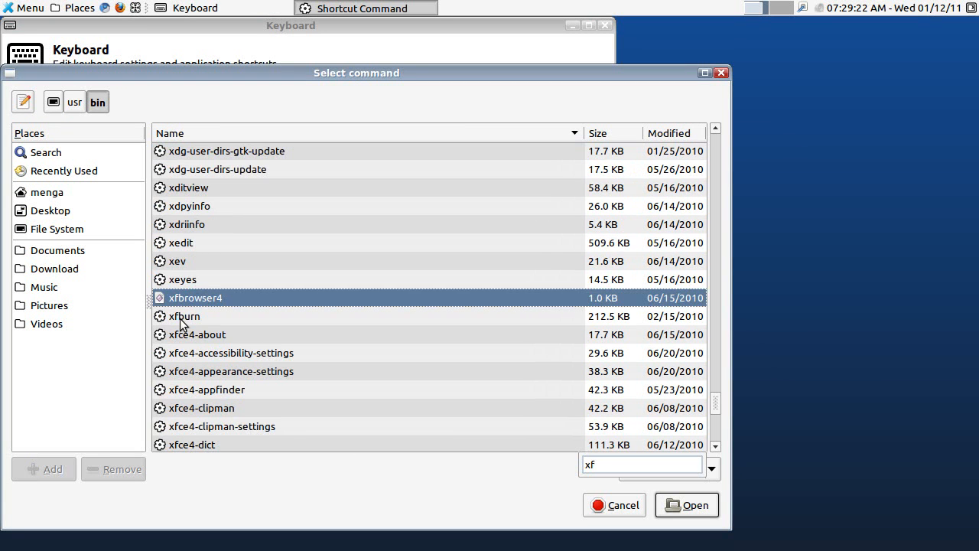
pyautogui.press('Down')
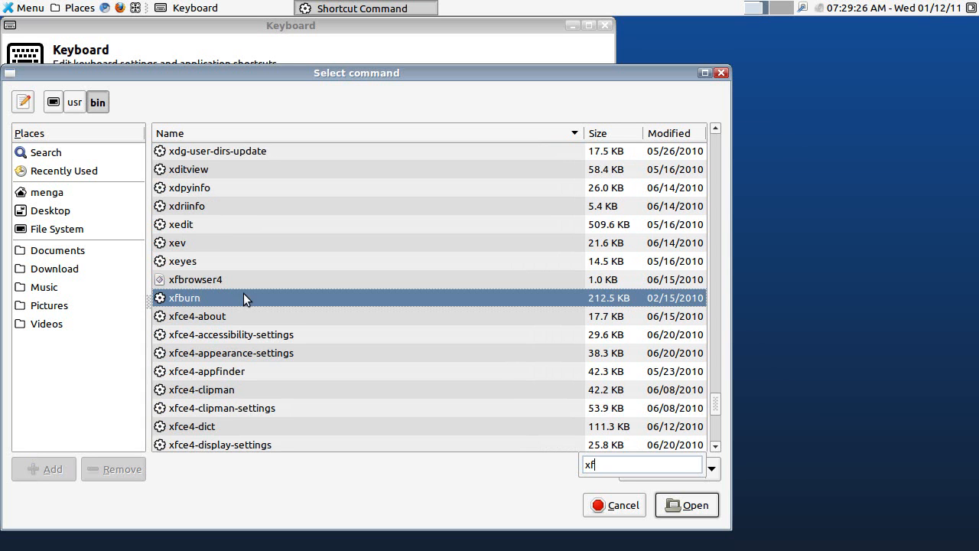
pyautogui.press('Down')
pyautogui.click(210, 353)
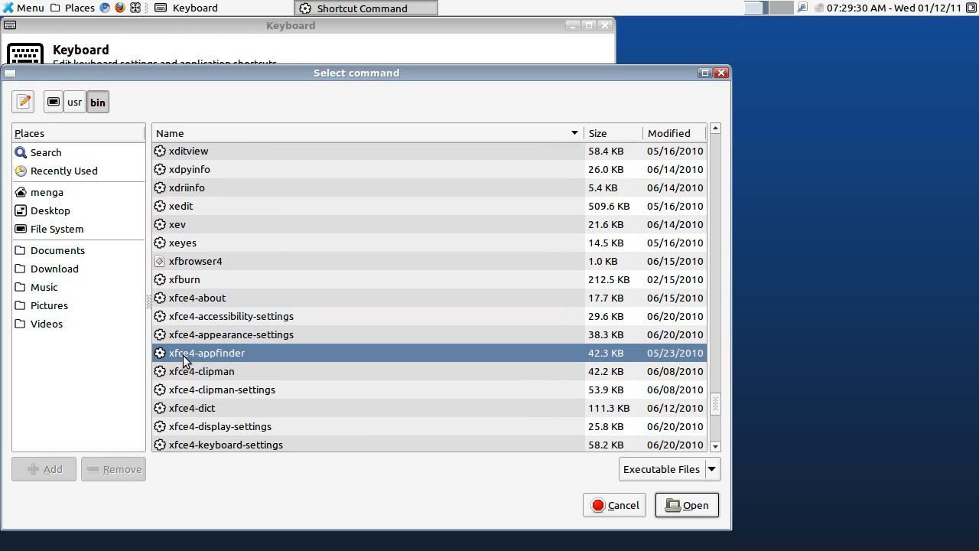
pyautogui.click(692, 507)
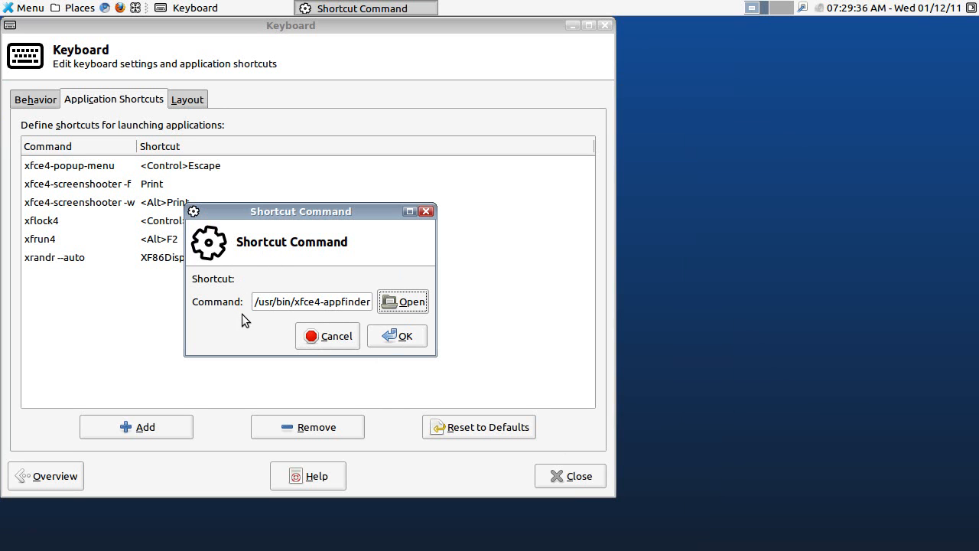
# Step: Confirm the /usr/bin/xfce4-appfinder command, assign Super+F as its shortcut and close the Keyboard settings
pyautogui.click(402, 341)
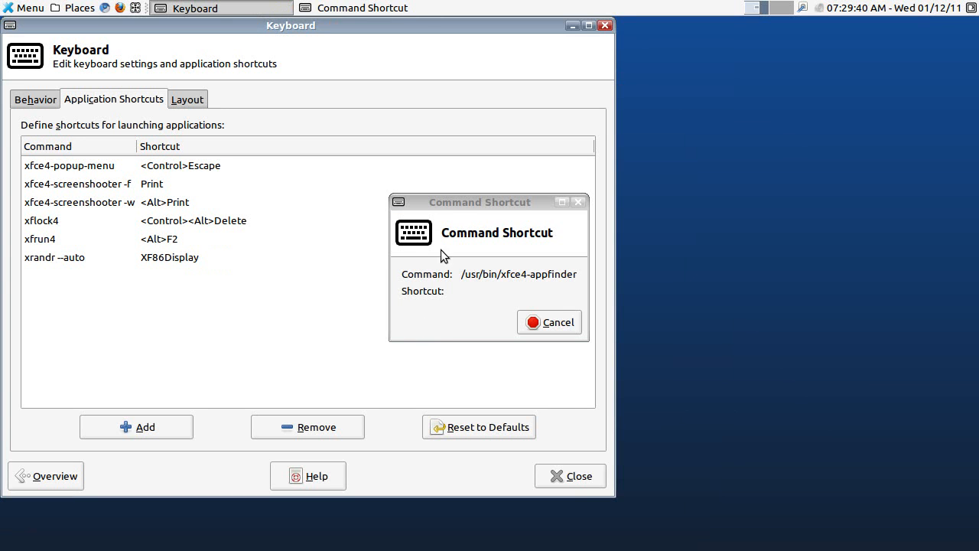
pyautogui.click(455, 204)
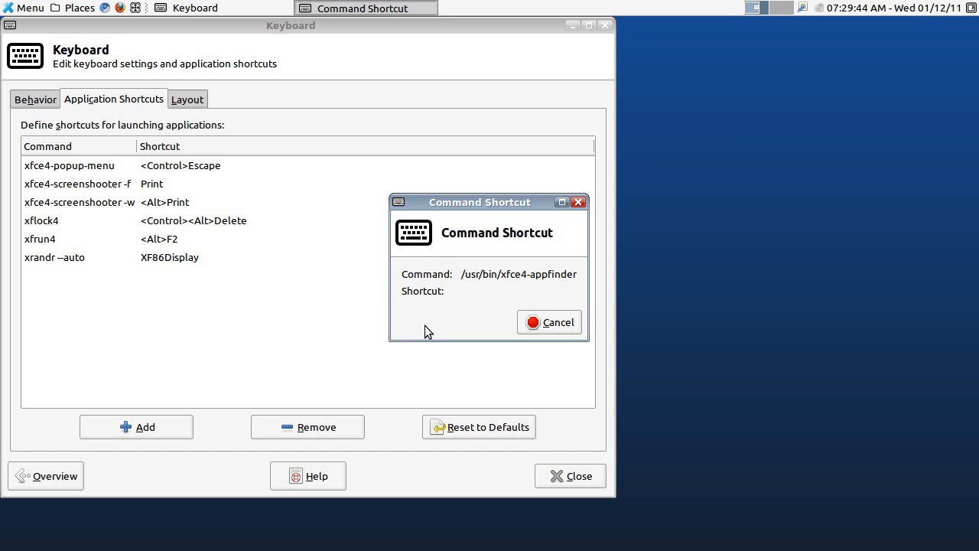
pyautogui.press('Super_L')
pyautogui.press('super+f')
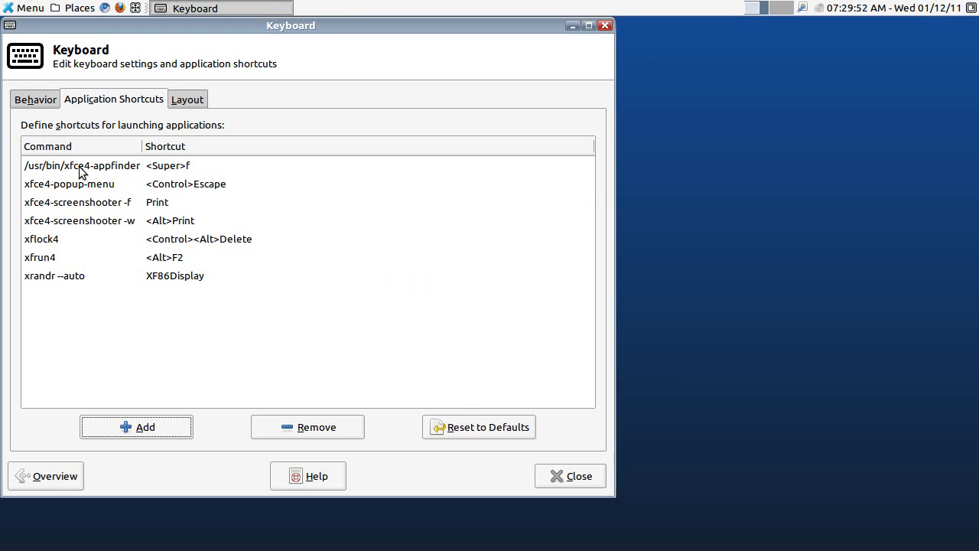
pyautogui.click(566, 476)
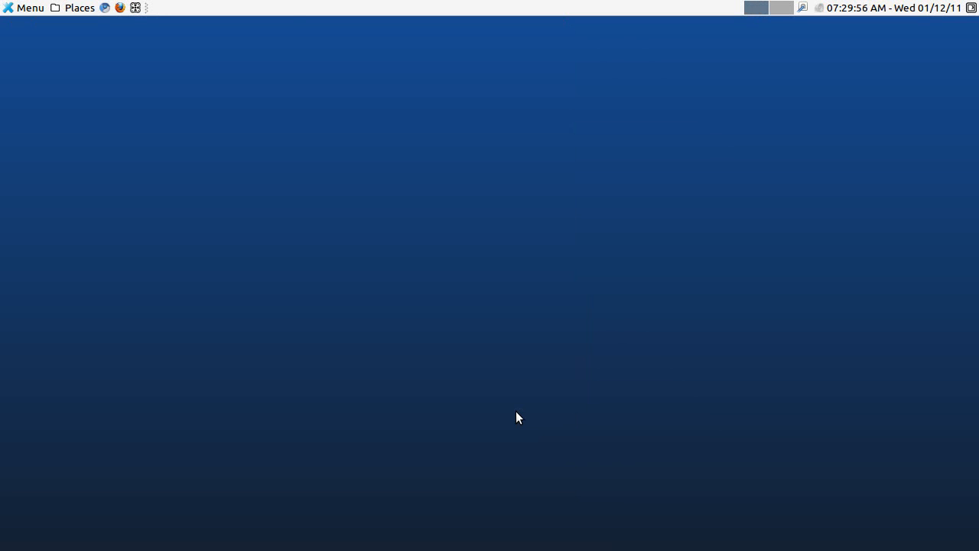
# Step: Open Application Finder with its new shortcut, search for "chro", launch Chromium Web Browser and close the browser
pyautogui.hotkey('alt', 'F3')
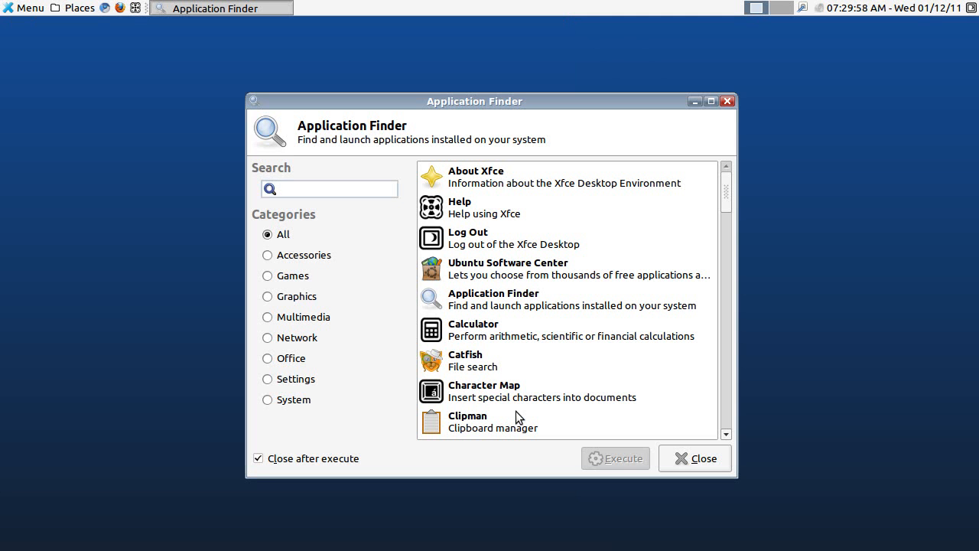
pyautogui.write('chro')
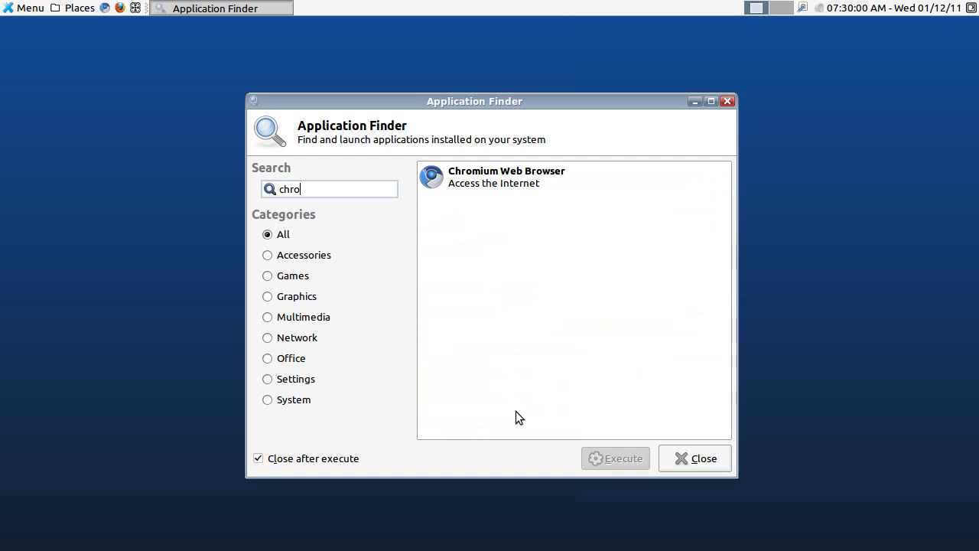
pyautogui.press('Down')
pyautogui.press('Return')
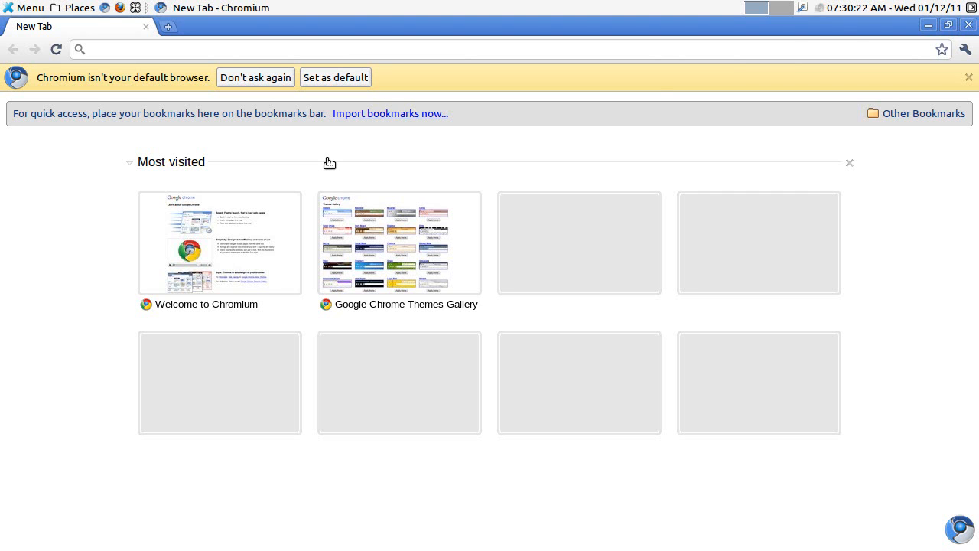
pyautogui.click(969, 26)
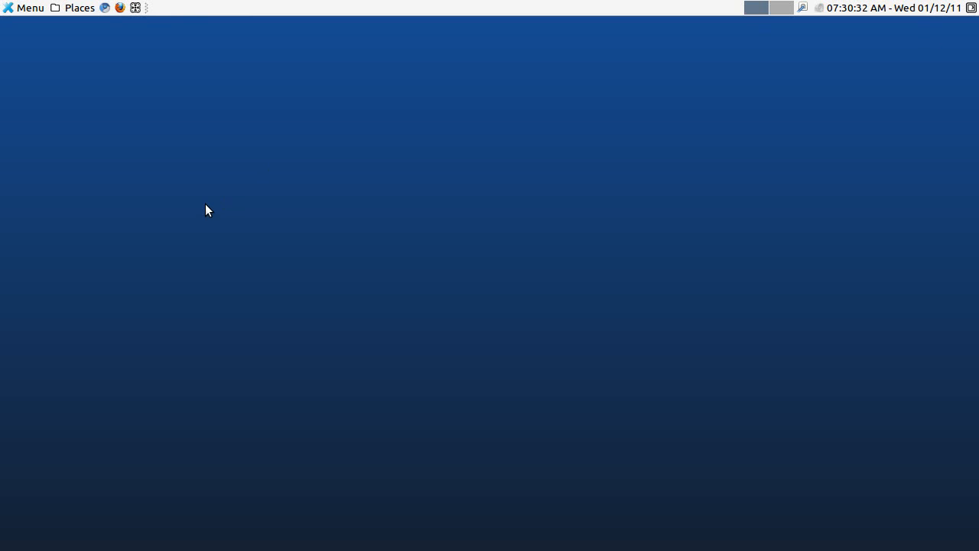
# Step: Open Application Finder with its shortcut, search for "abi", launch AbiWord and close its window
pyautogui.hotkey('alt', 'F3')
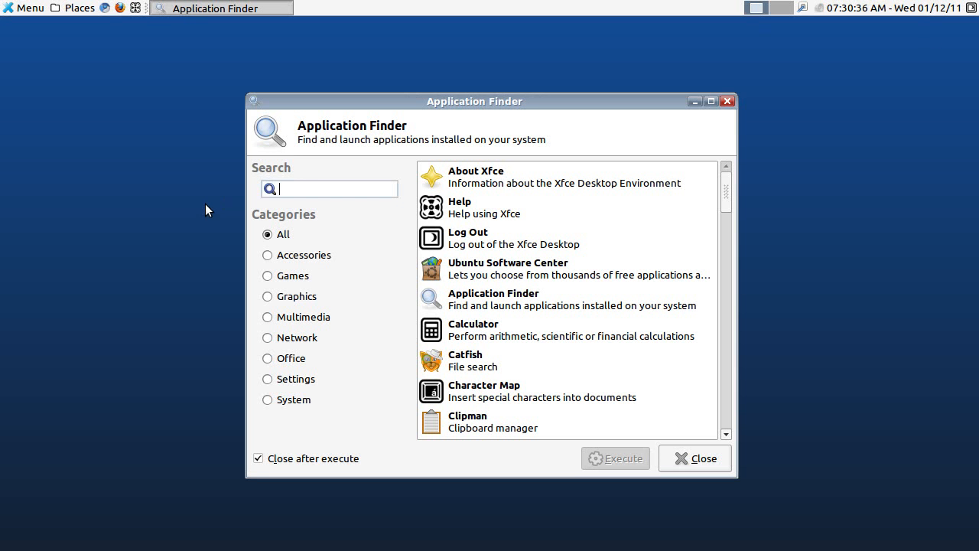
pyautogui.write('abi')
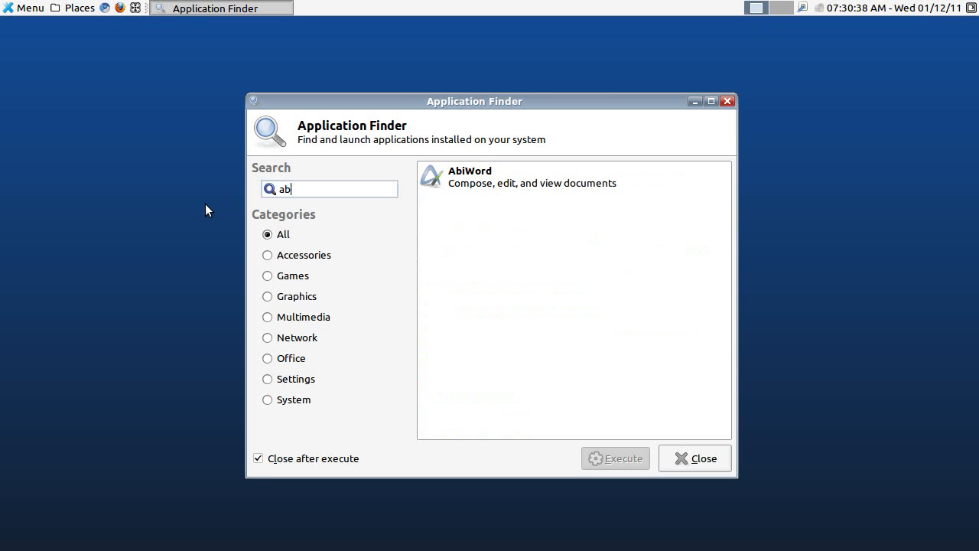
pyautogui.press('Down')
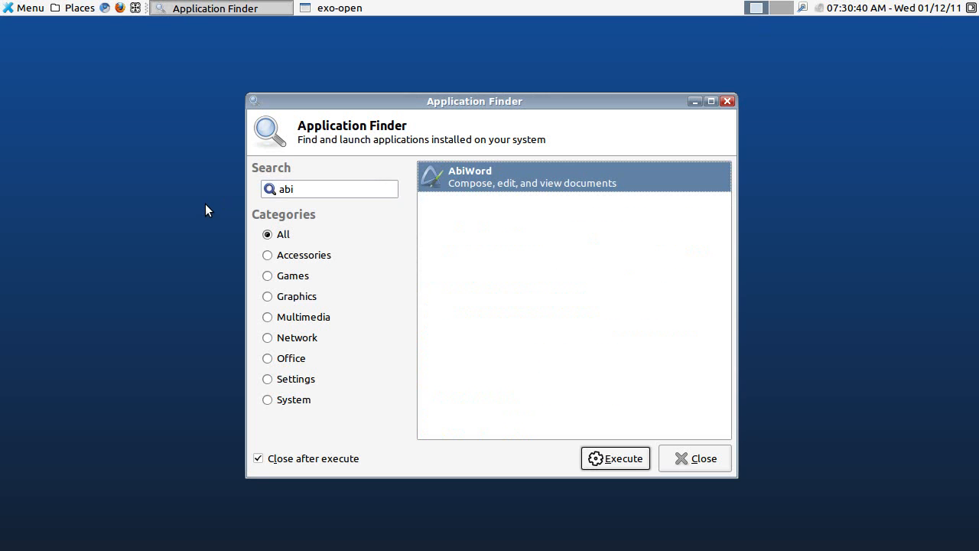
pyautogui.press('Return')
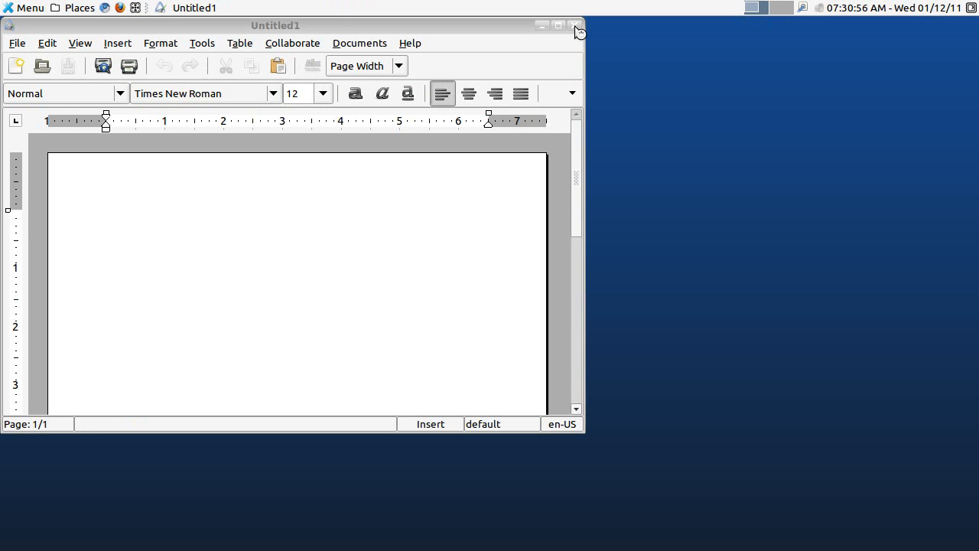
pyautogui.click(576, 26)
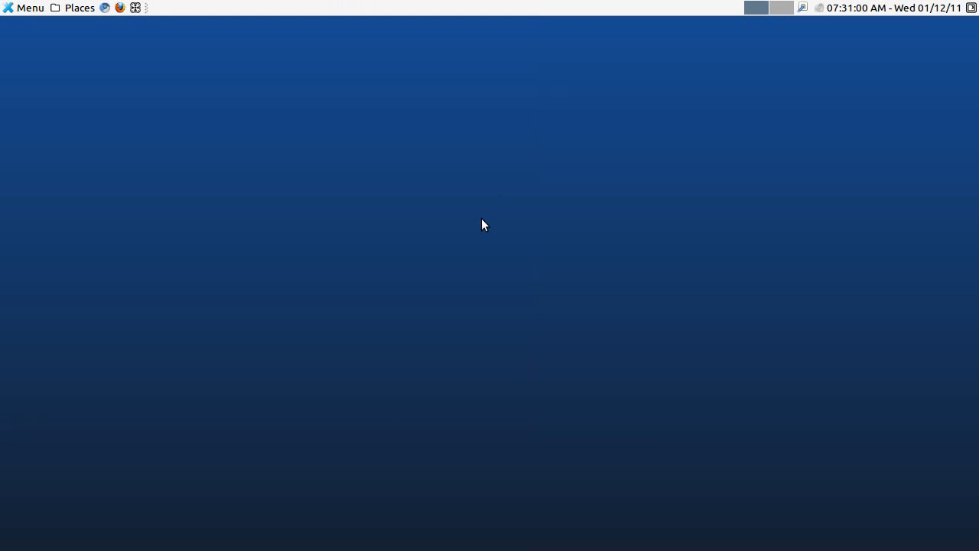
# Step: Launch AbiWord again by searching for "abi" in Application Finder using only the keyboard
pyautogui.hotkey('alt', 'F3')
pyautogui.write('abi')
pyautogui.press('Return')
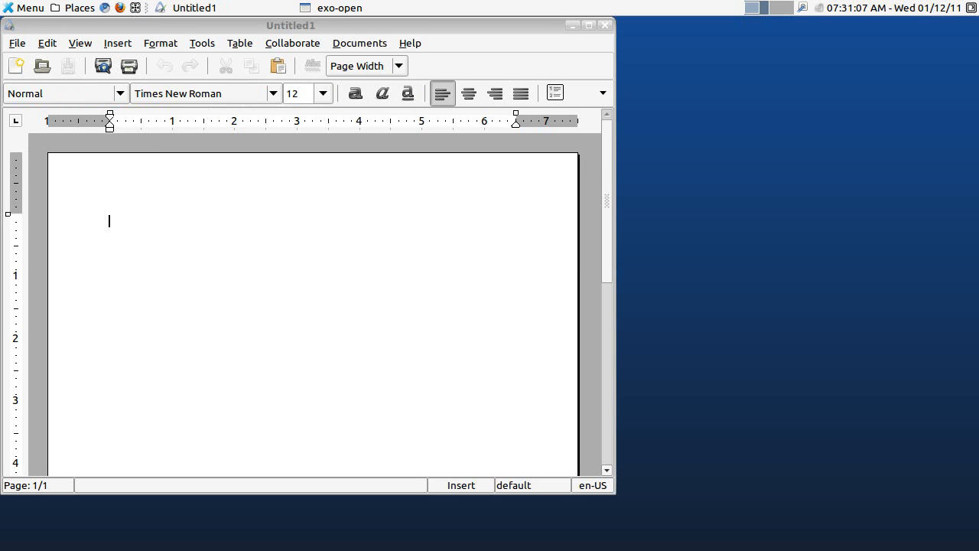
# Step: Launch a second AbiWord window from the Office category for comparison
pyautogui.click(28, 10)
pyautogui.moveTo(46, 159)
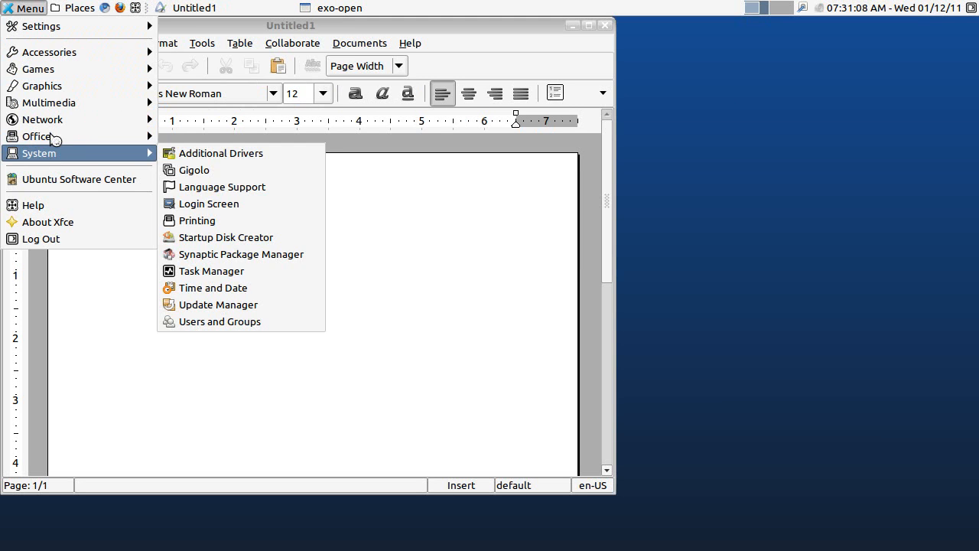
pyautogui.moveTo(48, 140)
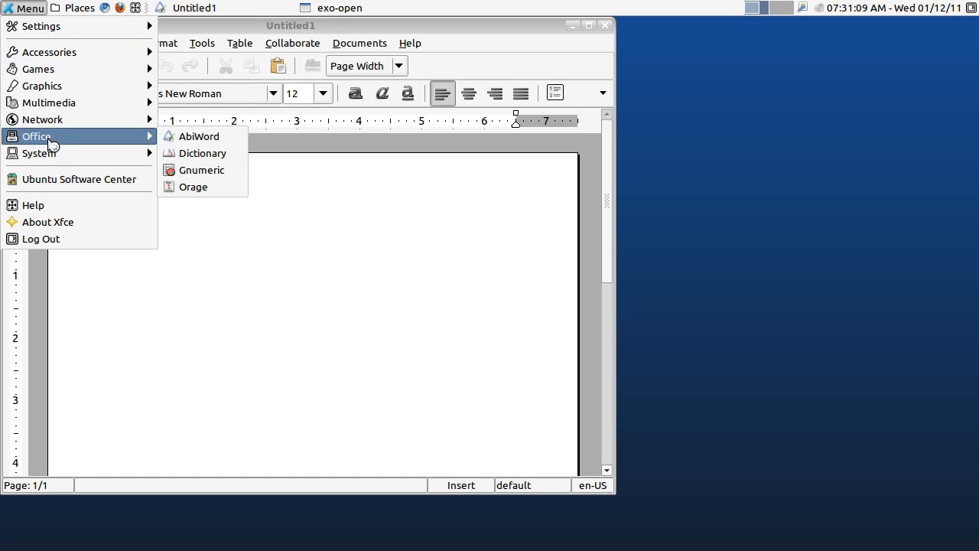
pyautogui.click(198, 137)
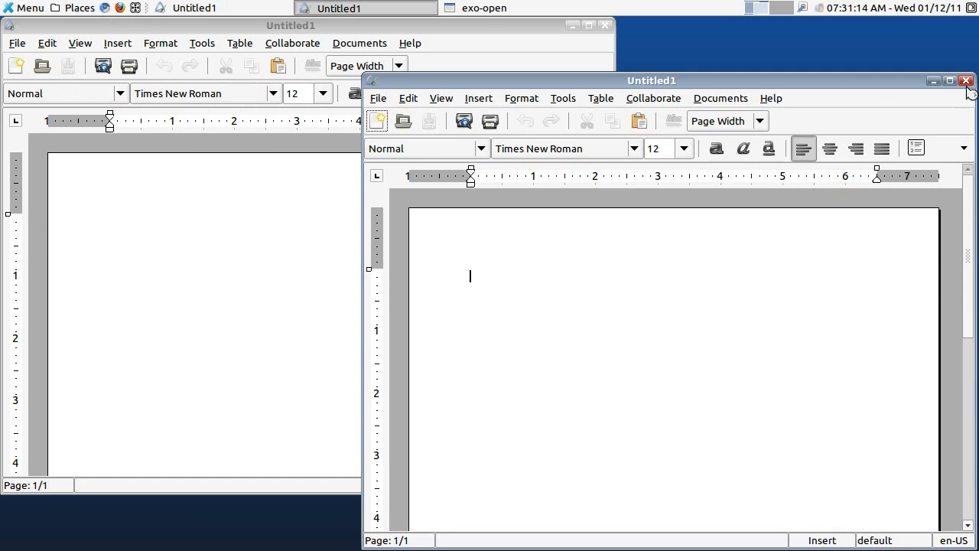
# Step: Close both AbiWord windows and the Application Finder window
pyautogui.click(966, 81)
pyautogui.click(604, 25)
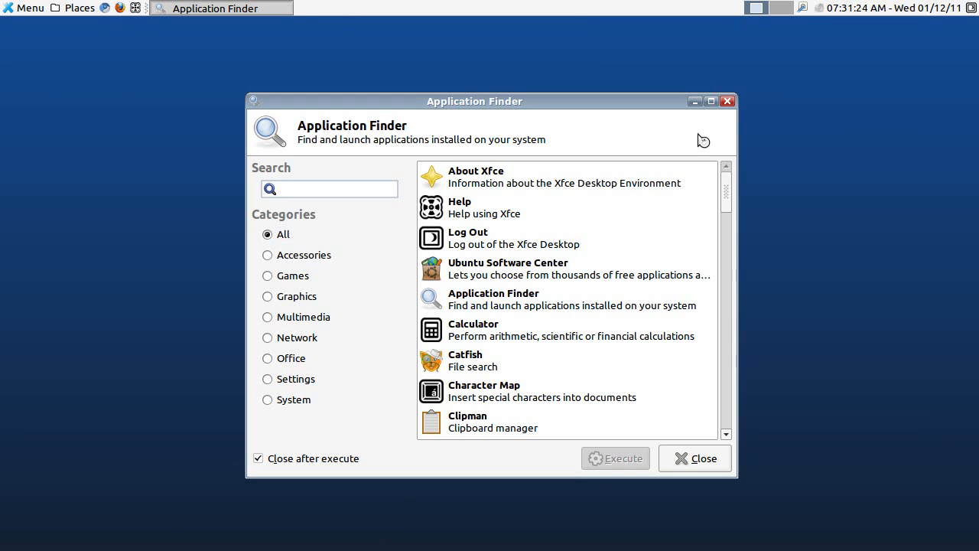
pyautogui.click(727, 101)
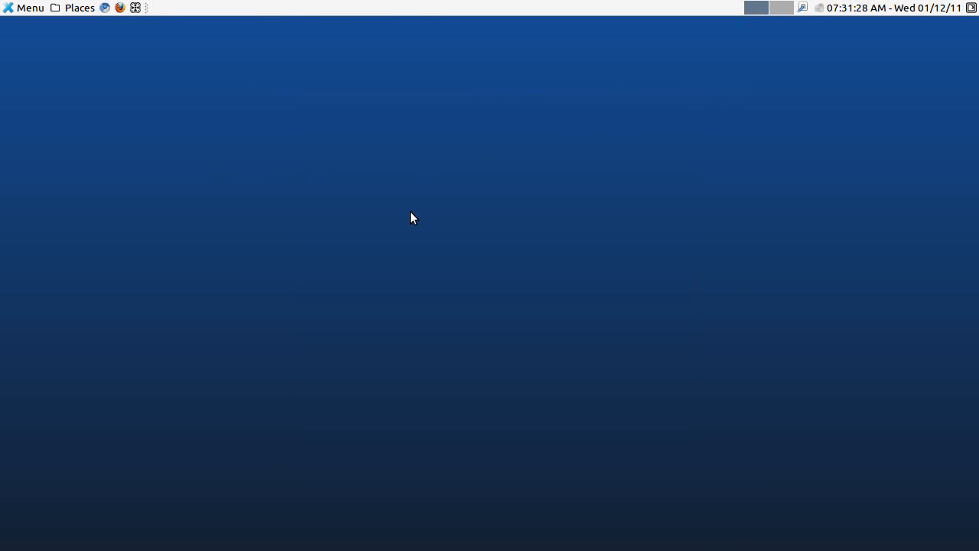
pyautogui.click(802, 8)
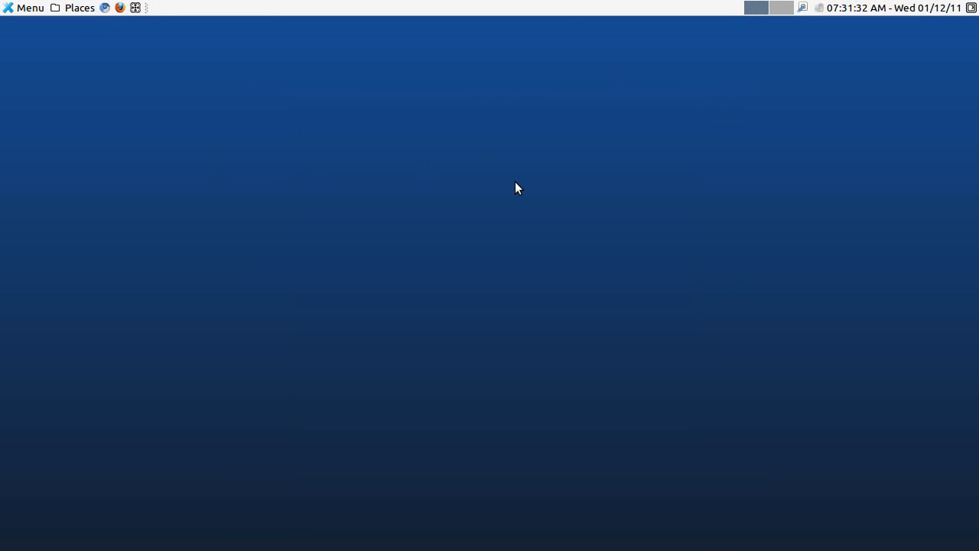